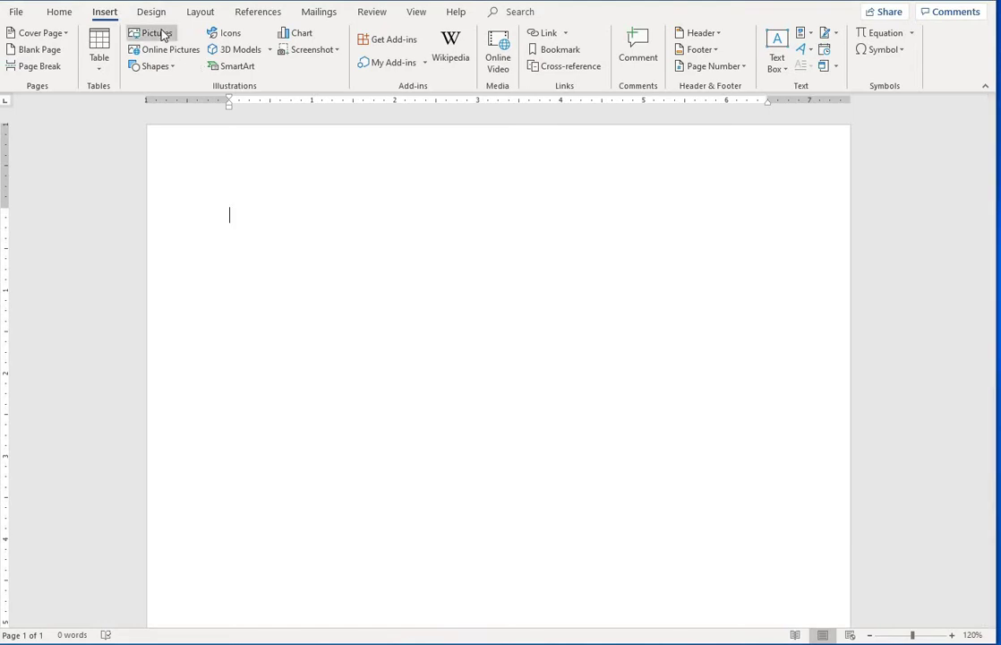
# Insert the photo of the man in the red shirt from the pic folder into the blank document.
pyautogui.click(60, 13)
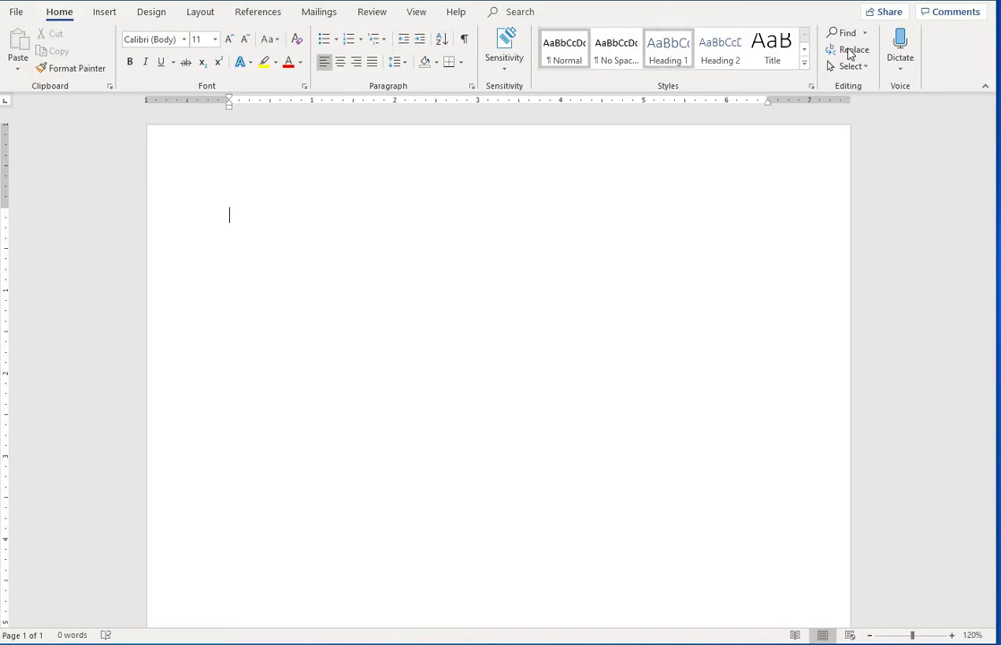
pyautogui.click(105, 13)
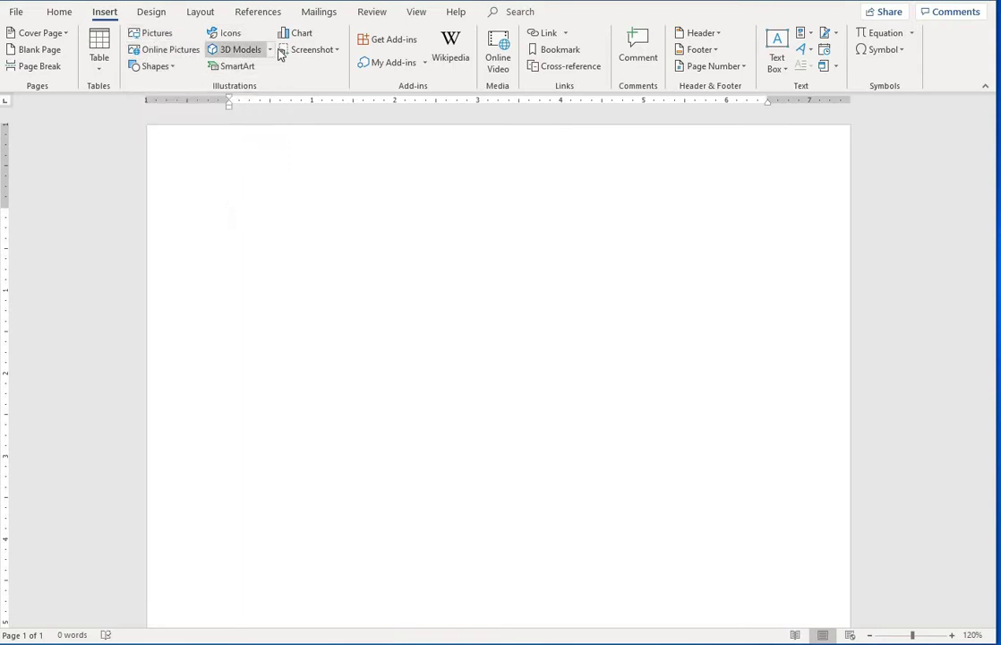
pyautogui.click(150, 33)
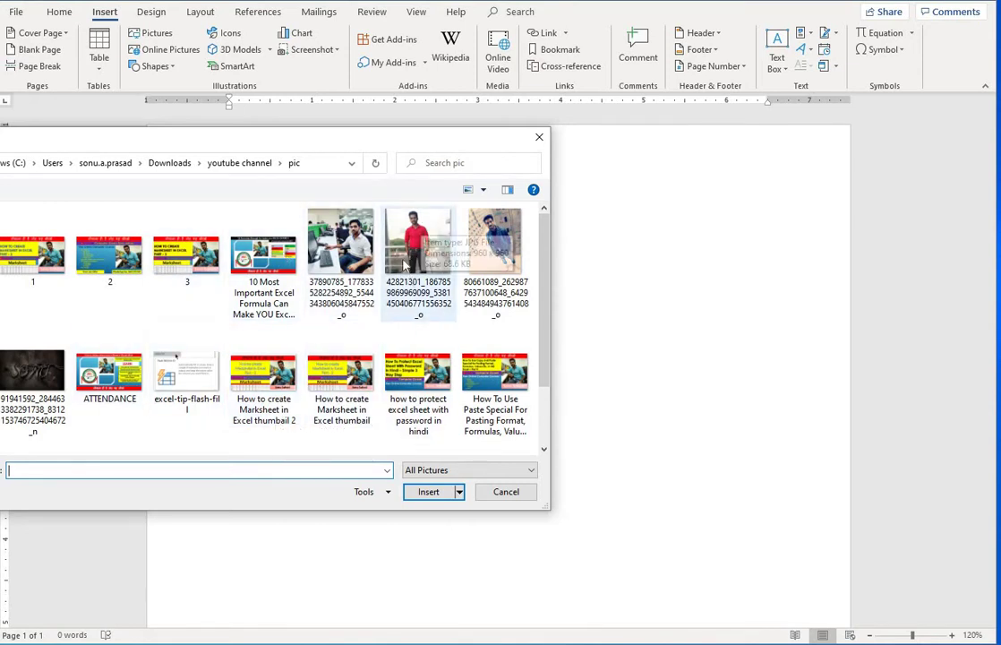
pyautogui.click(409, 227)
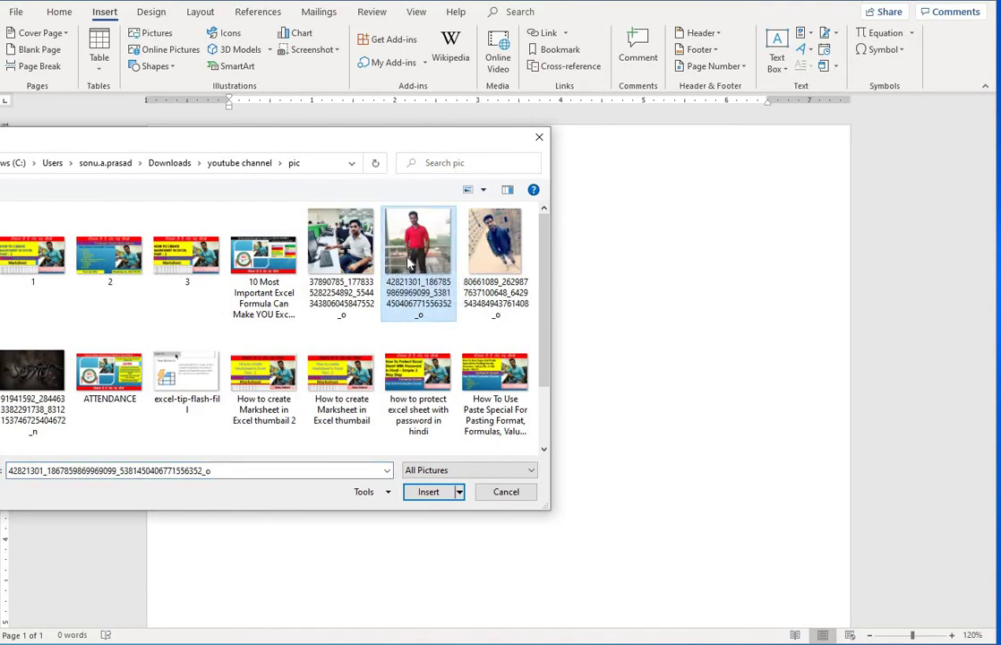
pyautogui.click(423, 499)
pyautogui.click(428, 492)
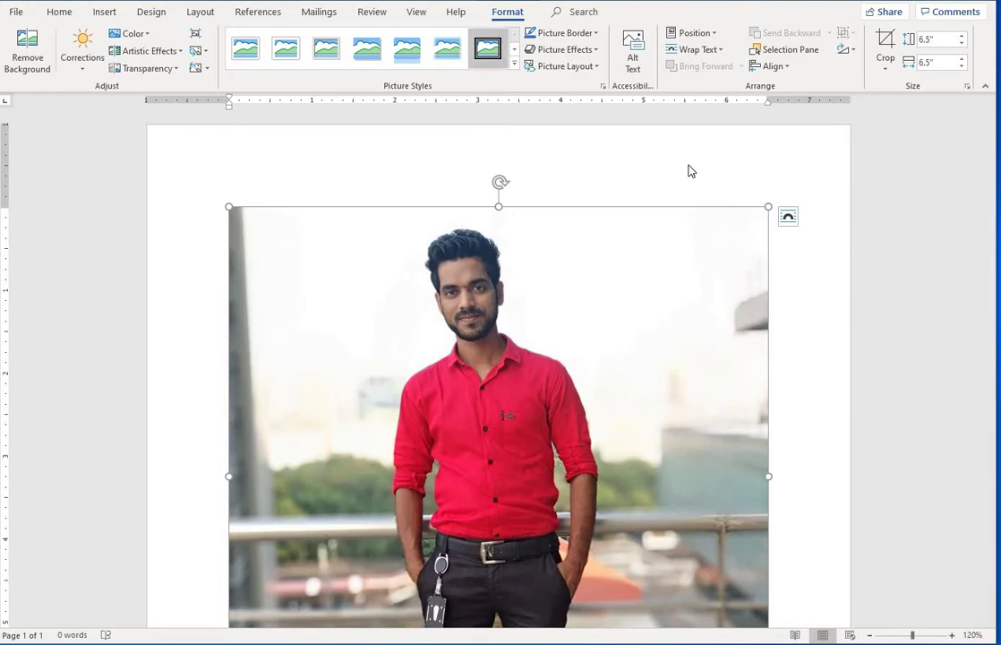
# Resize the inserted picture freehand to about 4.19" high and 5.07" wide.
pyautogui.scroll(-3, 826, 291)
pyautogui.click(826, 292)
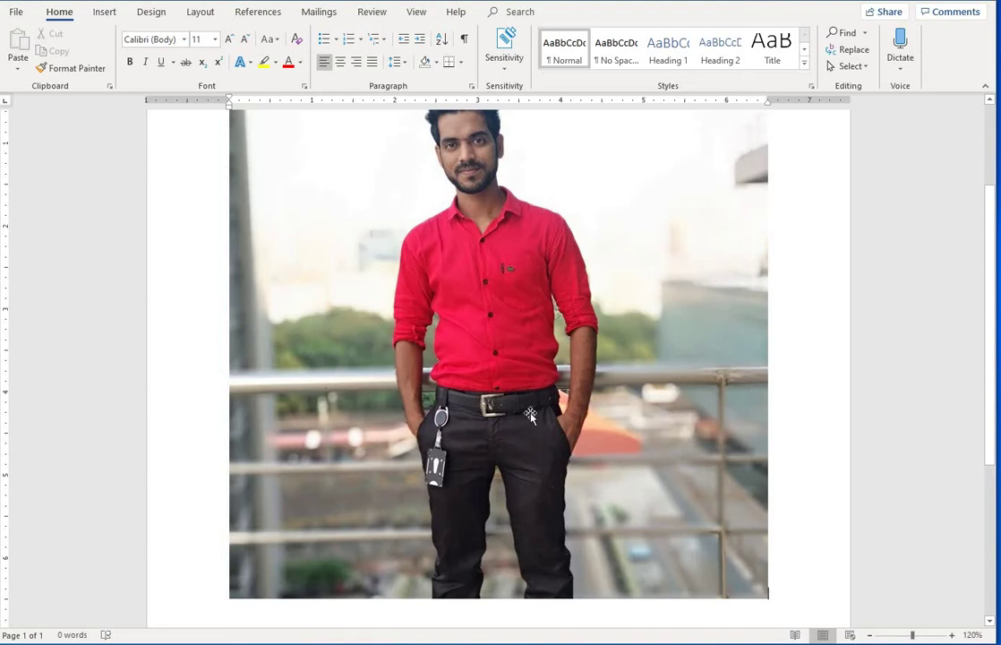
pyautogui.click(503, 412)
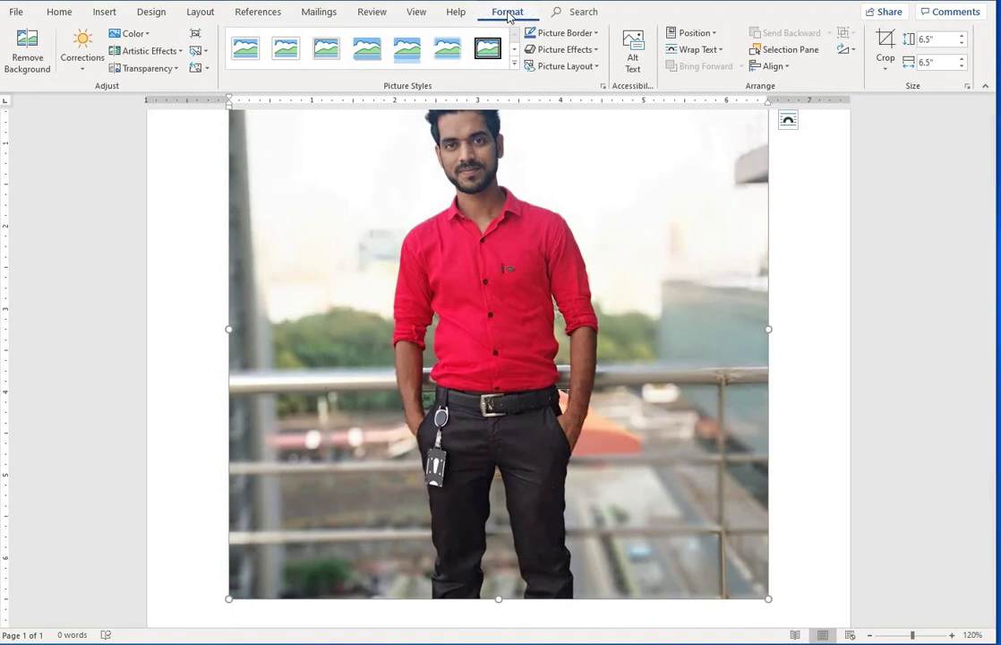
pyautogui.scroll(2, 404, 387)
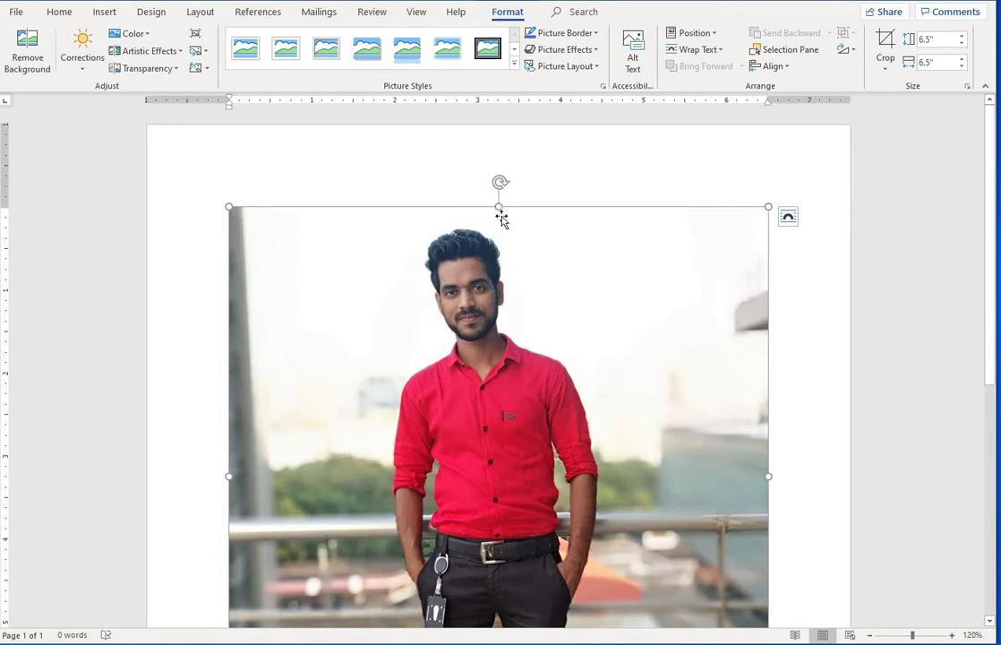
pyautogui.moveTo(499, 215); pyautogui.dragTo(488, 380)
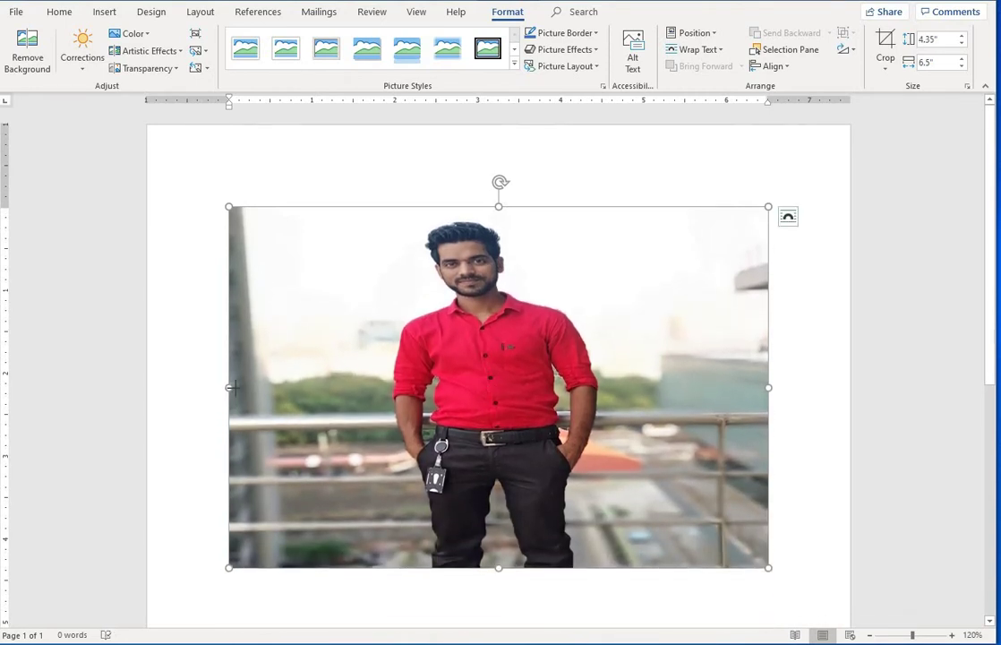
pyautogui.moveTo(231, 387); pyautogui.dragTo(331, 402)
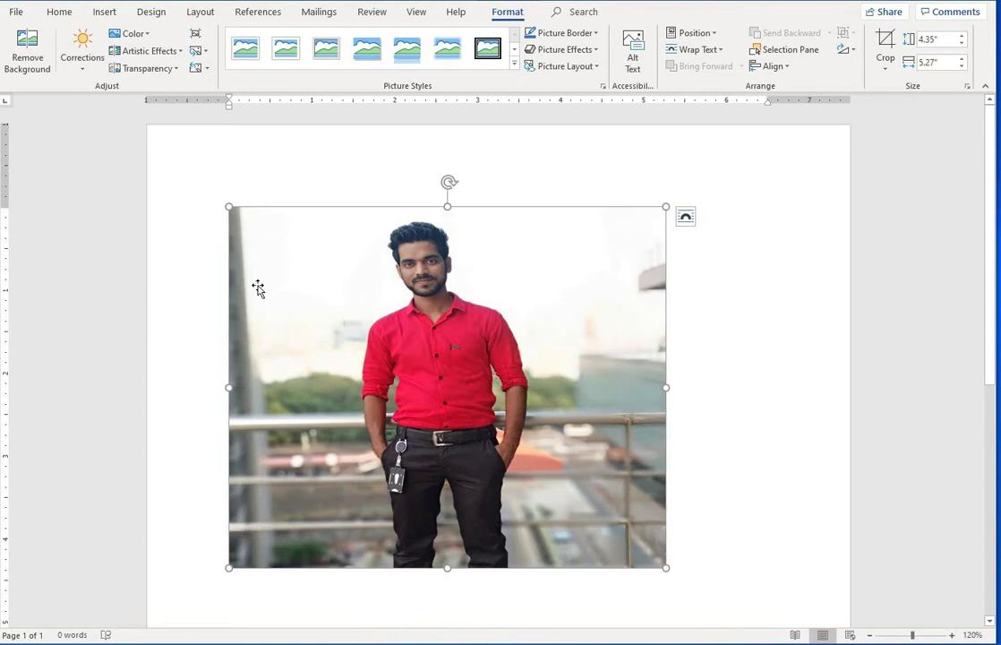
pyautogui.moveTo(226, 204); pyautogui.dragTo(252, 220)
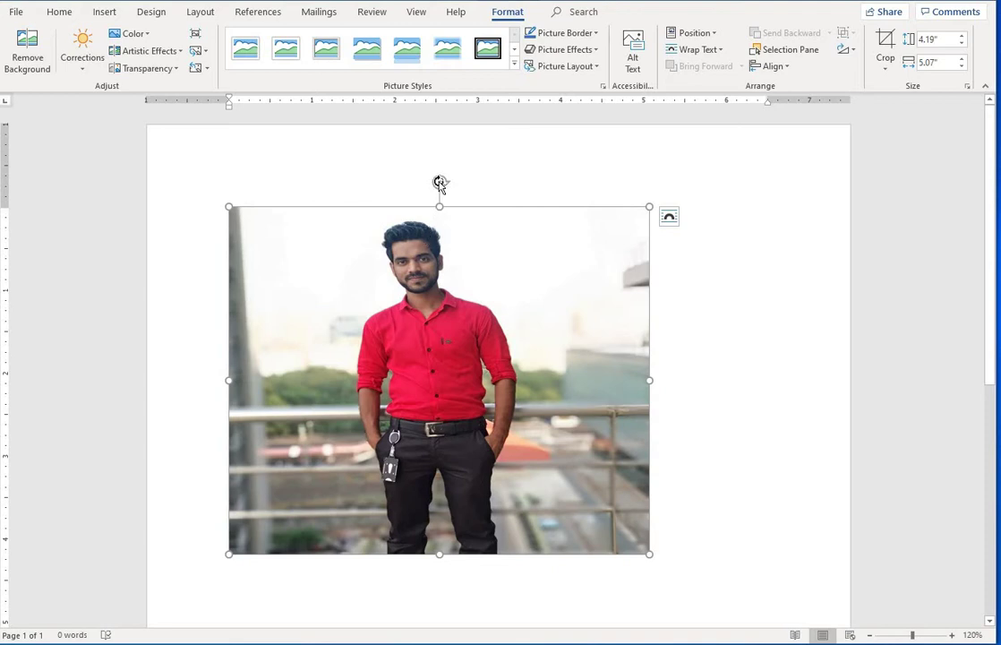
# Rotate the picture clockwise and back upright, and reduce its height while keeping its width.
pyautogui.moveTo(439, 182); pyautogui.dragTo(564, 297)
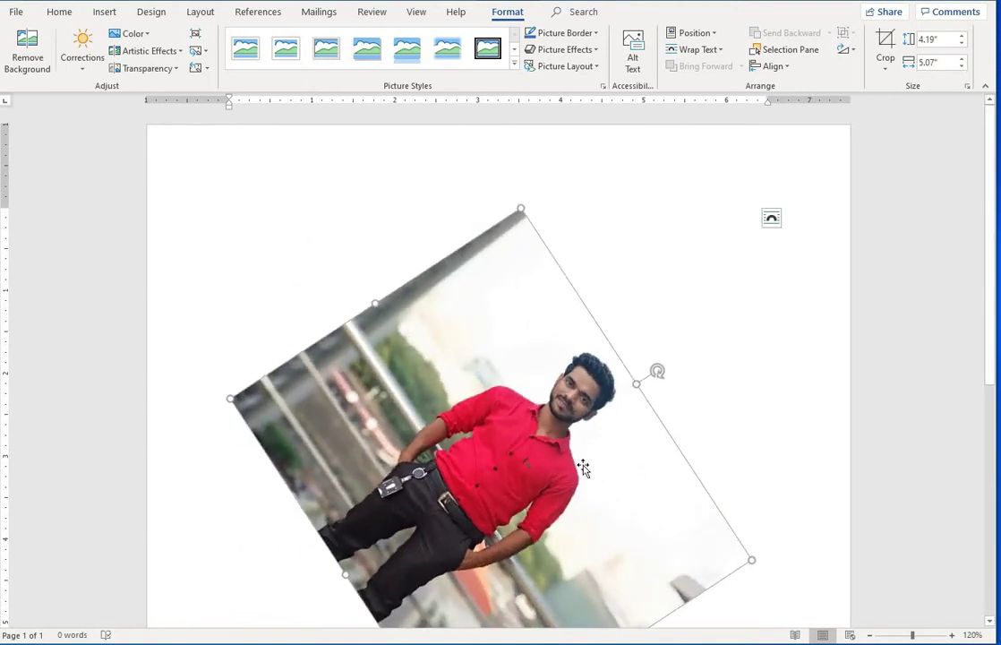
pyautogui.moveTo(655, 367); pyautogui.dragTo(489, 239)
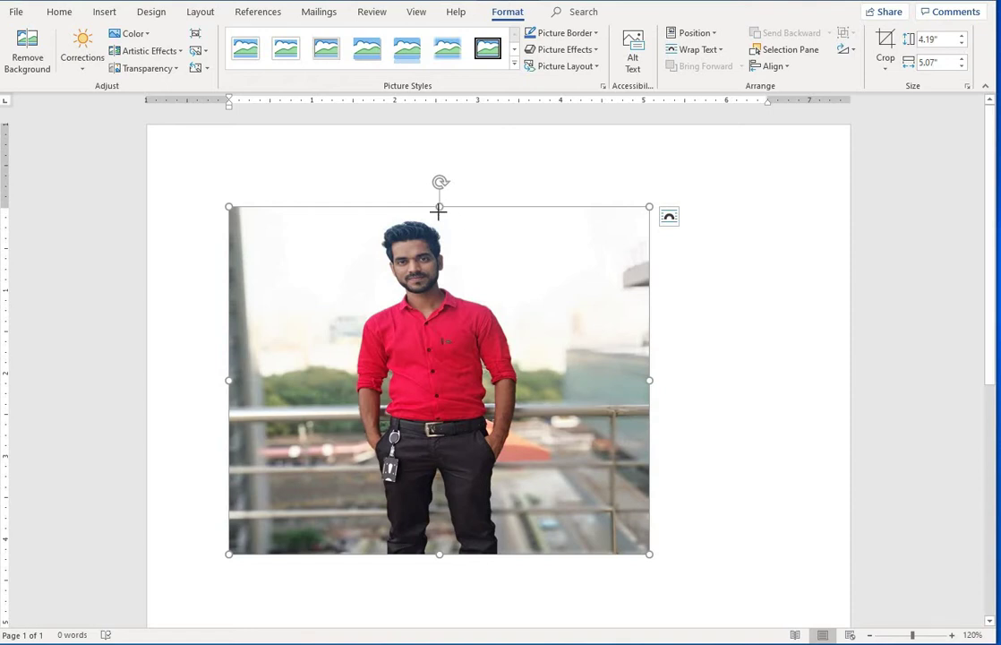
pyautogui.moveTo(438, 210); pyautogui.dragTo(483, 224)
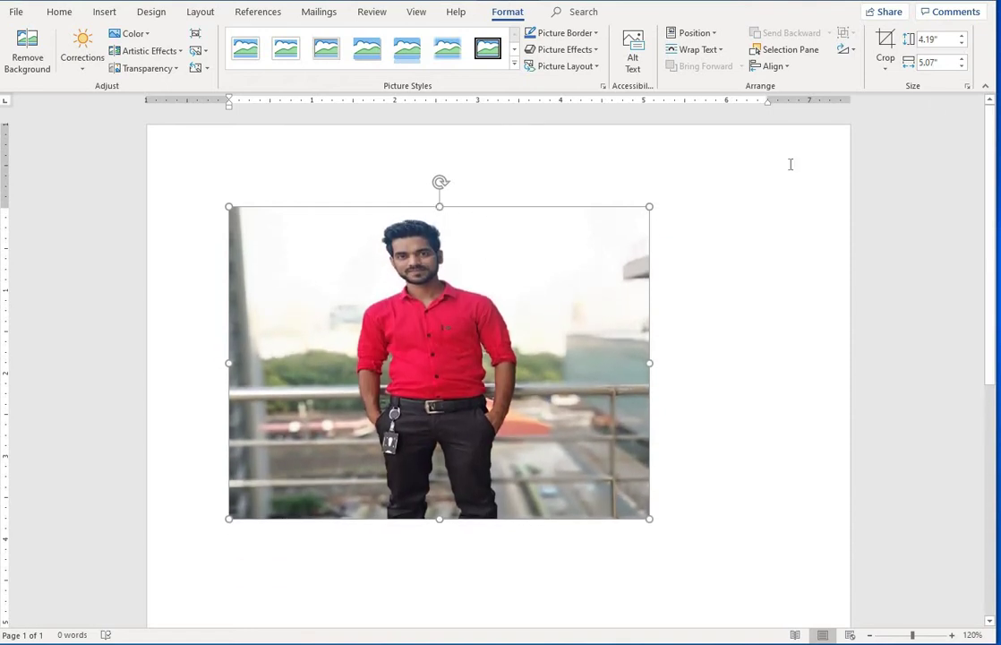
# Adjust the picture's height and width in small increments up to 4.23" high and 5.7" wide.
pyautogui.click(962, 37)
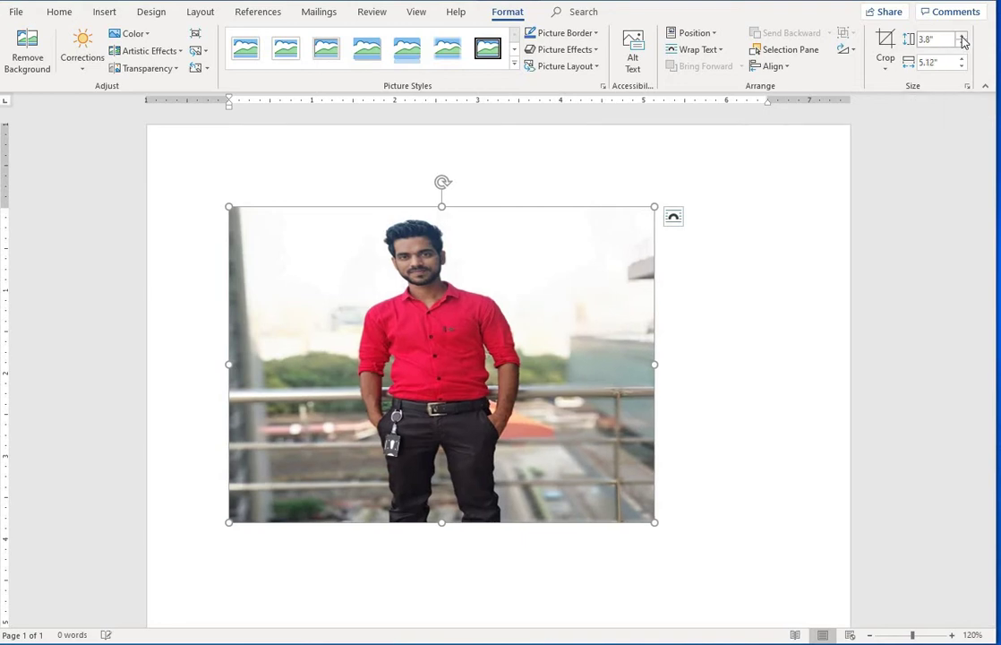
pyautogui.click(963, 36)
pyautogui.click(962, 36)
pyautogui.click(962, 36)
pyautogui.click(962, 37)
pyautogui.click(962, 37)
pyautogui.click(962, 37)
pyautogui.click(962, 65)
pyautogui.click(962, 65)
pyautogui.click(962, 65)
pyautogui.click(962, 66)
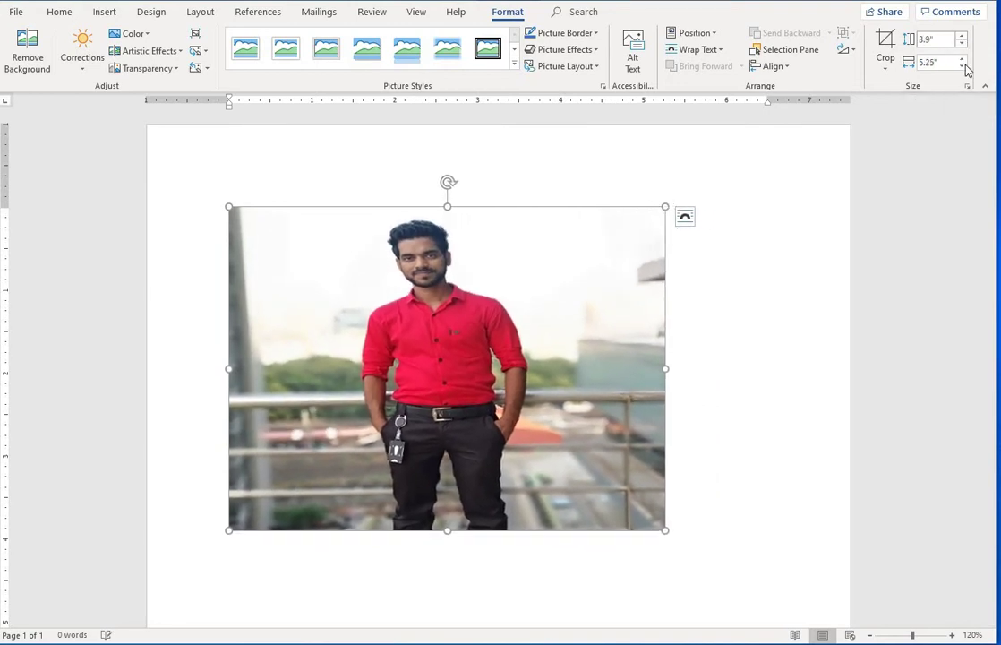
pyautogui.click(962, 66)
pyautogui.click(962, 66)
pyautogui.click(962, 58)
pyautogui.click(962, 58)
pyautogui.click(962, 58)
pyautogui.click(962, 58)
pyautogui.click(962, 58)
pyautogui.click(962, 58)
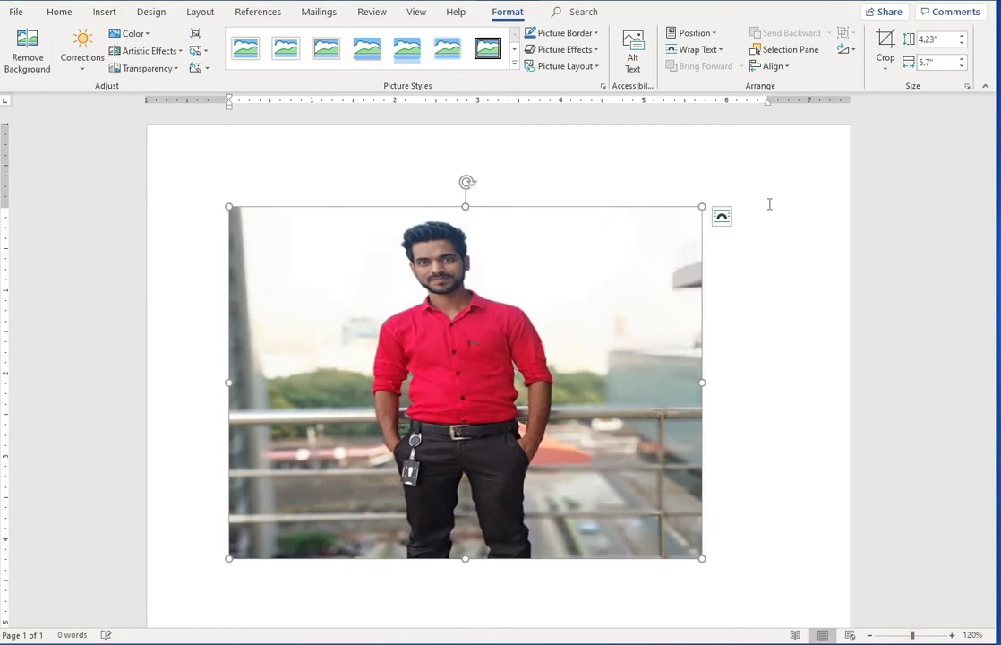
# Reduce the picture's size proportionally to 3.64" high and 4.9" wide.
pyautogui.click(962, 66)
pyautogui.click(962, 65)
pyautogui.click(963, 65)
pyautogui.click(962, 65)
pyautogui.click(962, 66)
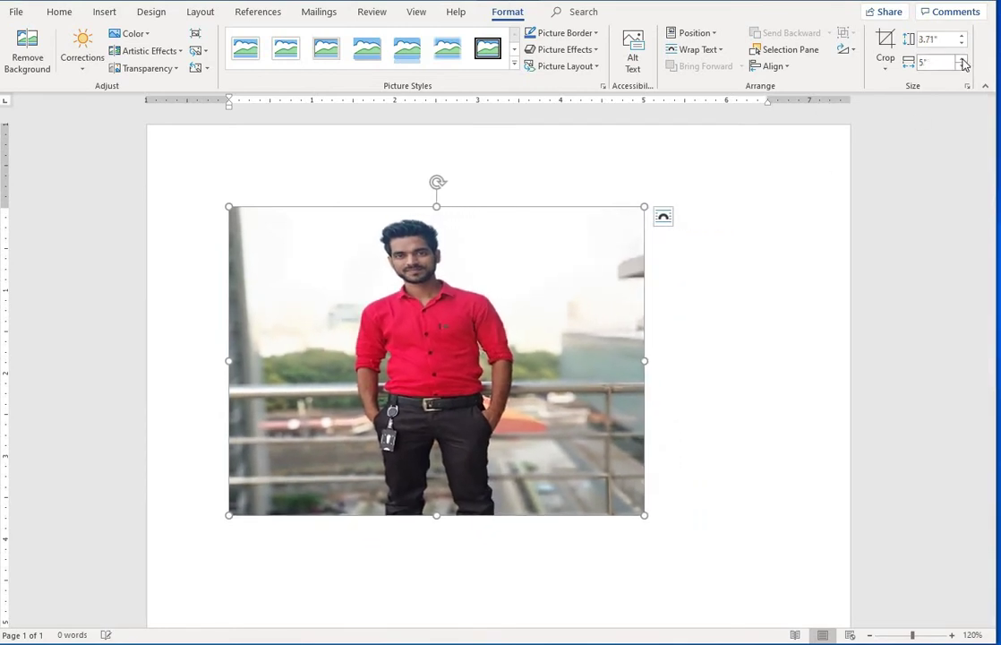
pyautogui.click(962, 58)
pyautogui.click(962, 58)
pyautogui.click(962, 58)
pyautogui.click(962, 59)
pyautogui.click(962, 65)
pyautogui.click(962, 65)
pyautogui.click(962, 65)
pyautogui.click(962, 66)
pyautogui.click(962, 65)
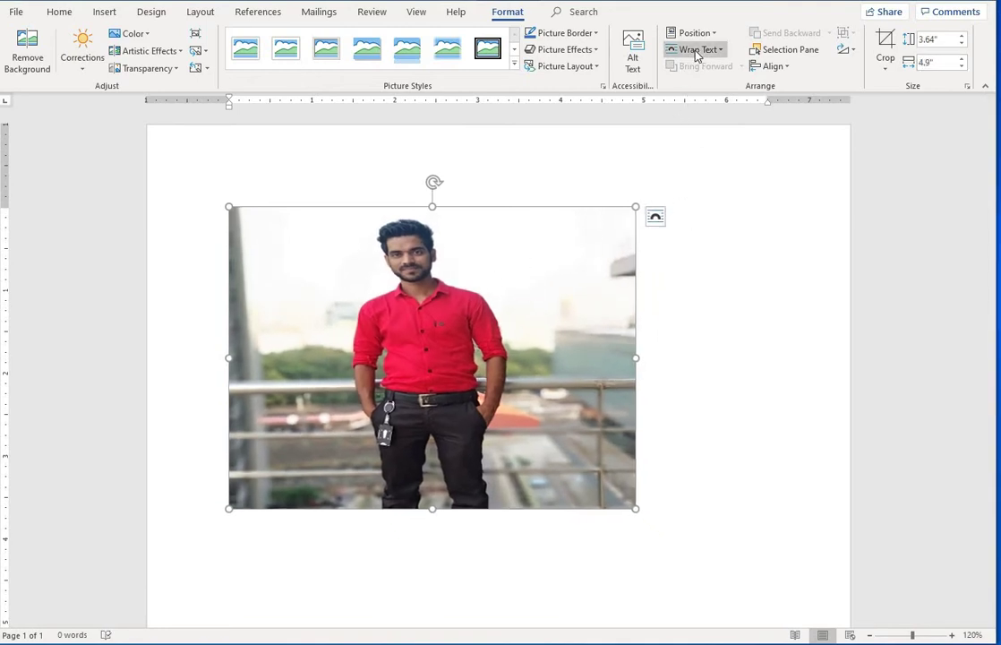
# Try to move the in-line picture on the page and view its layout and text wrapping options.
pyautogui.moveTo(532, 379); pyautogui.dragTo(501, 400)
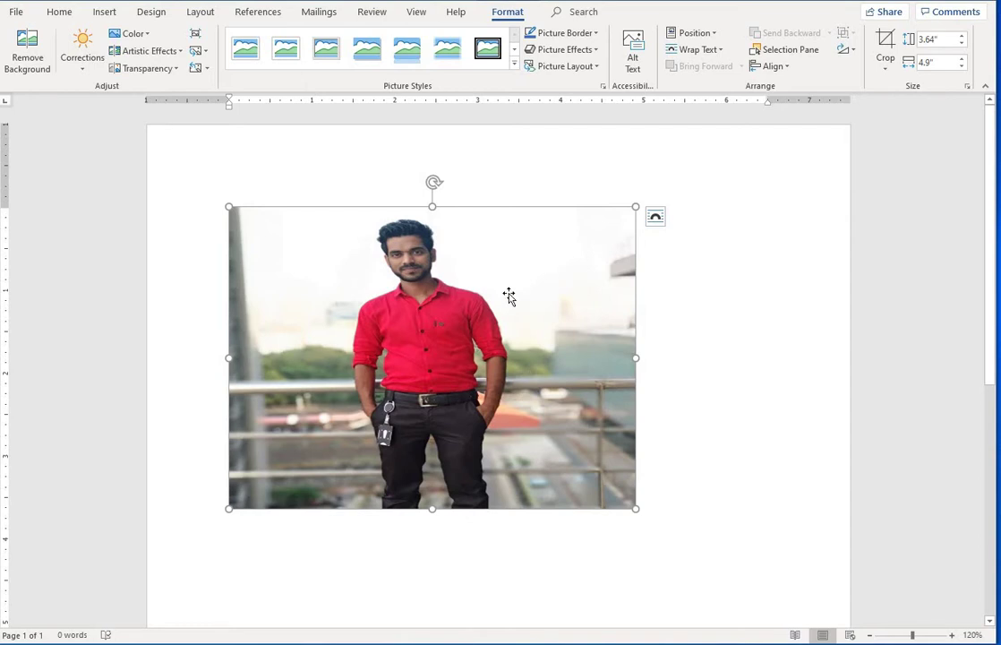
pyautogui.click(656, 219)
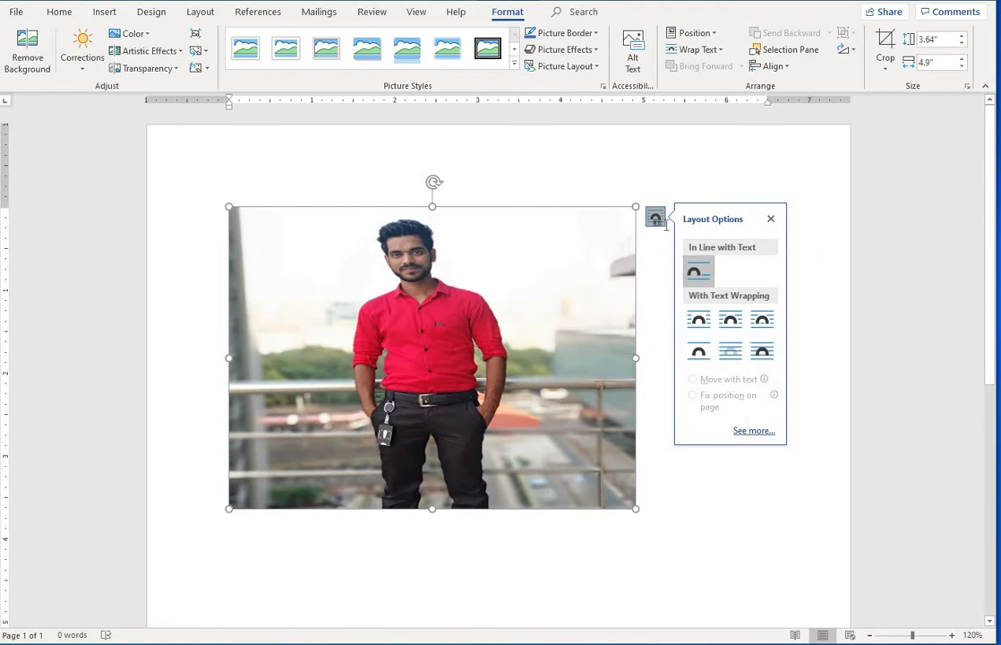
pyautogui.click(664, 157)
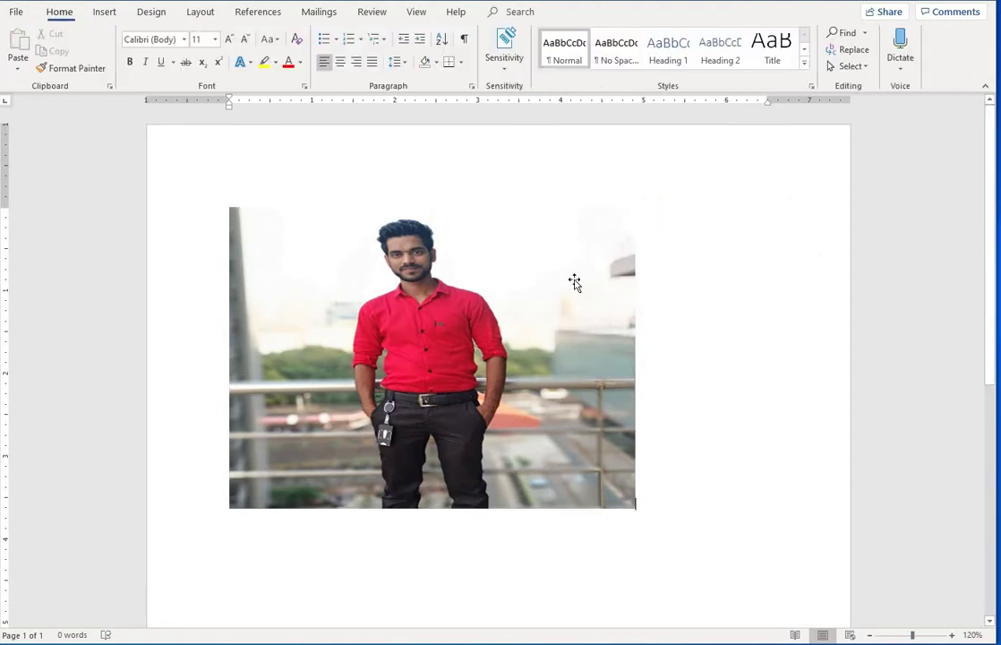
pyautogui.click(574, 284)
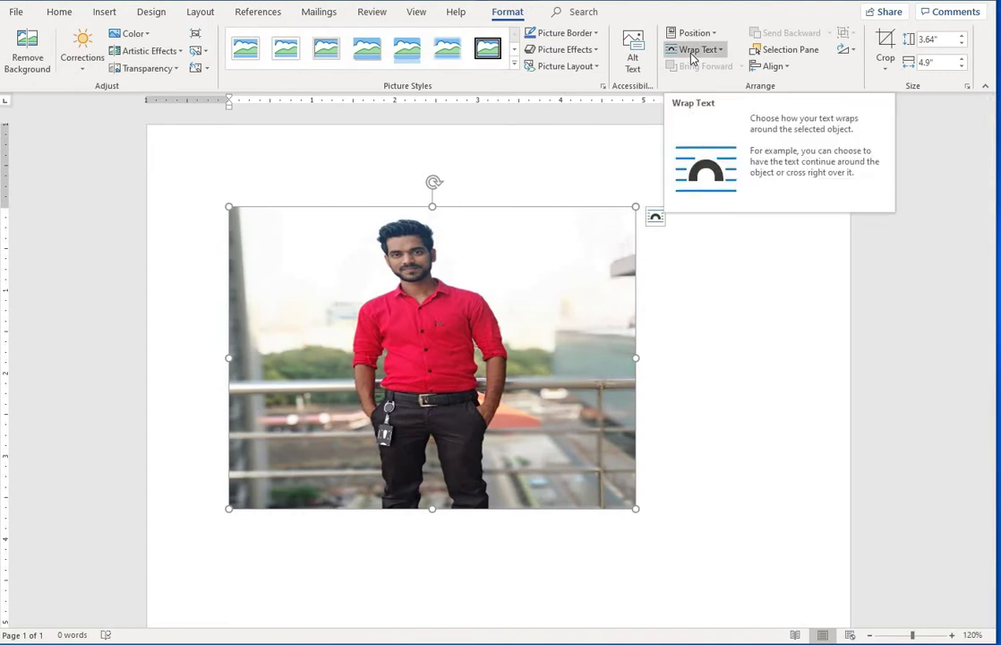
pyautogui.click(692, 50)
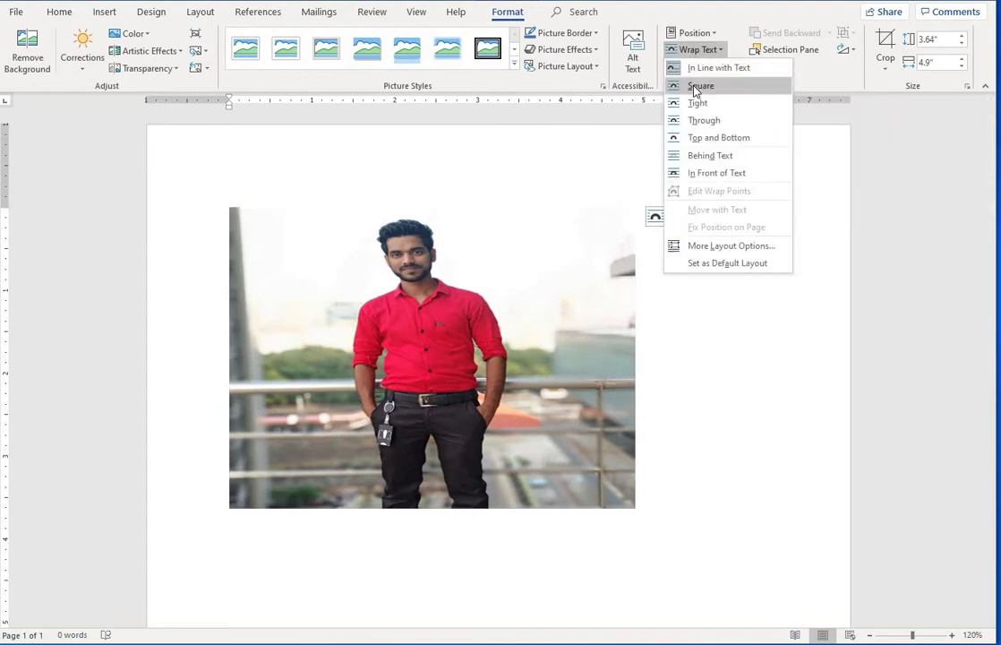
pyautogui.click(661, 227)
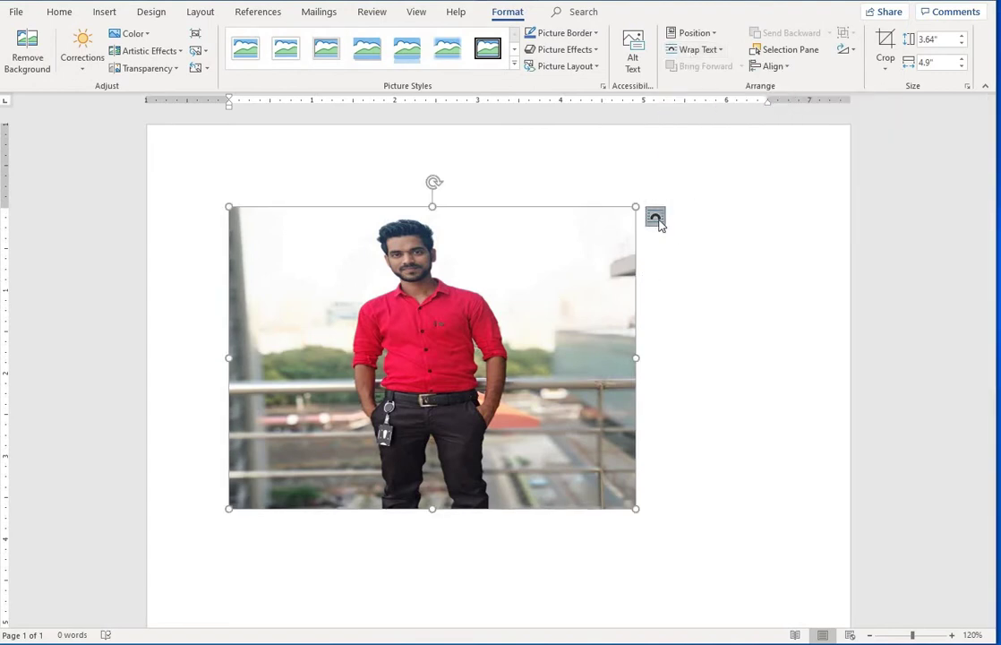
# Set the picture's text wrapping to Square and move the picture slightly to the left on the page.
pyautogui.click(655, 219)
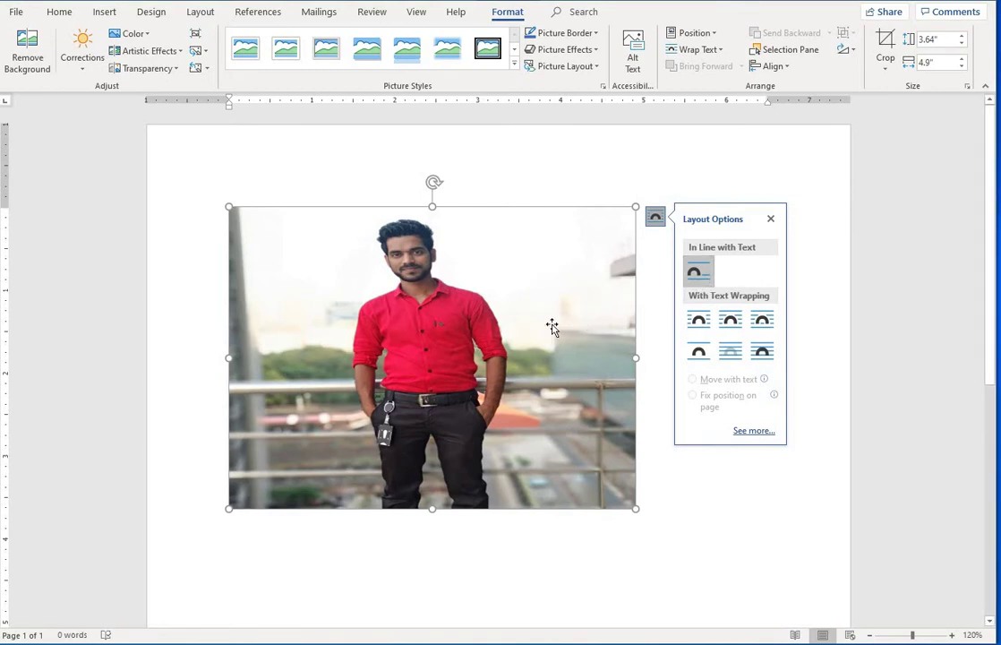
pyautogui.click(698, 327)
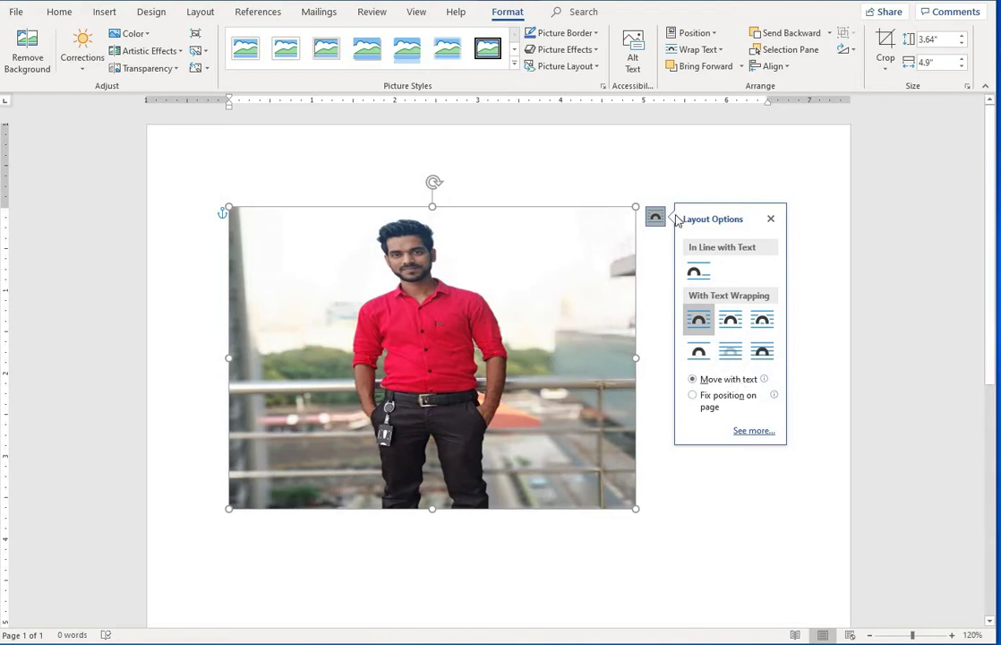
pyautogui.click(703, 54)
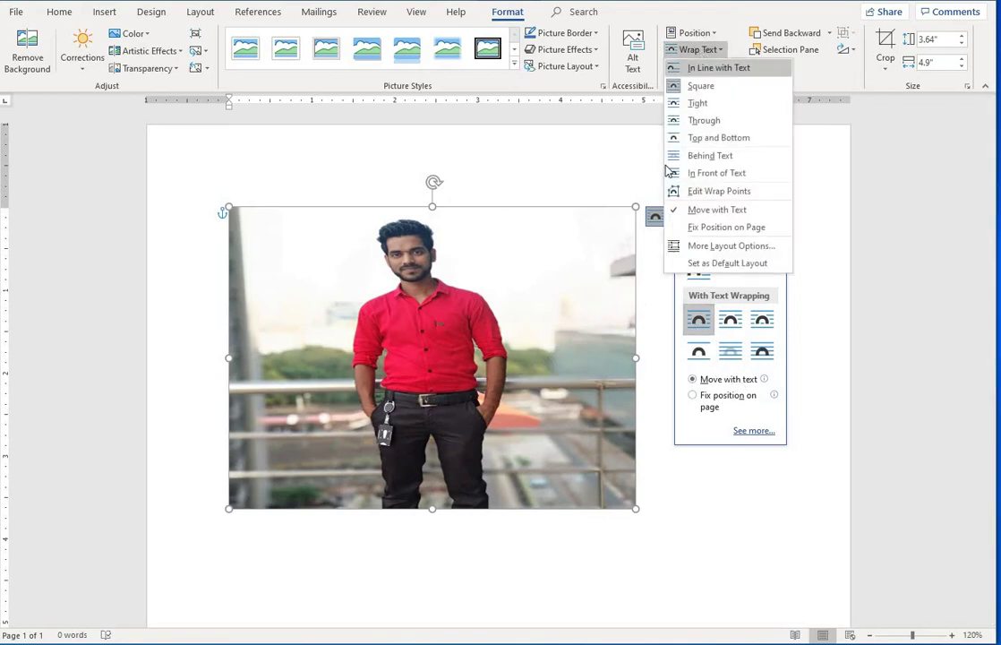
pyautogui.click(473, 275)
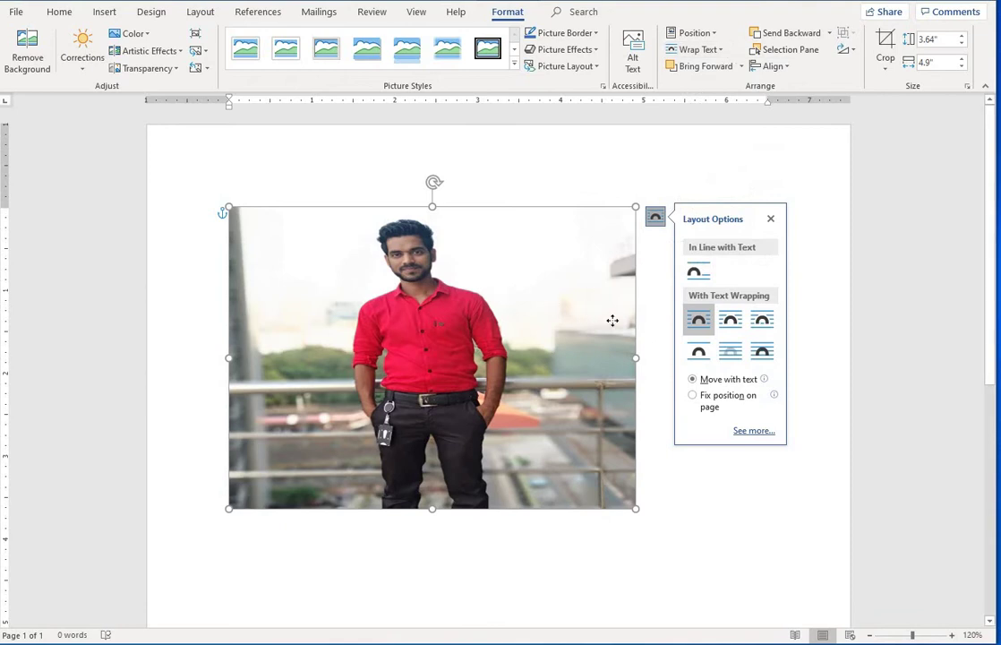
pyautogui.moveTo(615, 320); pyautogui.dragTo(563, 274)
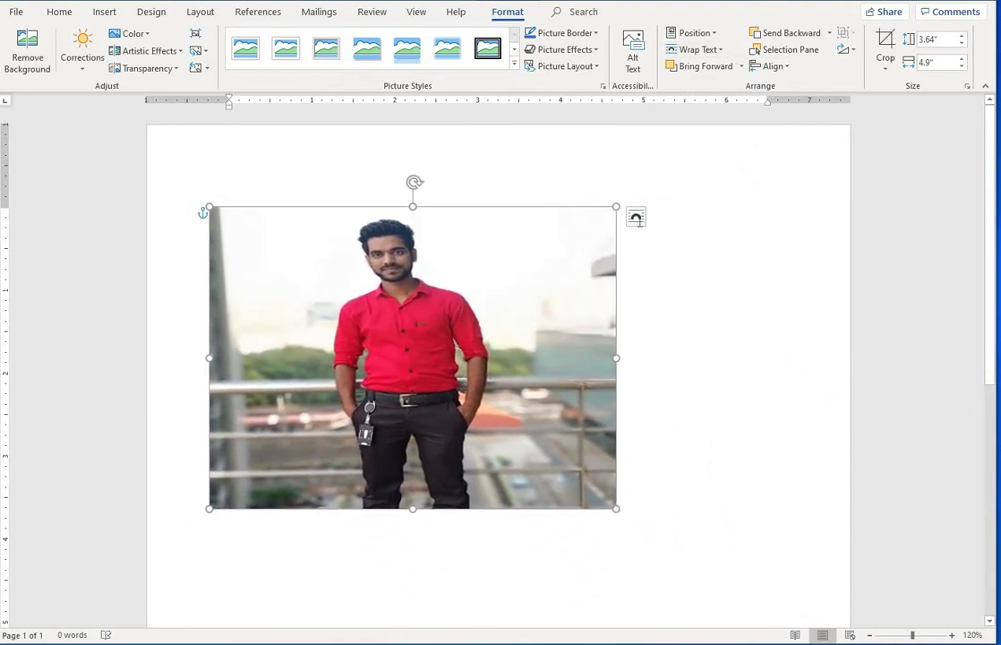
# Set the picture's layout back to In Line with Text.
pyautogui.click(627, 220)
pyautogui.click(604, 231)
pyautogui.click(636, 218)
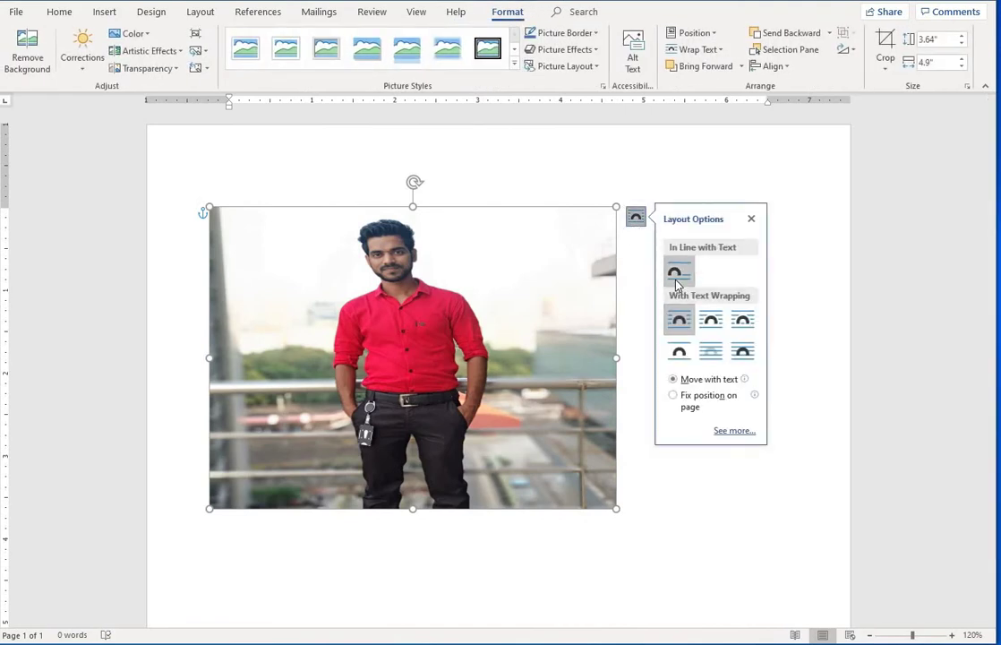
pyautogui.click(678, 285)
pyautogui.click(534, 307)
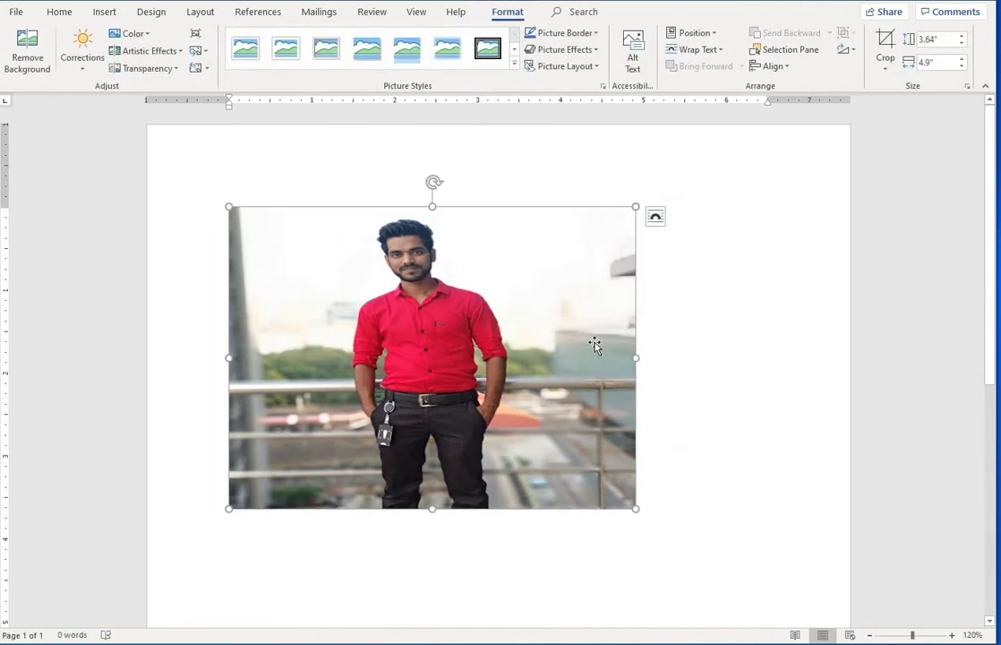
# Apply Square text wrapping to the in-line picture.
pyautogui.click(595, 344)
pyautogui.click(656, 217)
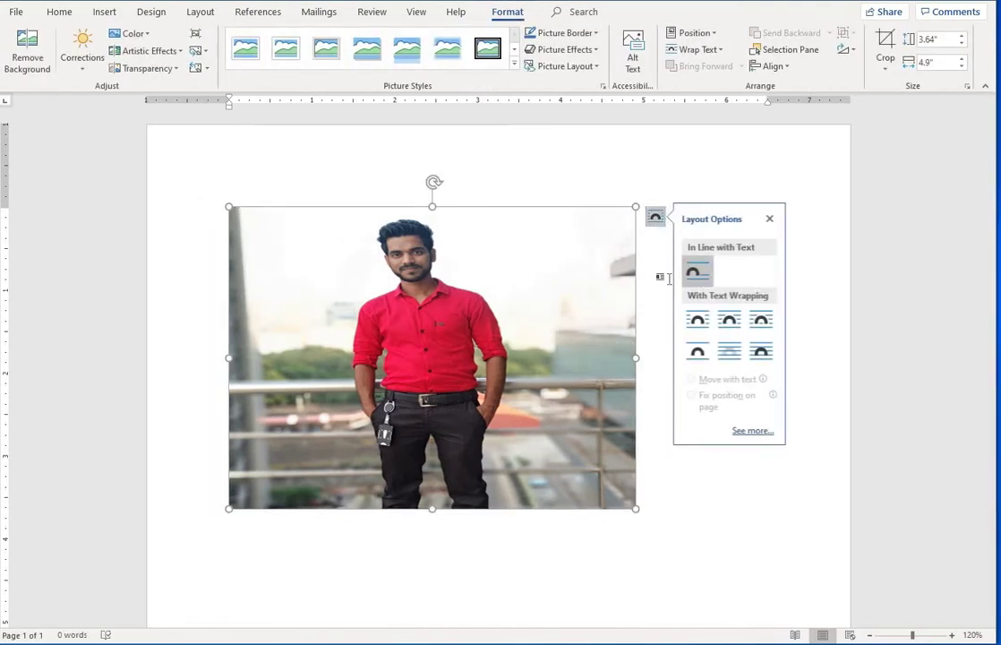
pyautogui.click(698, 50)
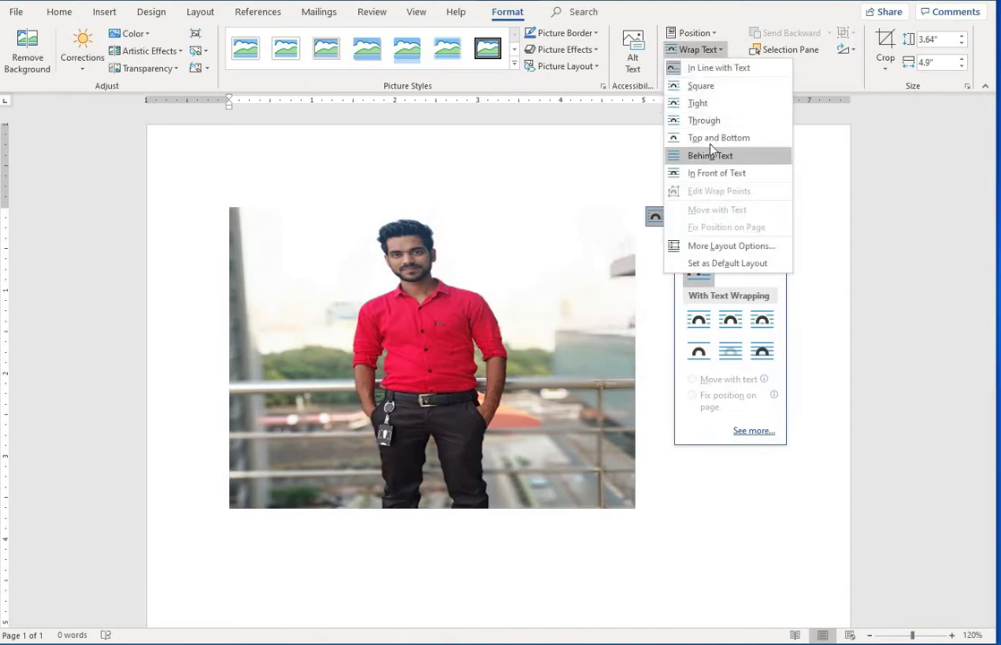
pyautogui.click(704, 89)
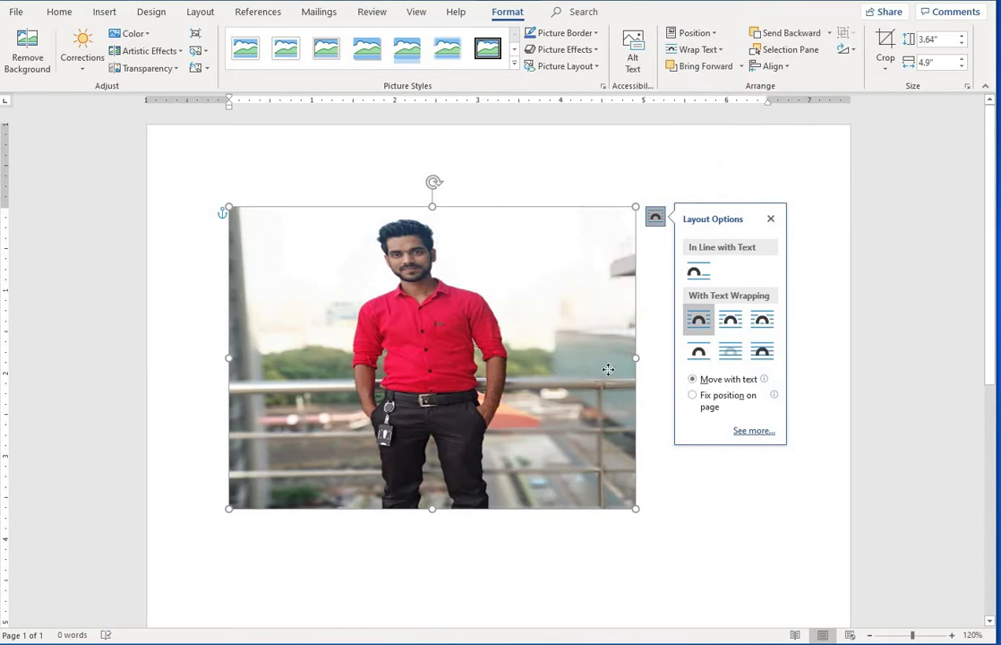
# Move the picture slightly right and down on the page and enlarge it proportionally to a height of 4.2 inches.
pyautogui.moveTo(560, 310); pyautogui.dragTo(595, 328)
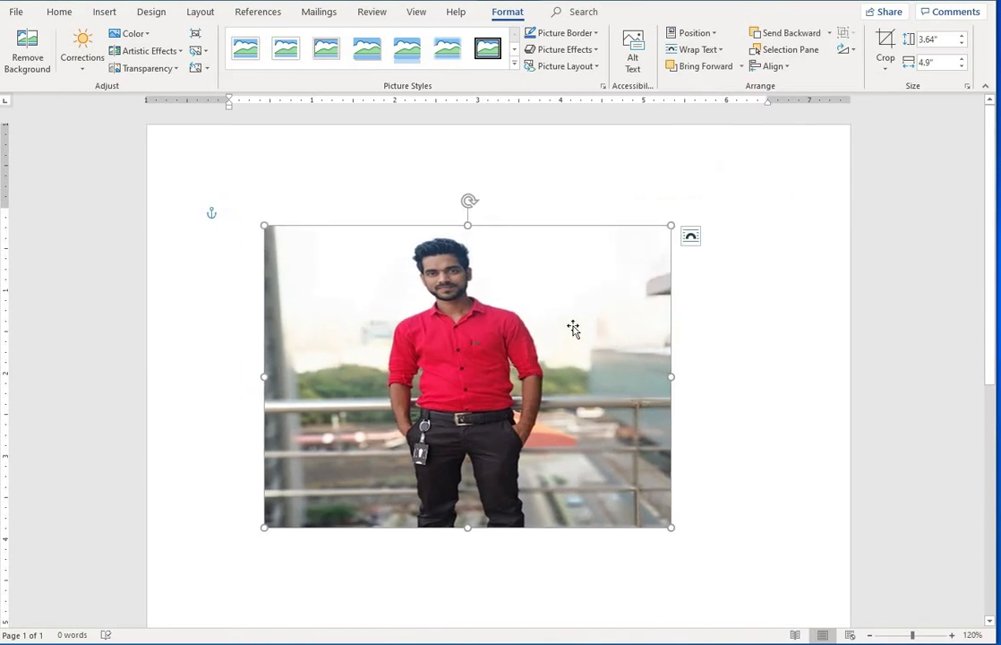
pyautogui.click(962, 36)
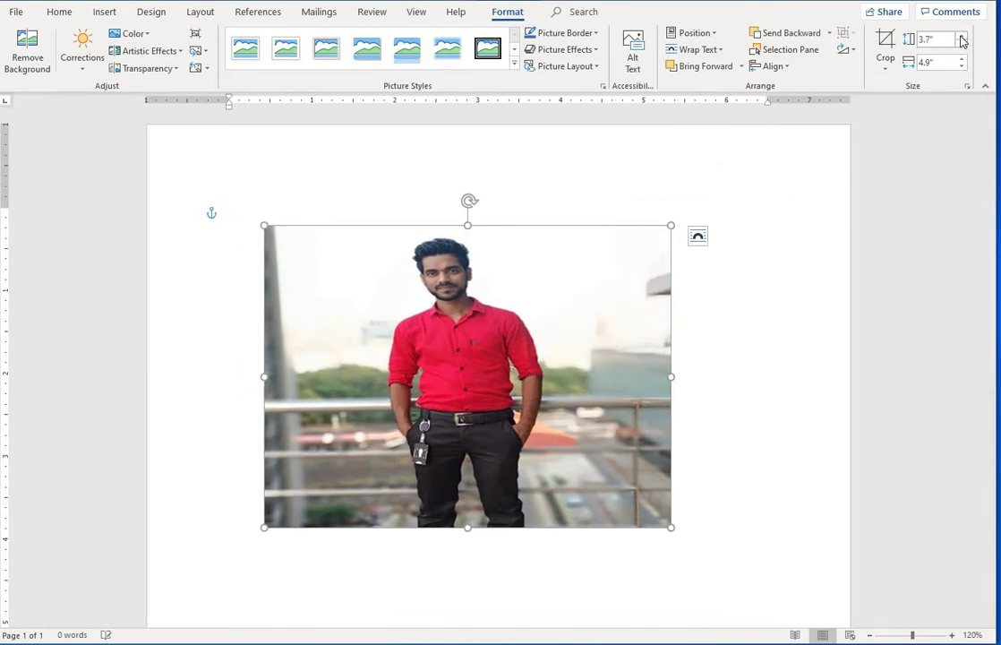
pyautogui.click(962, 37)
pyautogui.click(962, 36)
pyautogui.click(962, 37)
pyautogui.click(962, 36)
pyautogui.click(962, 37)
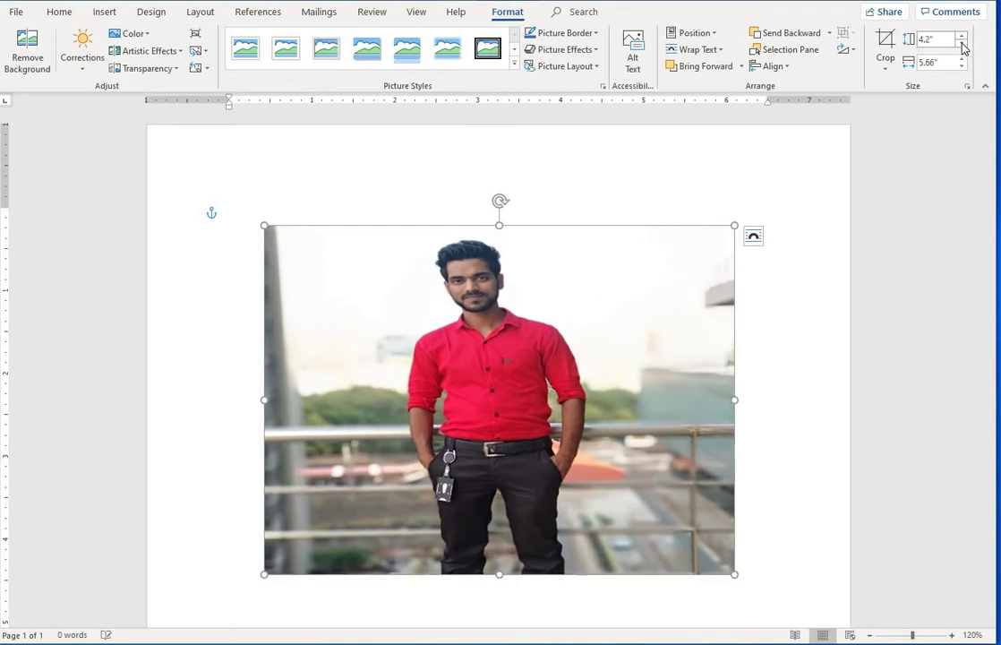
# Reduce the picture's height to 3.6 inches, keeping its proportions.
pyautogui.click(962, 44)
pyautogui.click(962, 44)
pyautogui.click(962, 44)
pyautogui.click(962, 44)
pyautogui.click(962, 44)
pyautogui.click(962, 44)
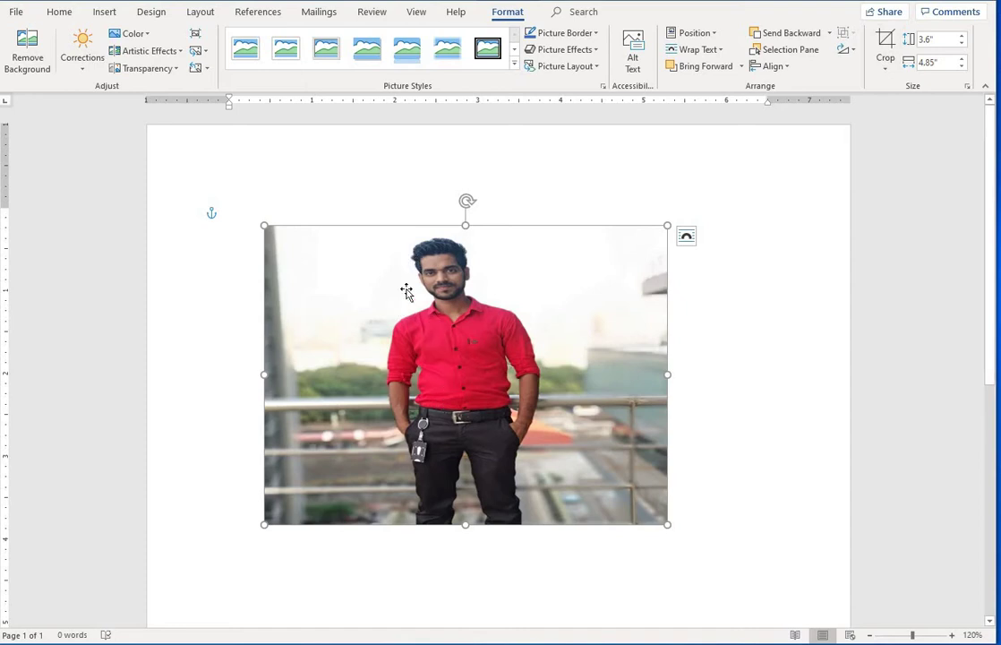
# Crop both sides of the picture close to the standing man, leaving it about 1.94 inches wide.
pyautogui.click(886, 39)
pyautogui.click(885, 73)
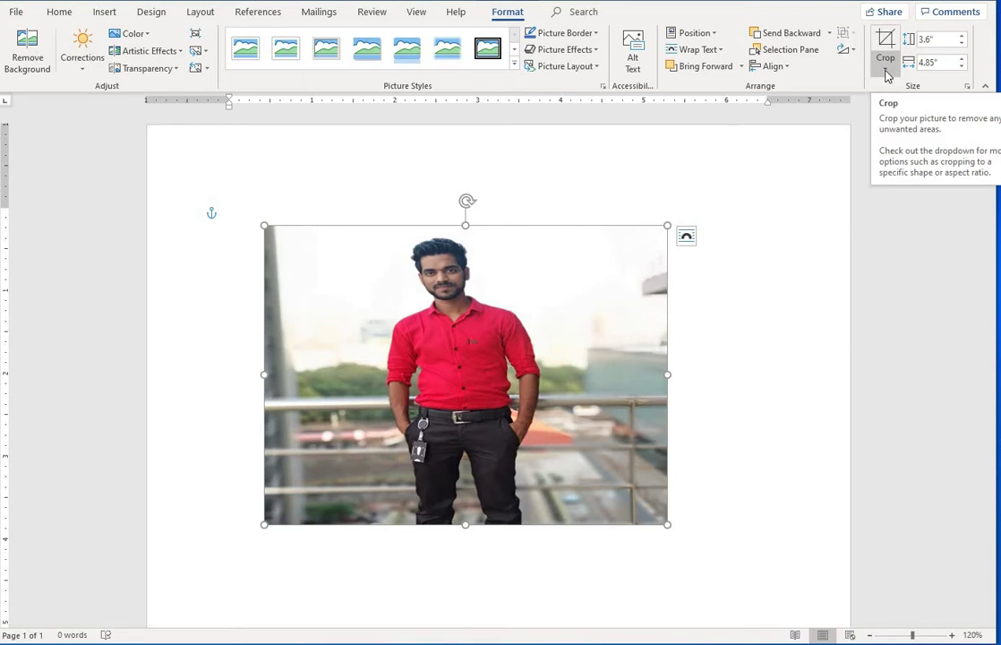
pyautogui.click(886, 72)
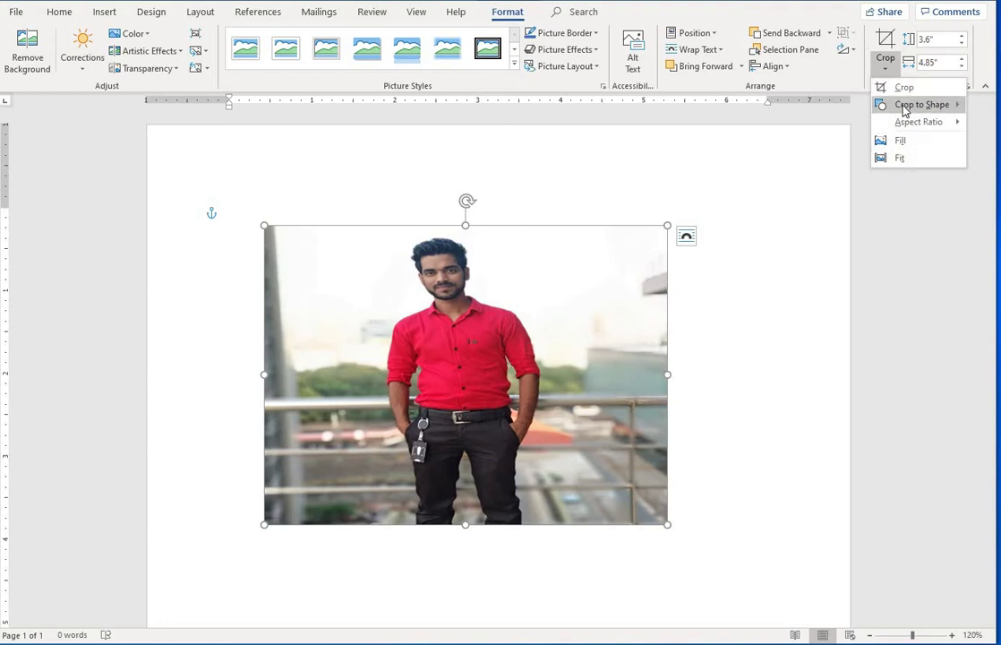
pyautogui.moveTo(905, 125)
pyautogui.press('Escape')
pyautogui.click(886, 41)
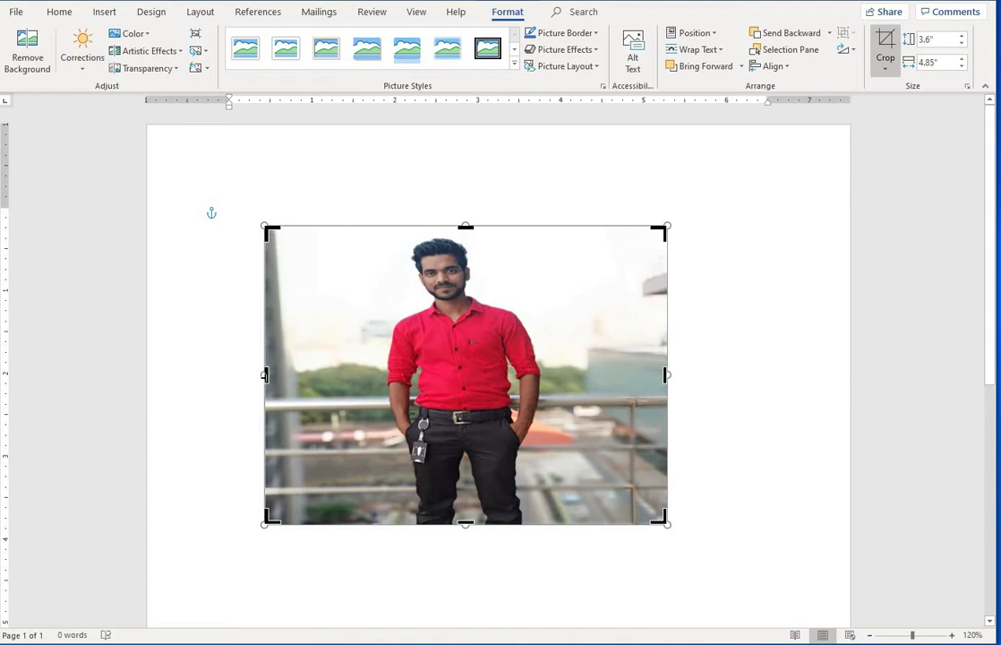
pyautogui.moveTo(349, 376); pyautogui.dragTo(386, 375)
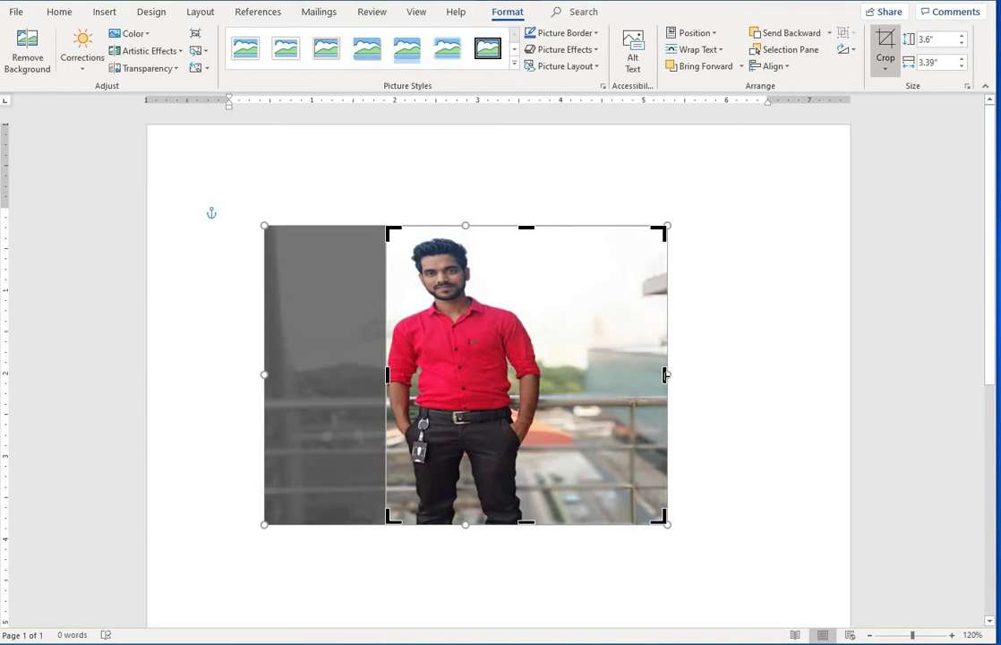
pyautogui.moveTo(664, 374); pyautogui.dragTo(546, 375)
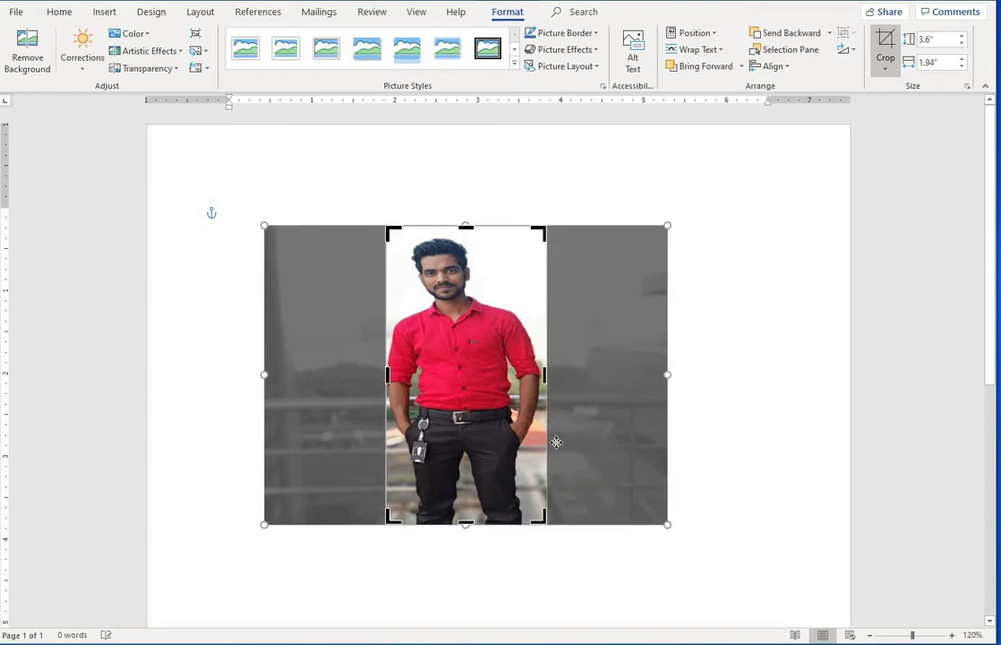
pyautogui.click(699, 394)
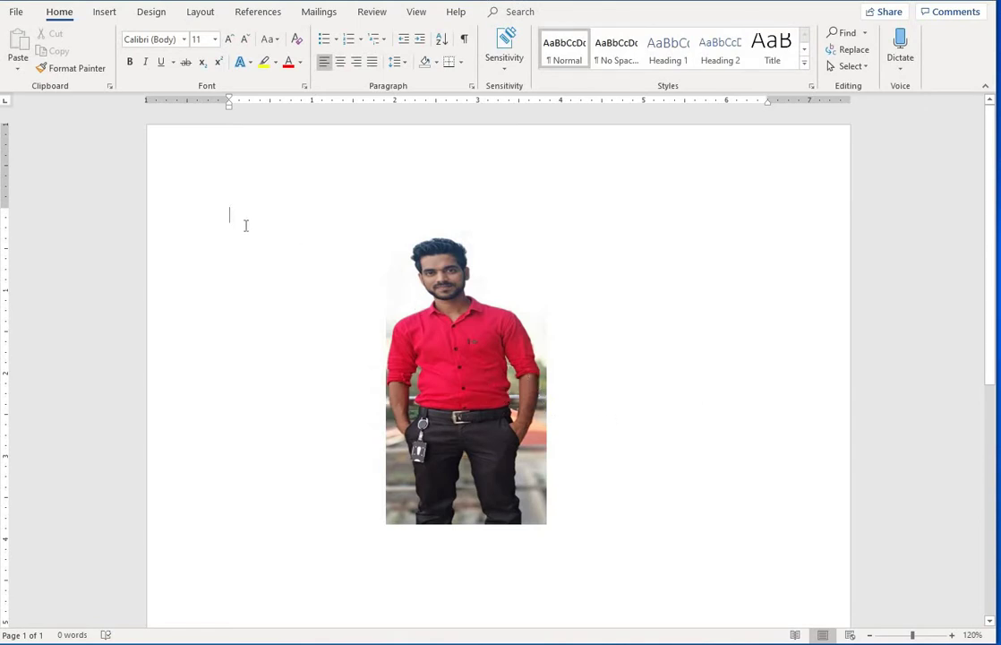
# Widen the left crop edge slightly to about 1.97 inches overall and crop away the lower body, leaving a height of about 2.04 inches.
pyautogui.click(484, 377)
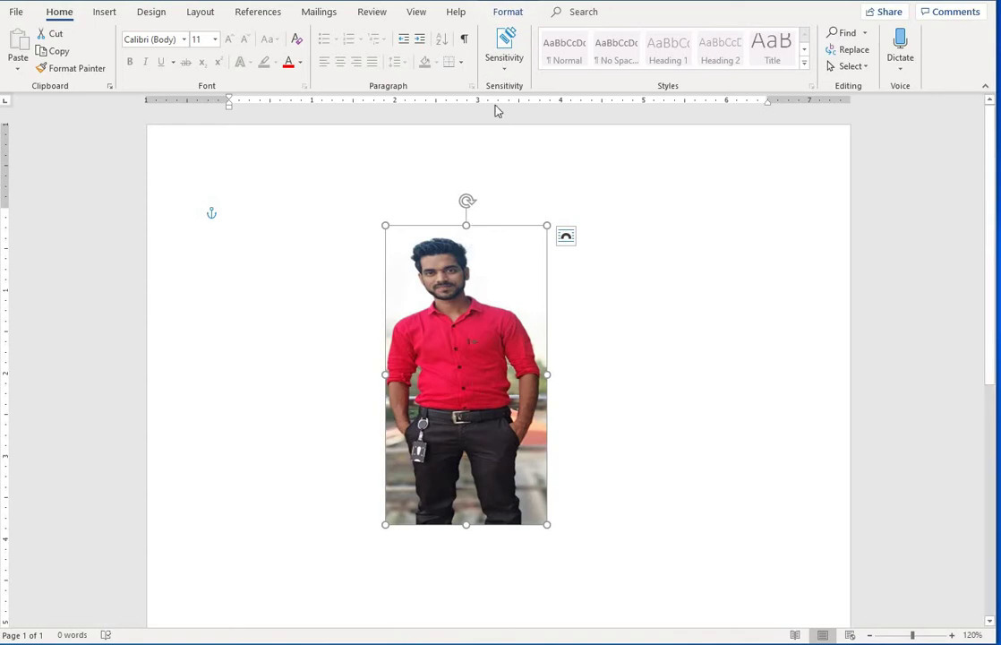
pyautogui.click(508, 13)
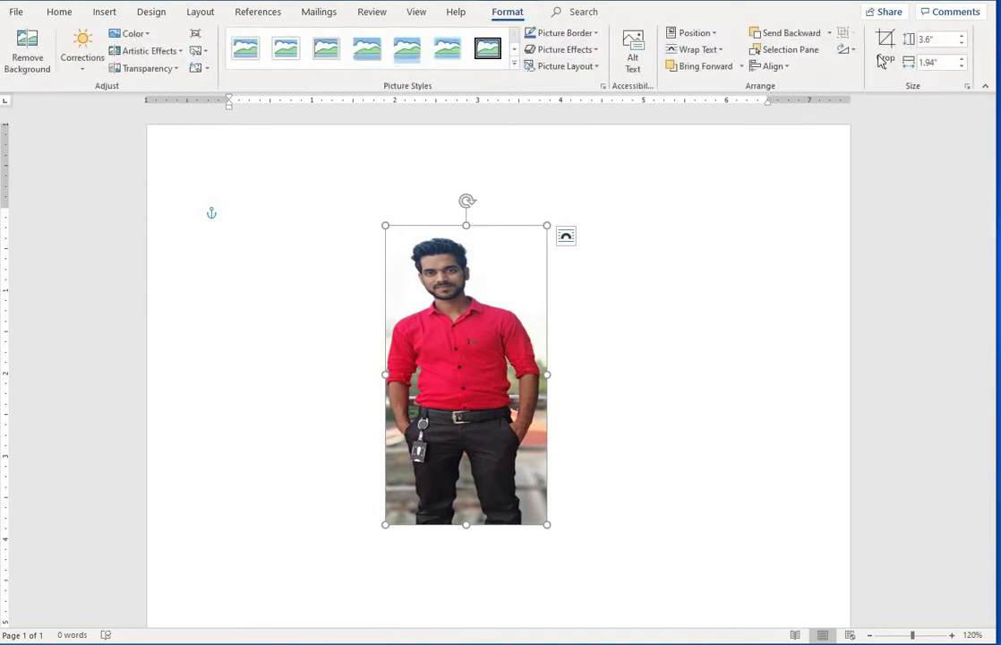
pyautogui.click(884, 63)
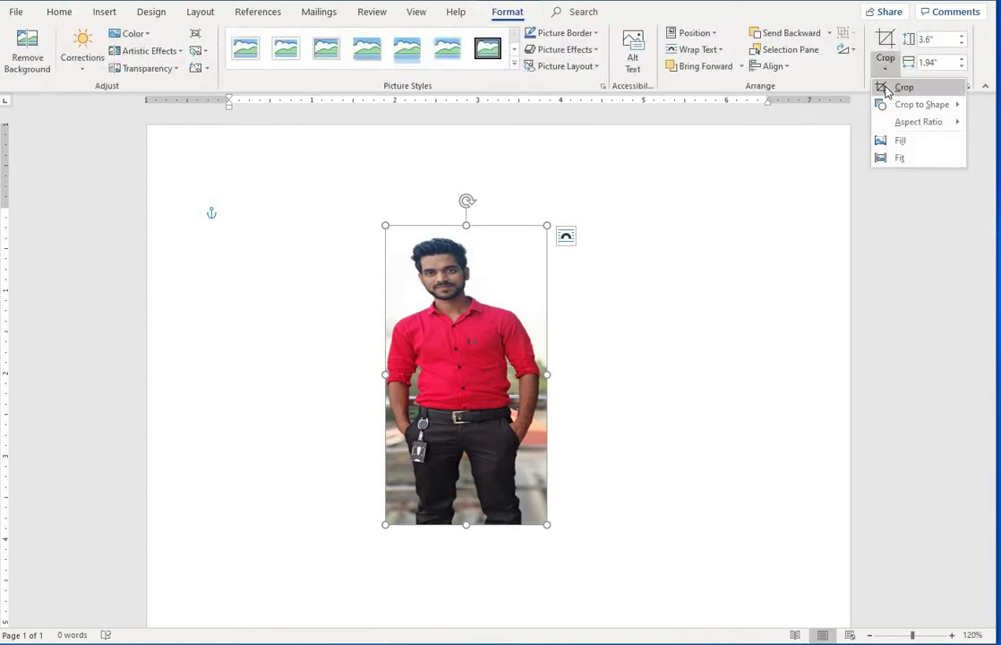
pyautogui.click(900, 88)
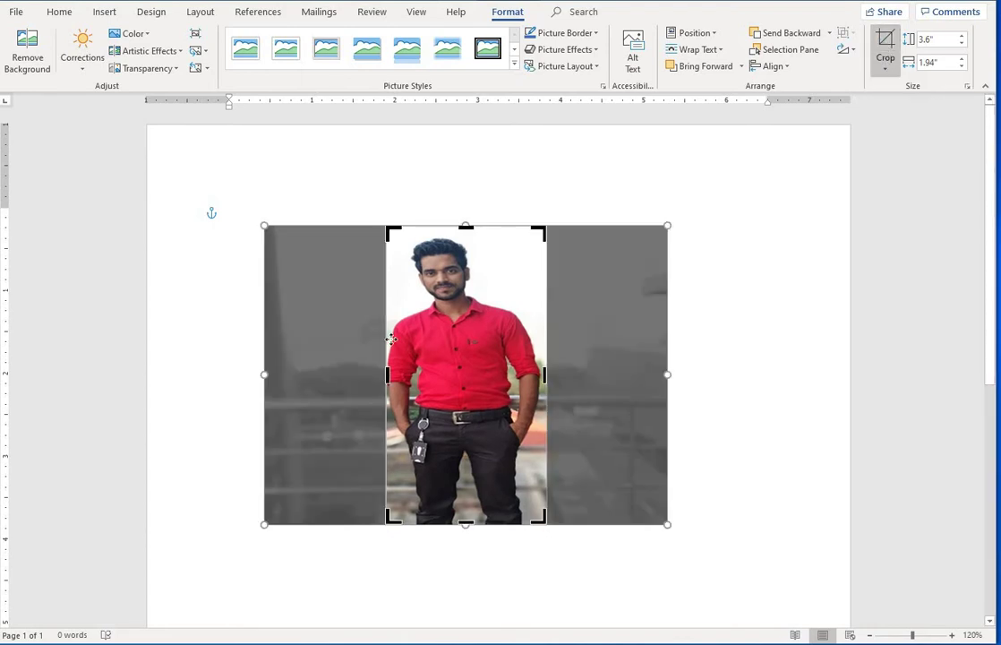
pyautogui.moveTo(381, 380)
pyautogui.mouseDown()
pyautogui.moveTo(291, 380)
pyautogui.moveTo(420, 370)
pyautogui.moveTo(385, 369)
pyautogui.mouseUp()
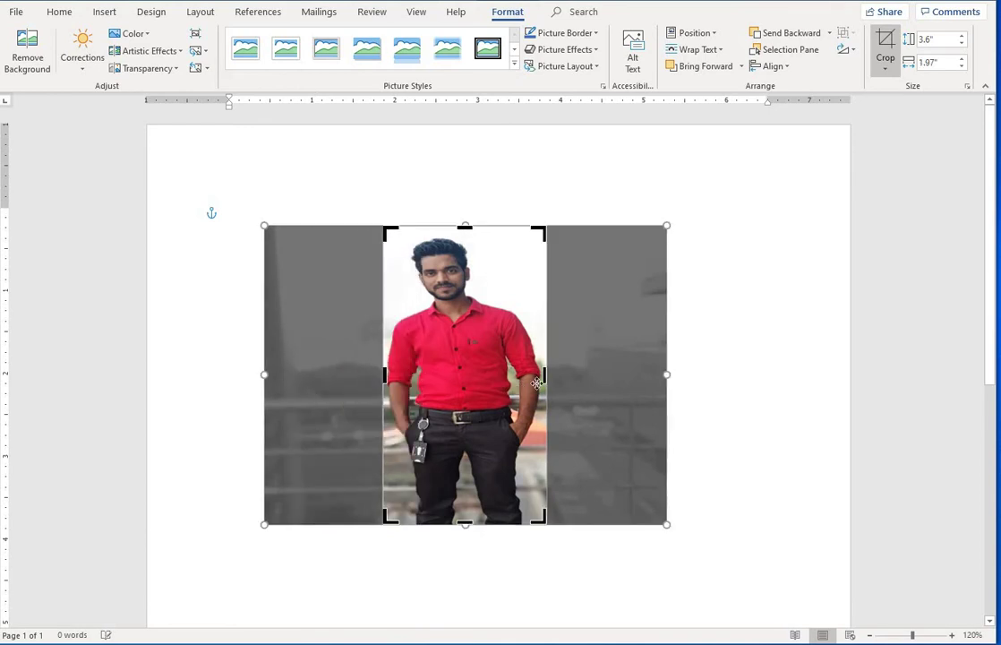
pyautogui.moveTo(465, 522); pyautogui.dragTo(480, 392)
pyautogui.click(703, 380)
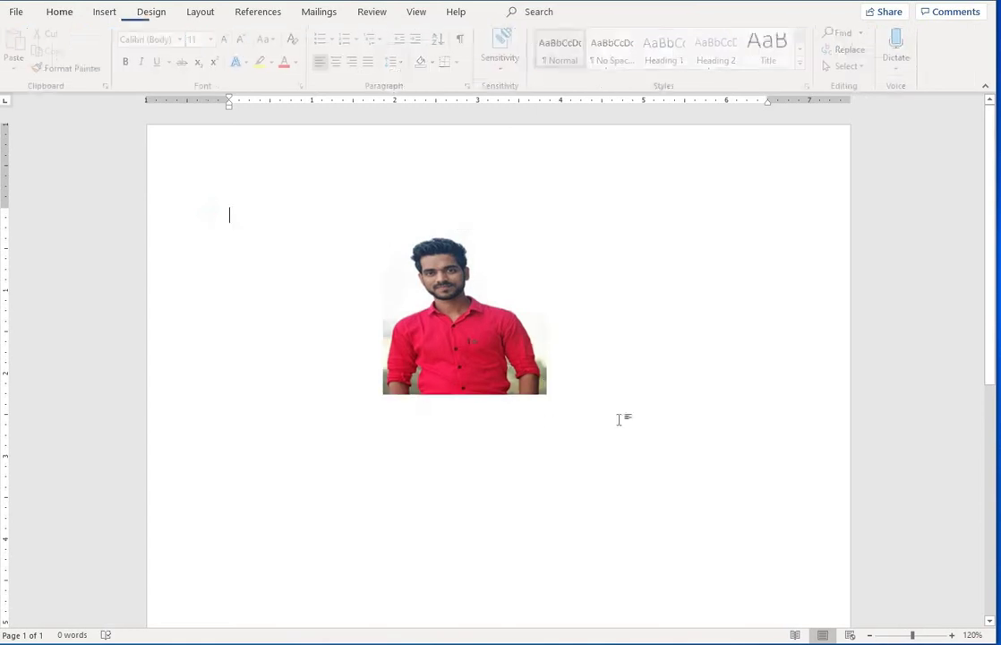
# Extend the crop area outward from its lower-right corner to about 2.76 inches high by 2.61 inches wide.
pyautogui.click(492, 380)
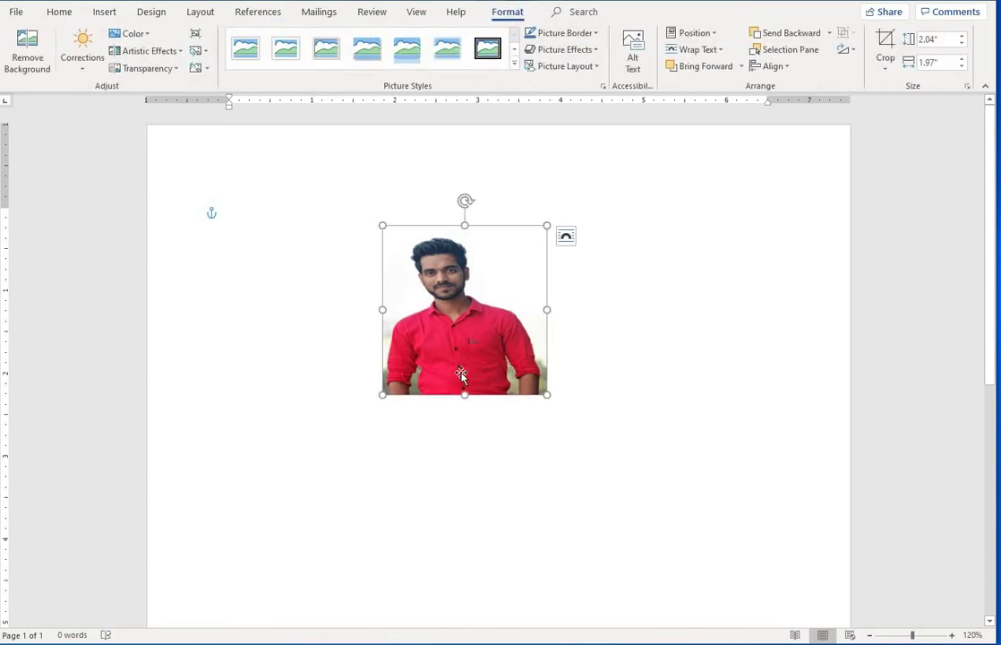
pyautogui.click(885, 69)
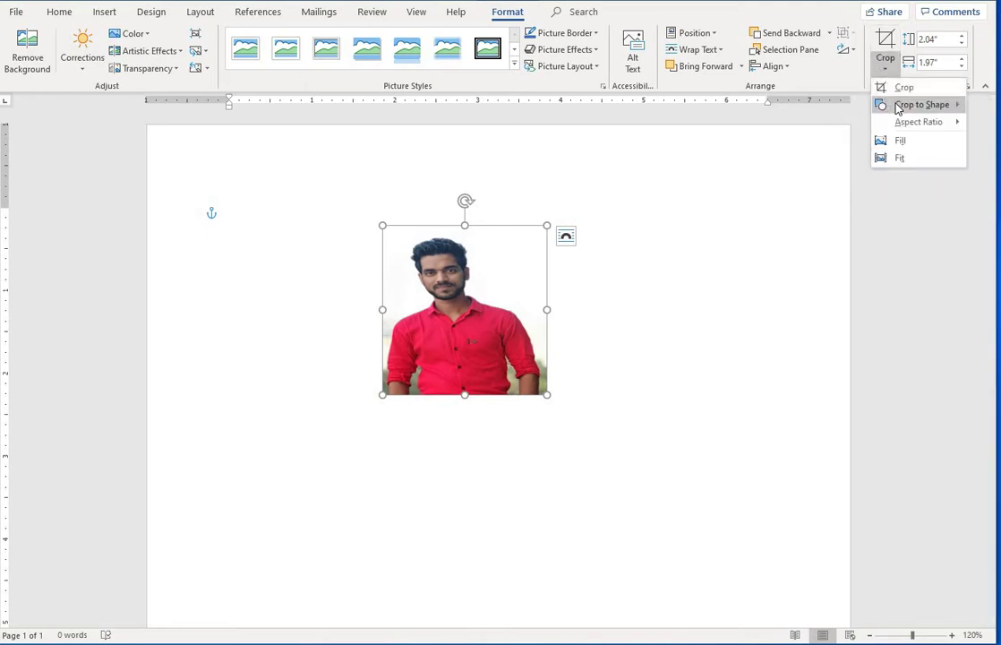
pyautogui.moveTo(898, 108)
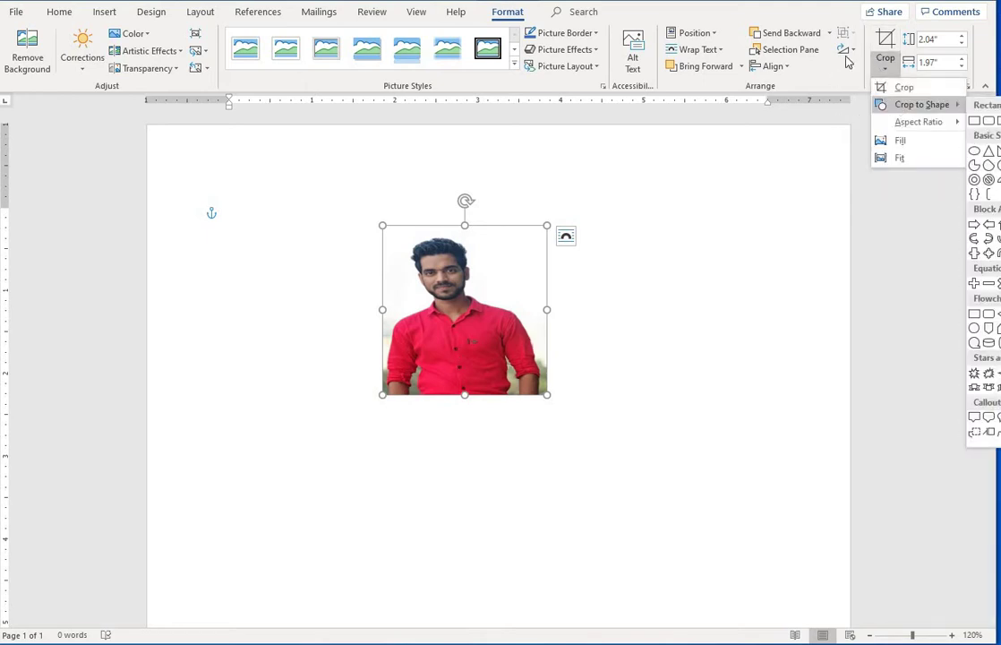
pyautogui.click(903, 87)
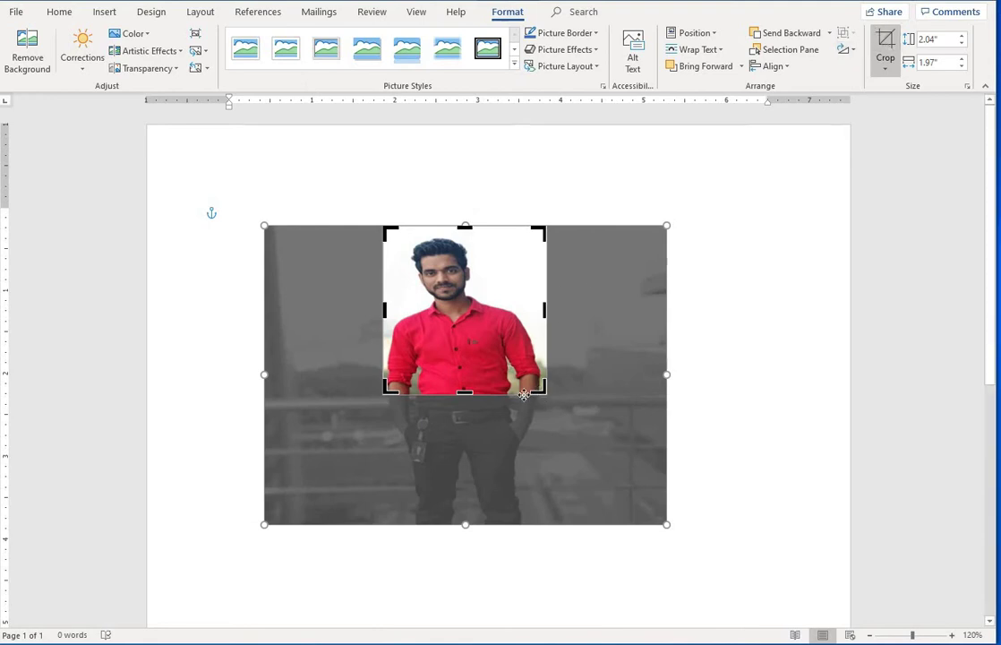
pyautogui.moveTo(598, 455); pyautogui.dragTo(600, 455)
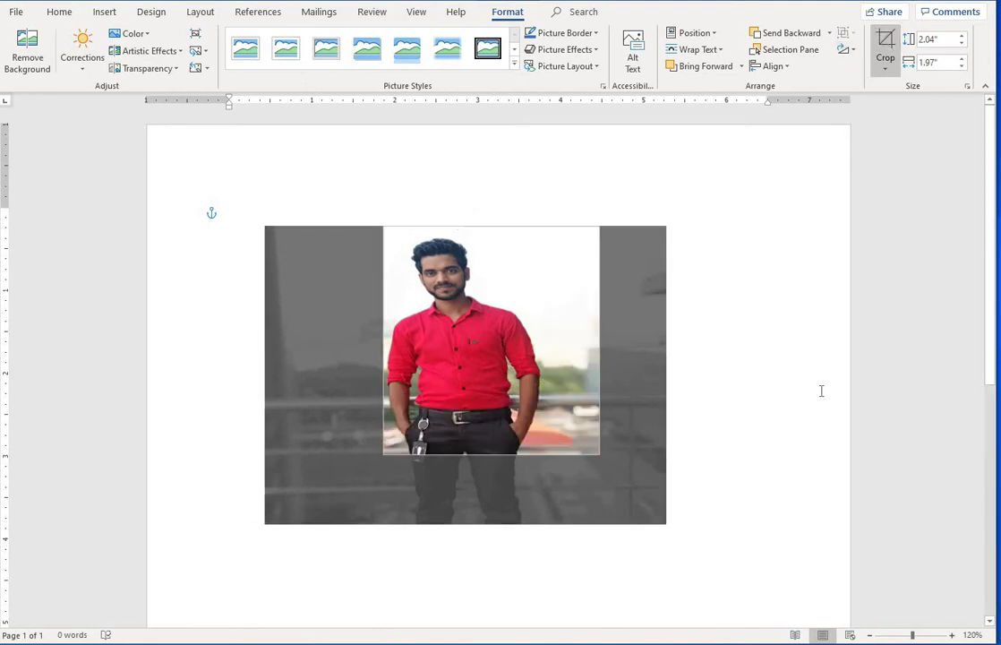
pyautogui.click(701, 377)
# Restore the cropped photo to its original state with Reset Picture & Size.
pyautogui.click(543, 384)
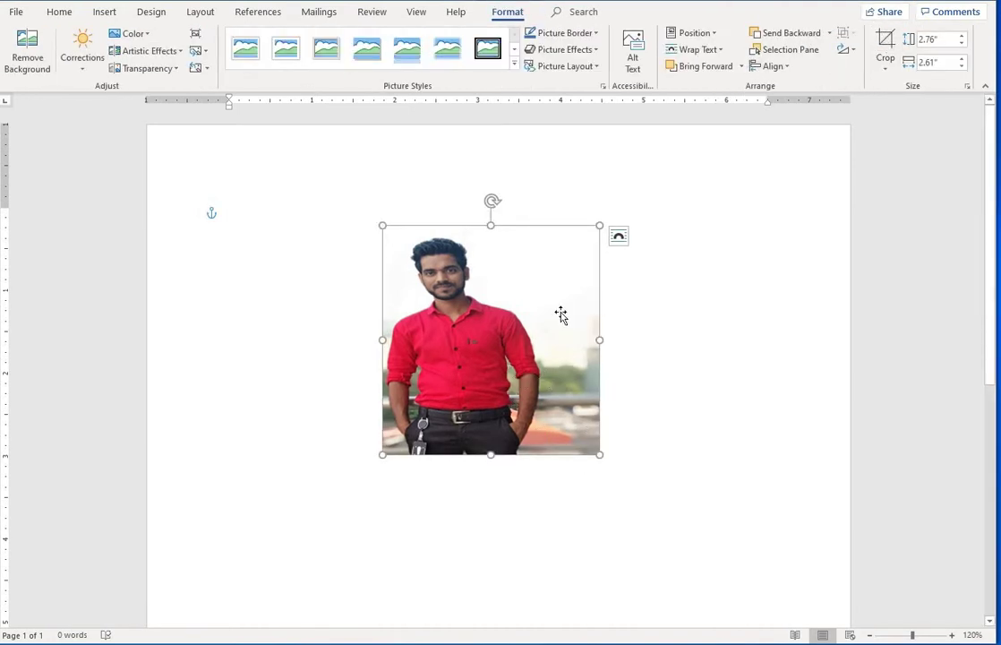
pyautogui.click(197, 69)
pyautogui.click(205, 70)
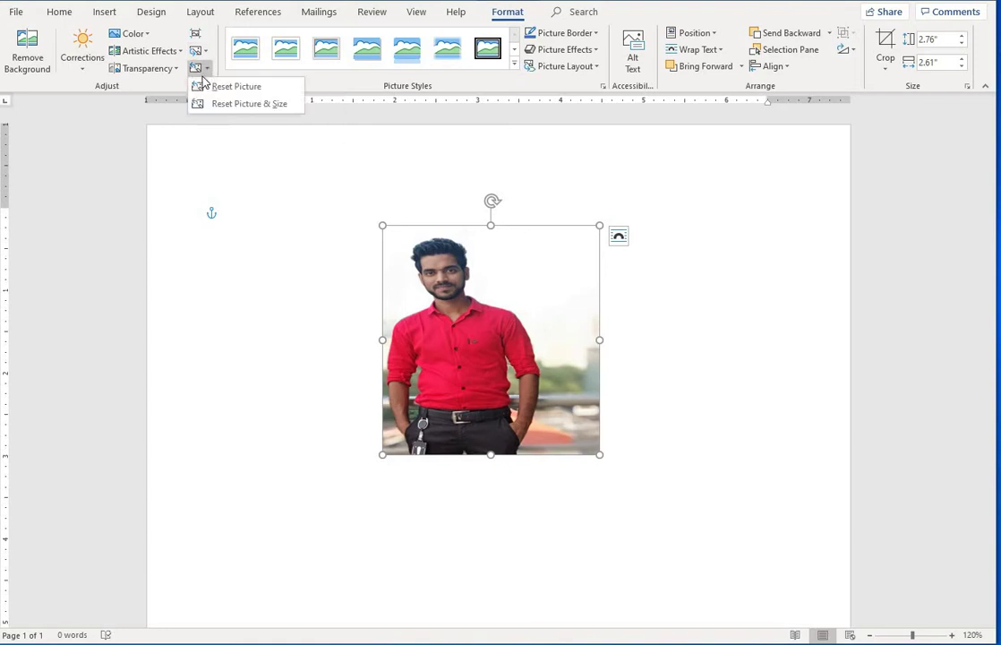
pyautogui.click(205, 87)
pyautogui.click(206, 69)
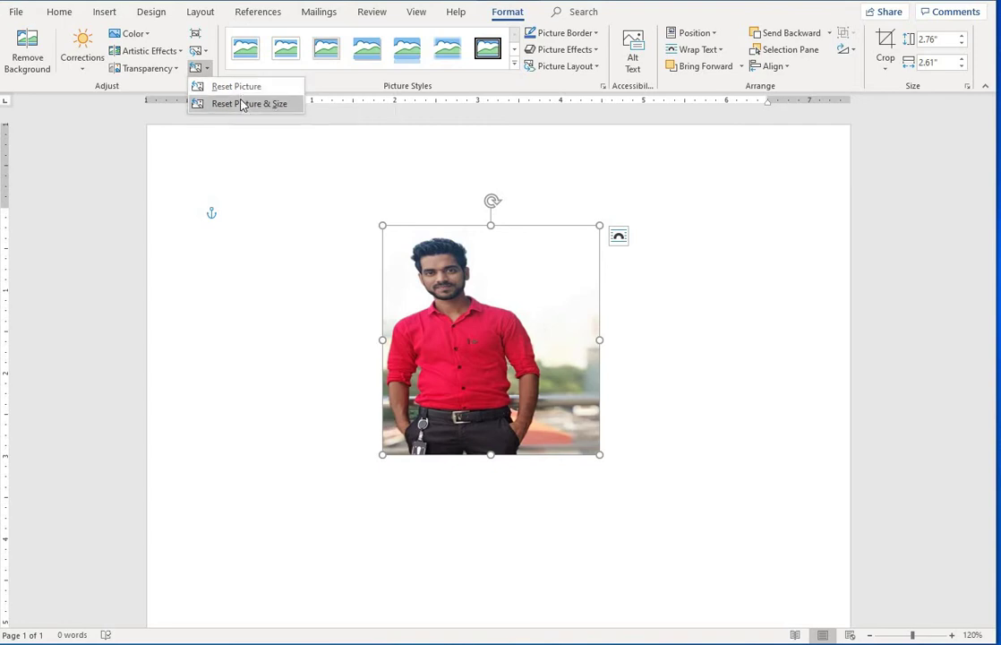
pyautogui.click(246, 105)
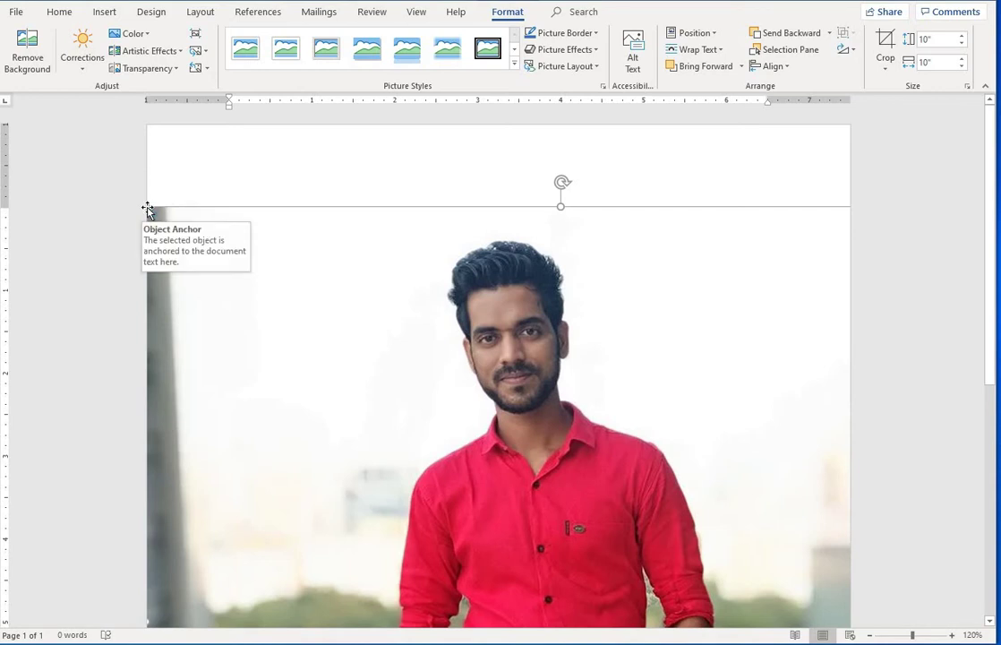
# Scale the full picture down to about 4.15 by 4.15 inches and position it near the top of the page.
pyautogui.moveTo(146, 205); pyautogui.dragTo(315, 414)
pyautogui.scroll(-2, 626, 515)
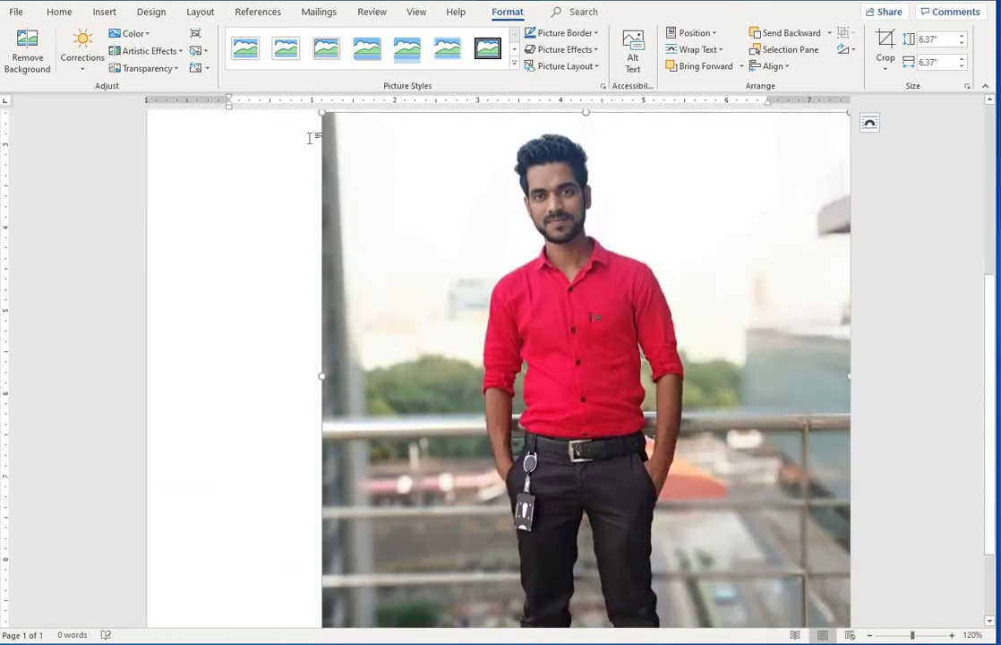
pyautogui.moveTo(323, 115); pyautogui.dragTo(624, 414)
pyautogui.moveTo(662, 459); pyautogui.dragTo(398, 315)
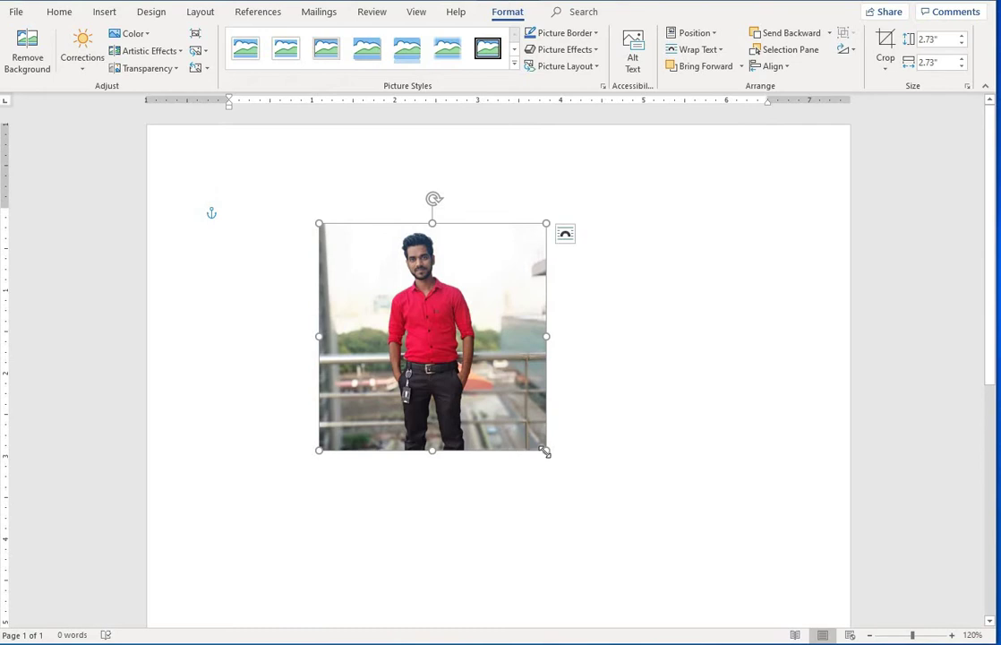
pyautogui.moveTo(620, 551); pyautogui.dragTo(664, 564)
pyautogui.moveTo(562, 420); pyautogui.dragTo(530, 404)
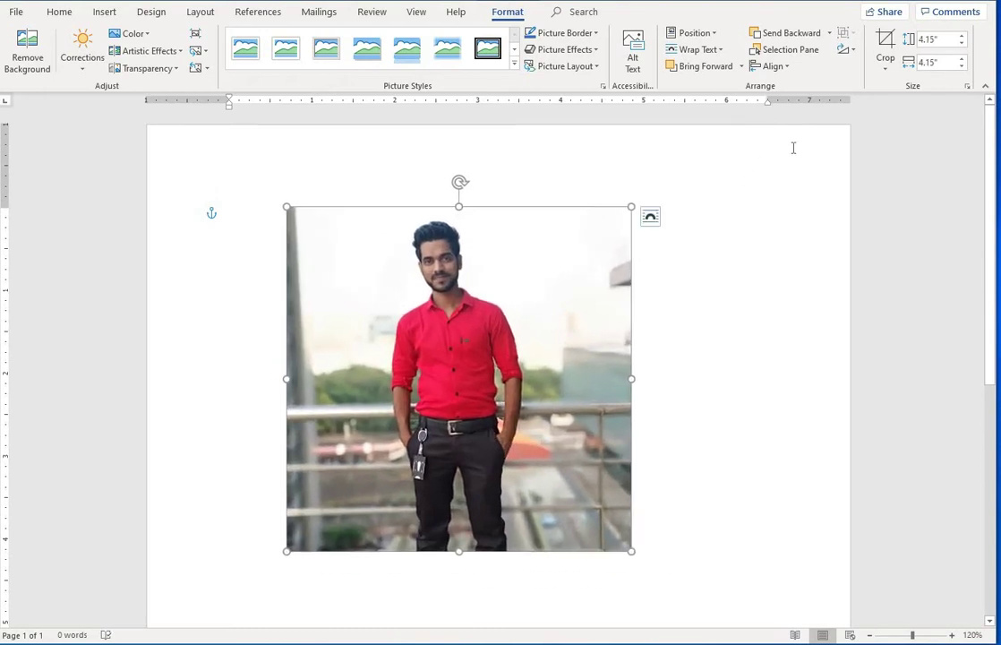
# Crop the picture to a heart shape.
pyautogui.click(884, 67)
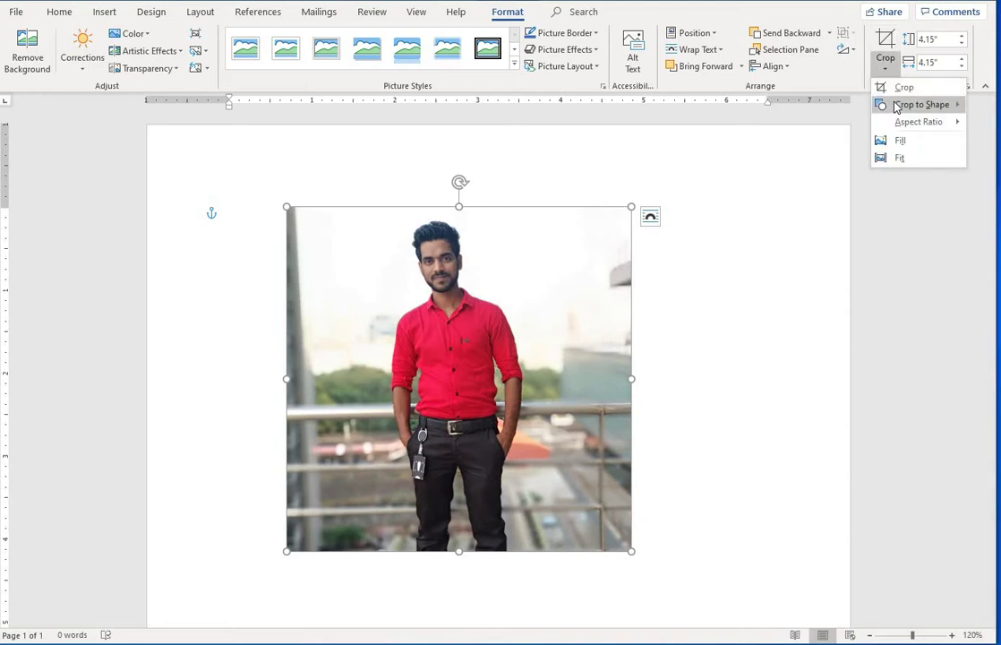
pyautogui.moveTo(897, 106)
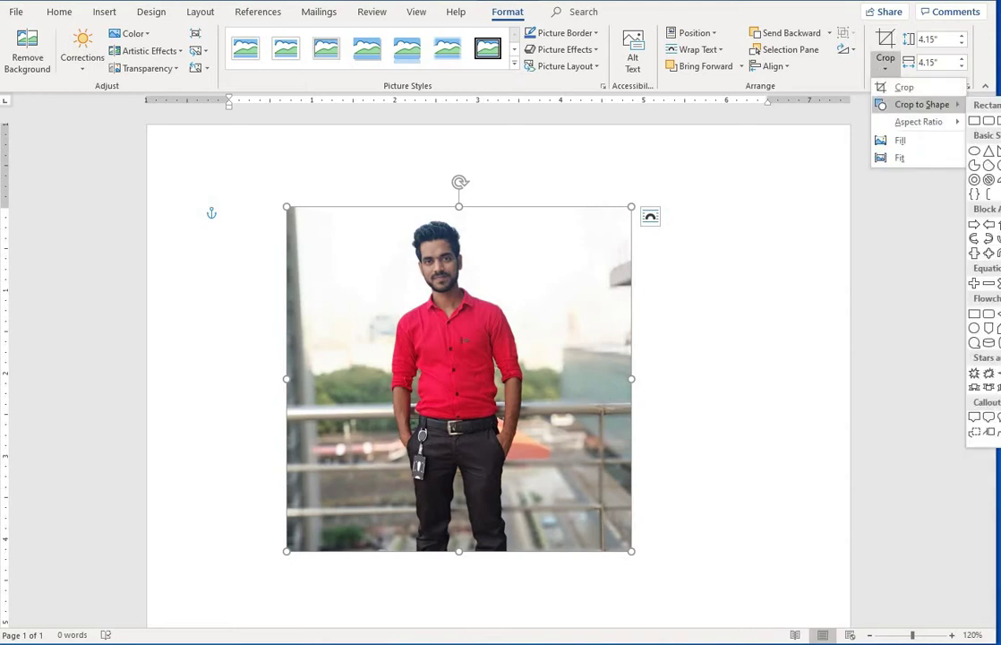
pyautogui.click(997, 179)
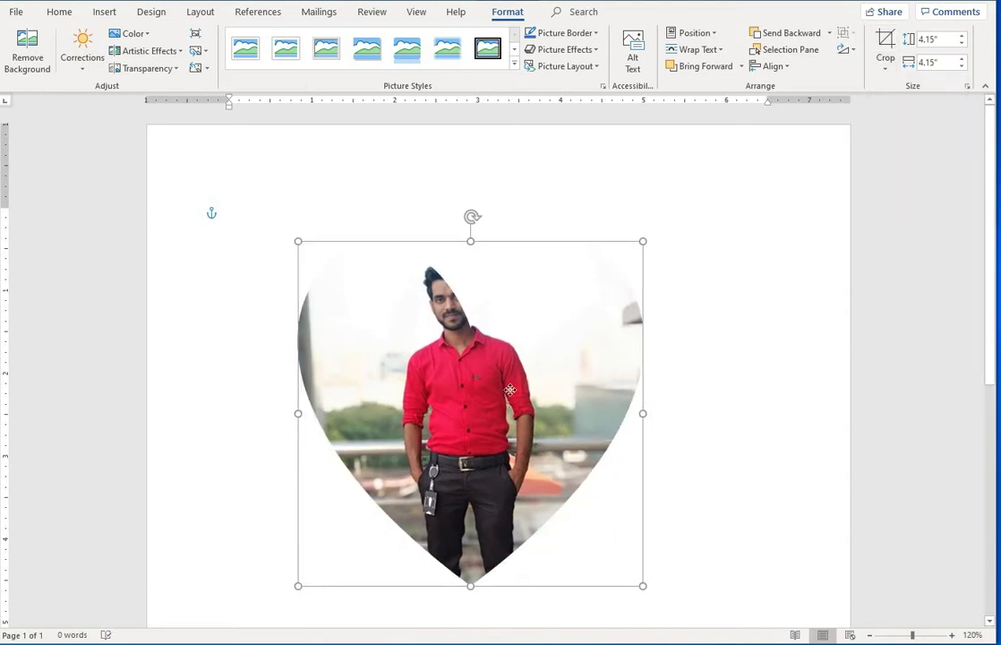
# Change the picture's crop shape to an oval.
pyautogui.click(885, 63)
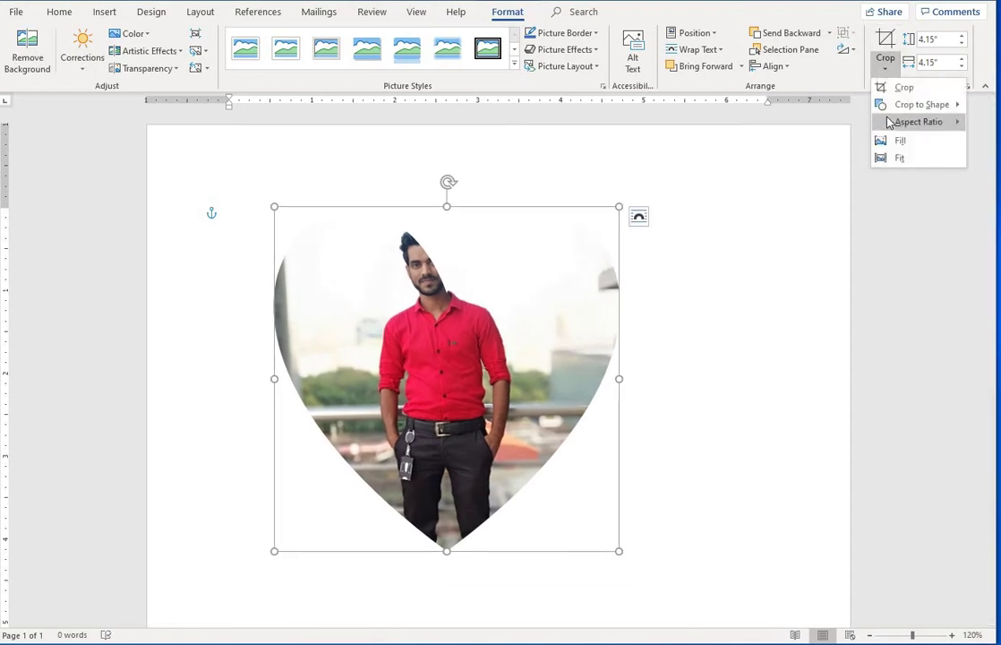
pyautogui.moveTo(896, 107)
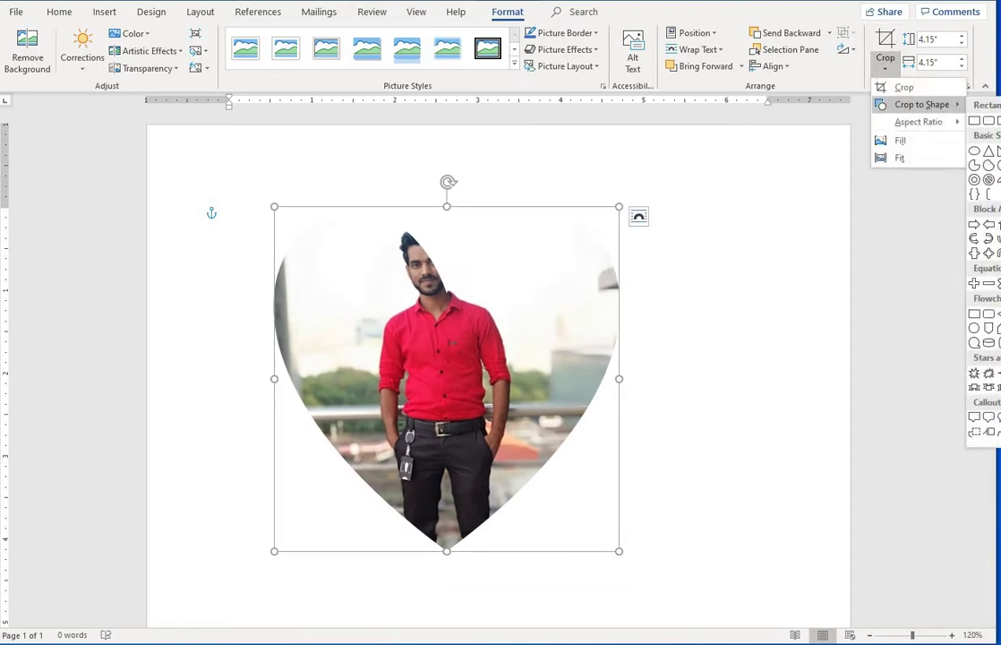
pyautogui.click(974, 151)
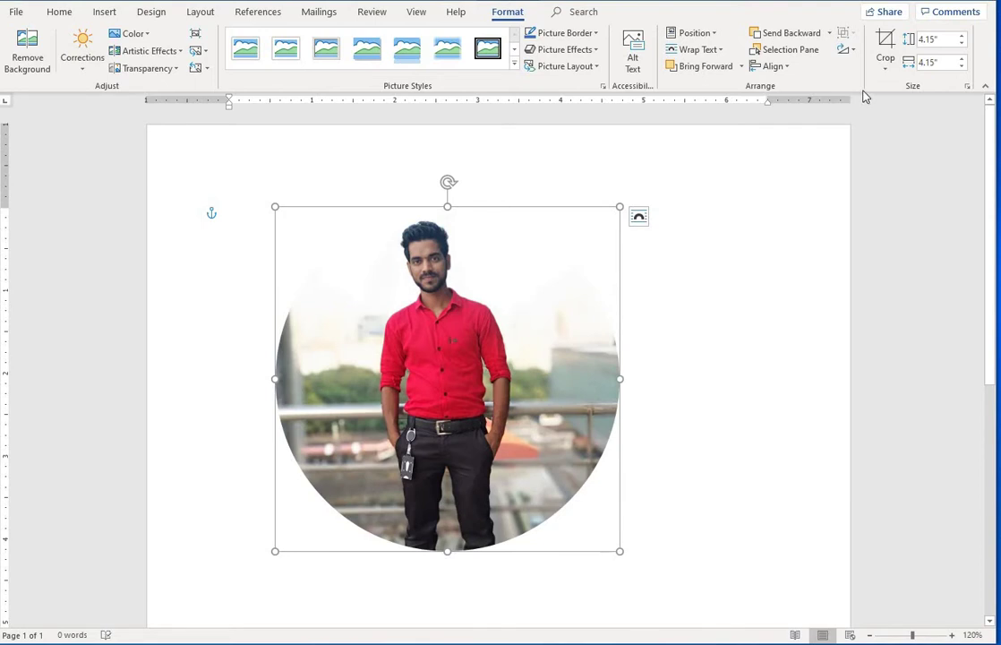
# Change the picture's crop shape from the oval to a heart.
pyautogui.click(882, 65)
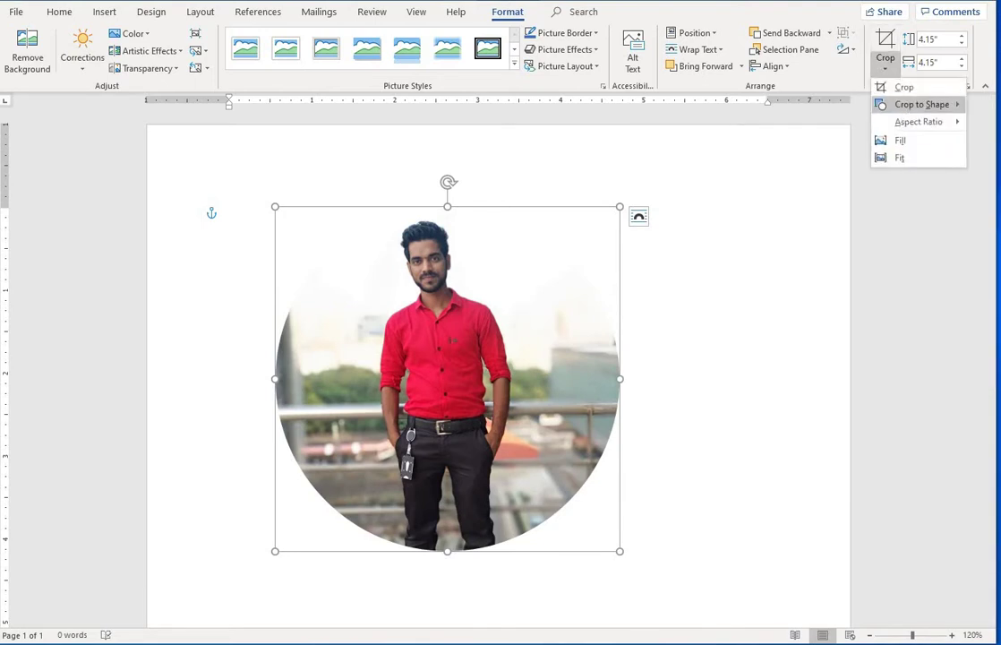
pyautogui.moveTo(921, 105)
pyautogui.click(996, 179)
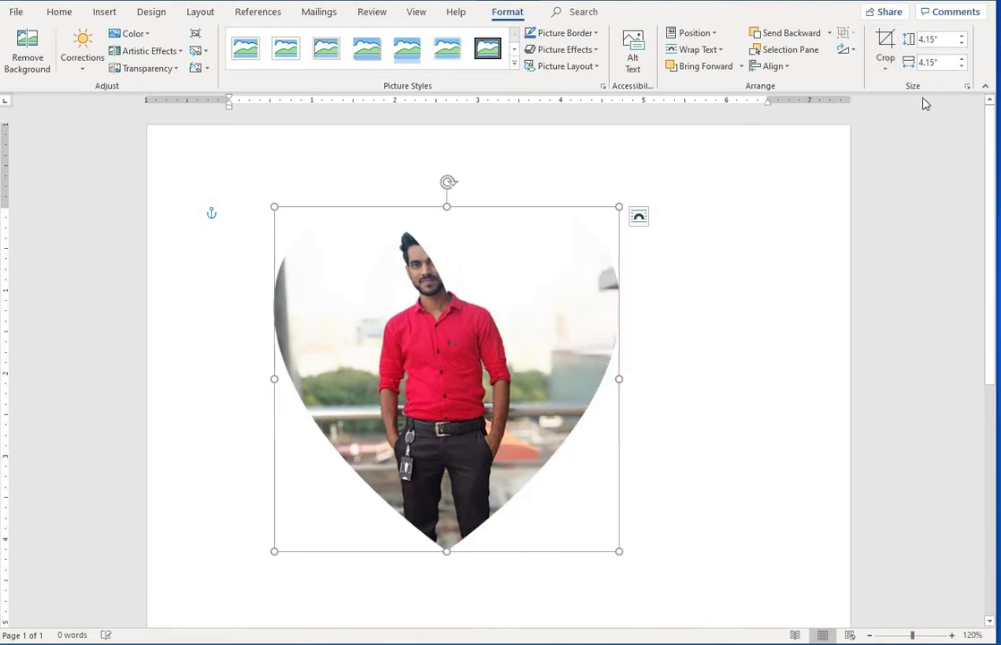
# Crop the picture to a smiley face shape and move it slightly to the left on the page.
pyautogui.click(885, 62)
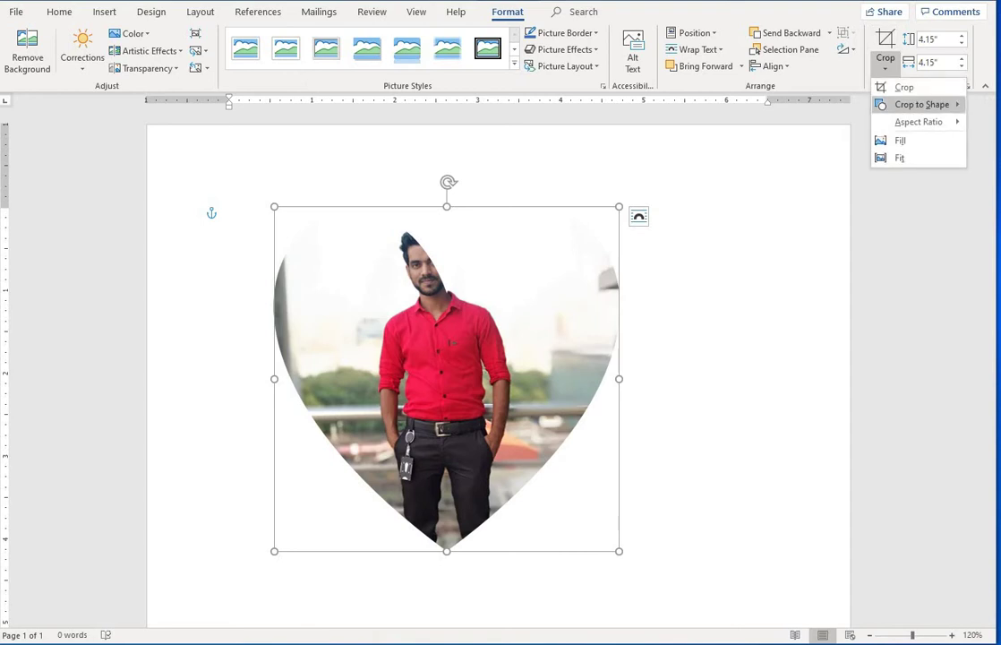
pyautogui.moveTo(921, 105)
pyautogui.click(974, 151)
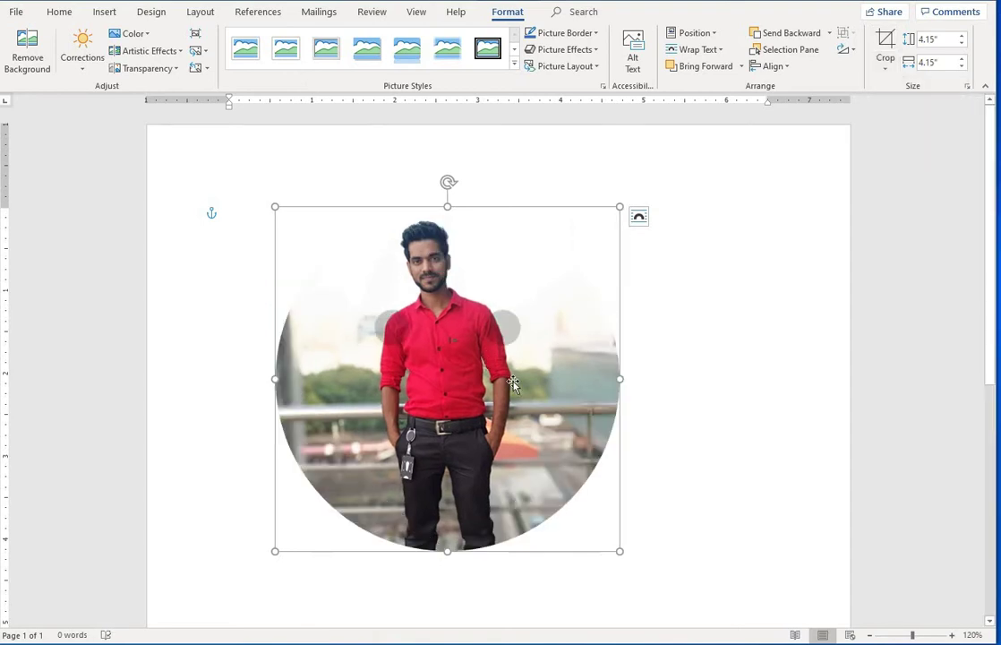
pyautogui.moveTo(481, 325); pyautogui.dragTo(476, 324)
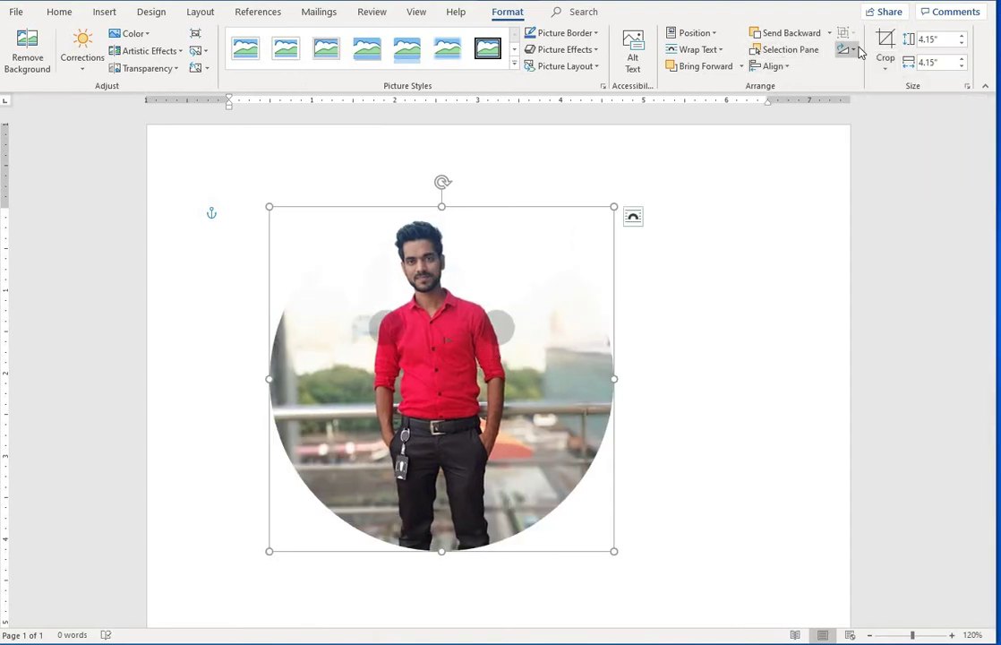
# Try a preset aspect ratio crop on the smiley-face picture and leave crop mode.
pyautogui.click(886, 67)
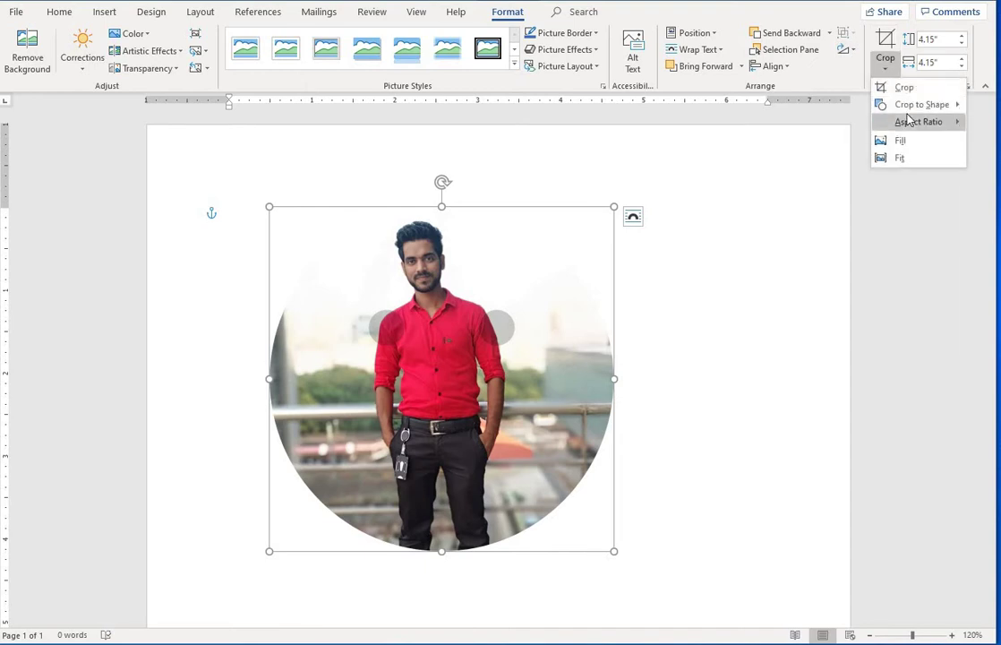
pyautogui.moveTo(914, 122)
pyautogui.click(995, 142)
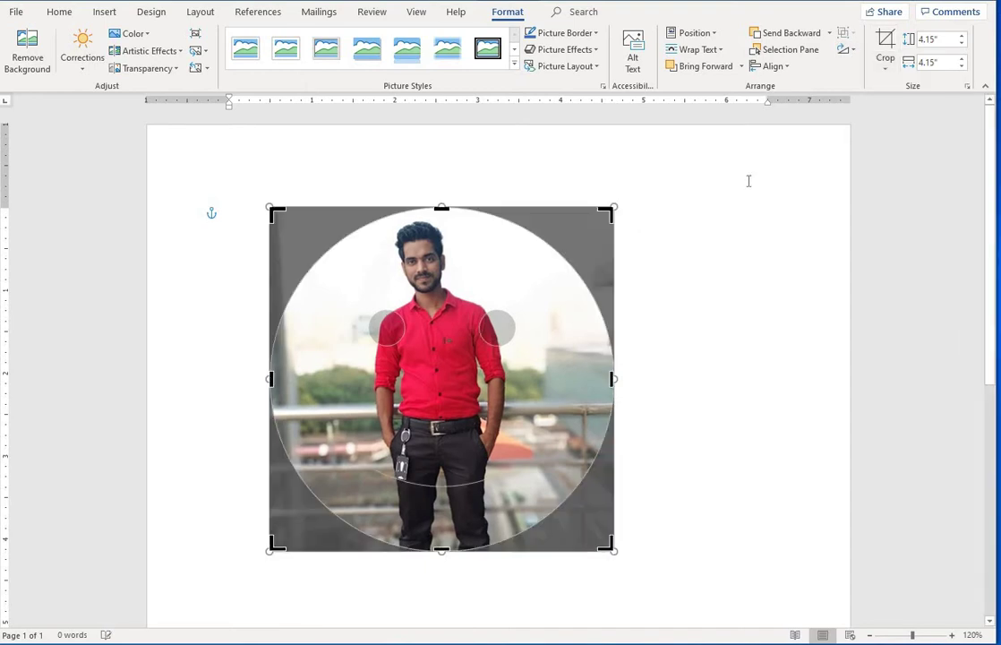
pyautogui.moveTo(561, 326); pyautogui.dragTo(566, 354)
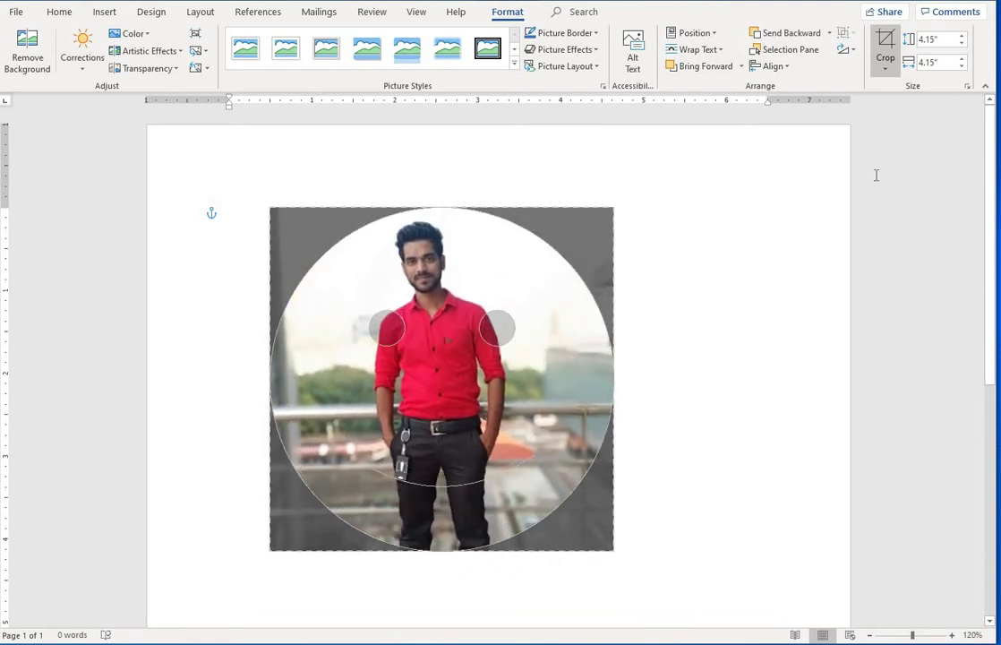
pyautogui.click(883, 71)
pyautogui.click(712, 294)
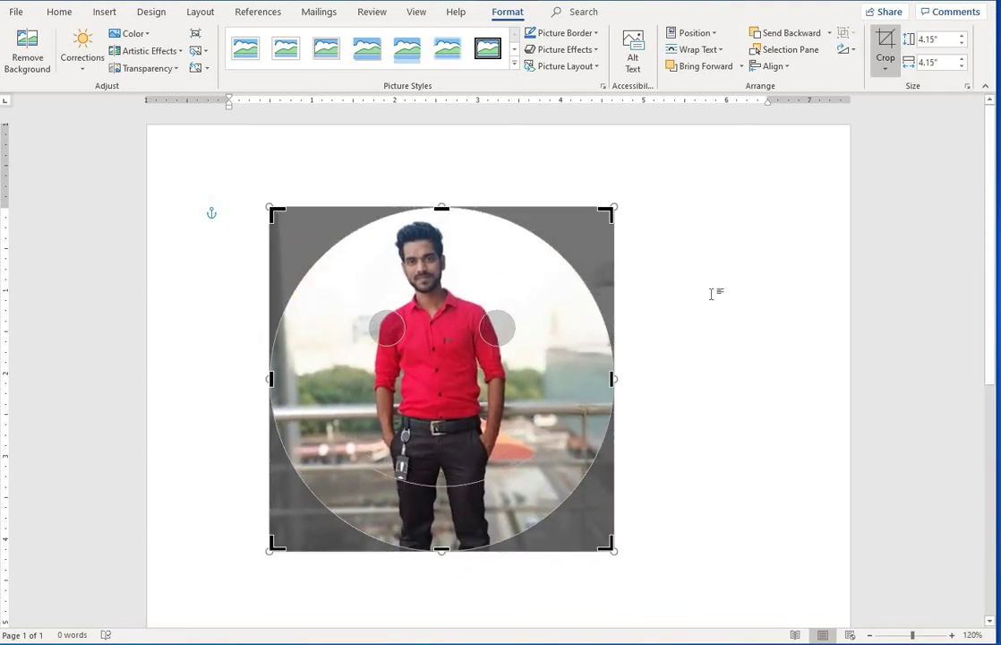
pyautogui.click(564, 333)
# Replace the picture's smiley face crop shape with a heart.
pyautogui.click(885, 70)
pyautogui.moveTo(931, 104)
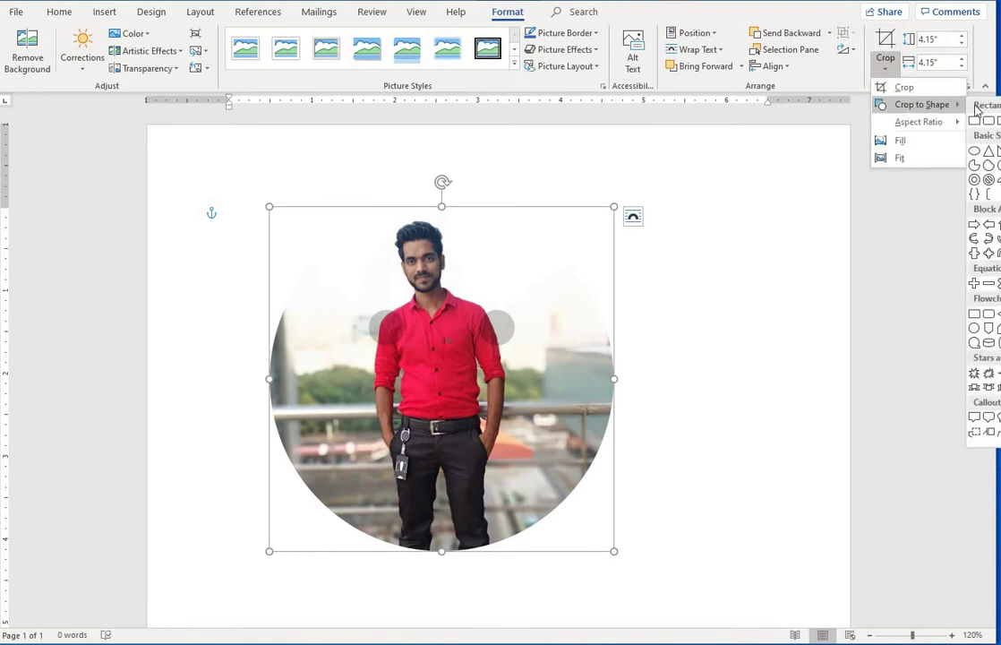
pyautogui.click(1000, 179)
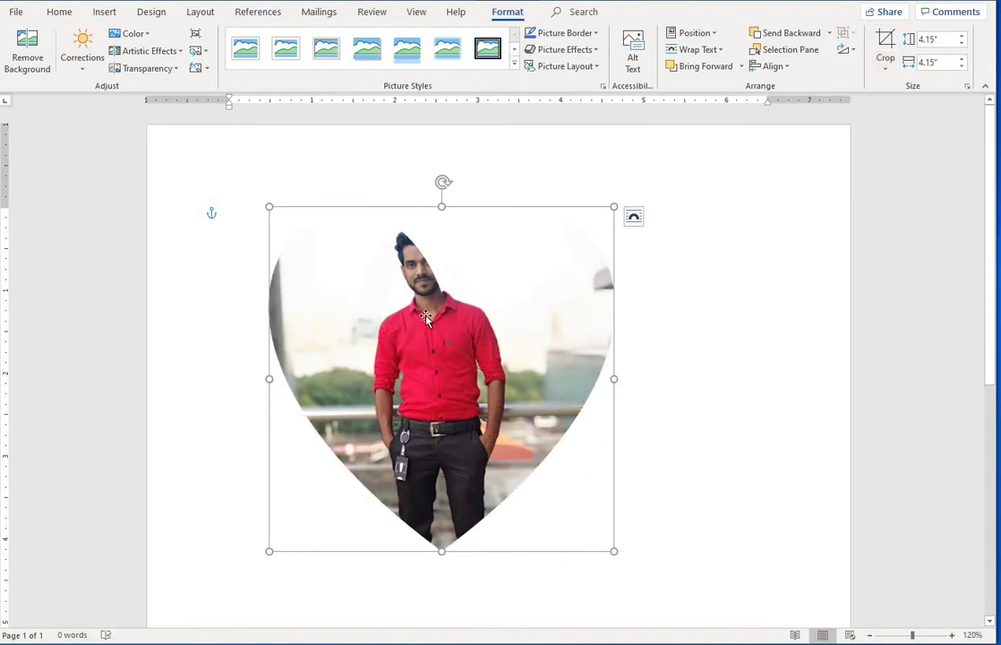
# Apply a preset aspect ratio crop to the heart picture and shift the photo left inside the heart frame.
pyautogui.click(885, 68)
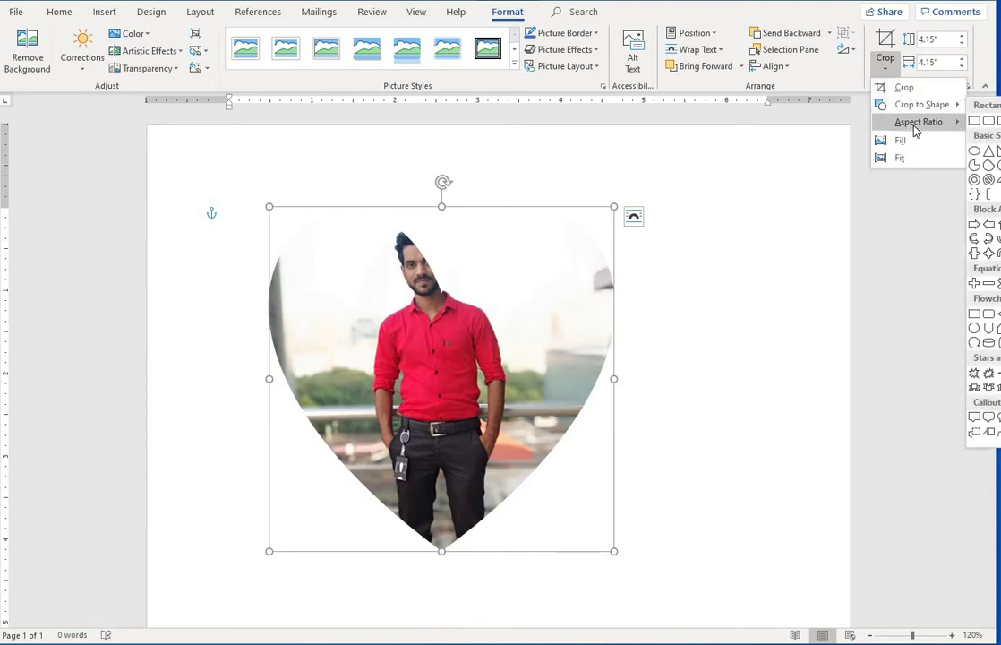
pyautogui.moveTo(949, 123)
pyautogui.click(991, 145)
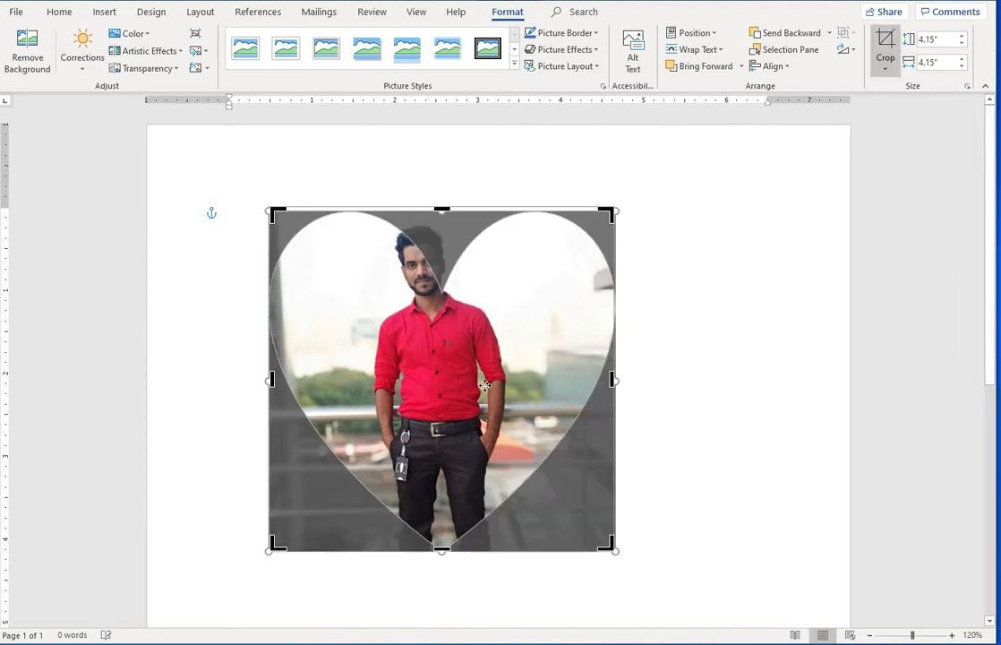
pyautogui.moveTo(507, 385); pyautogui.dragTo(468, 384)
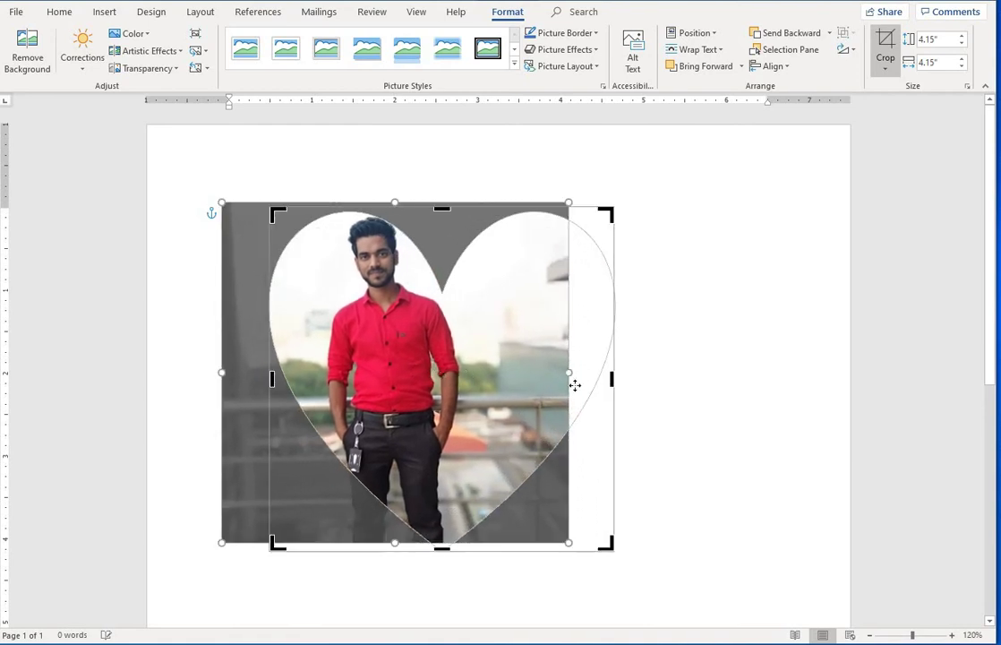
pyautogui.click(653, 396)
pyautogui.click(546, 400)
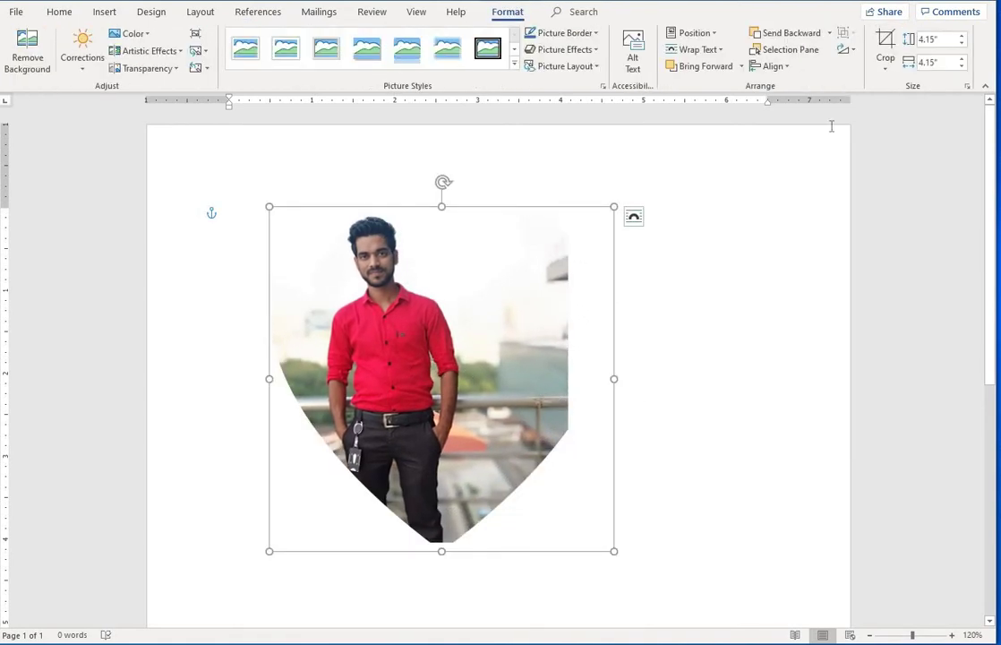
# Apply the Fill crop option to the heart picture and shift the photo slightly left inside the frame.
pyautogui.click(886, 71)
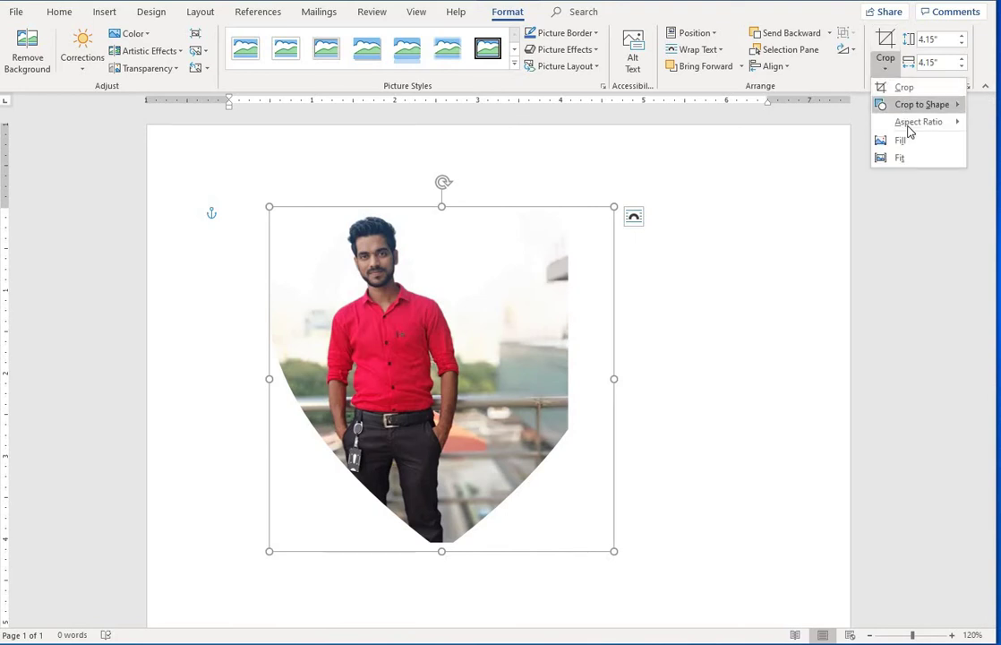
pyautogui.click(913, 142)
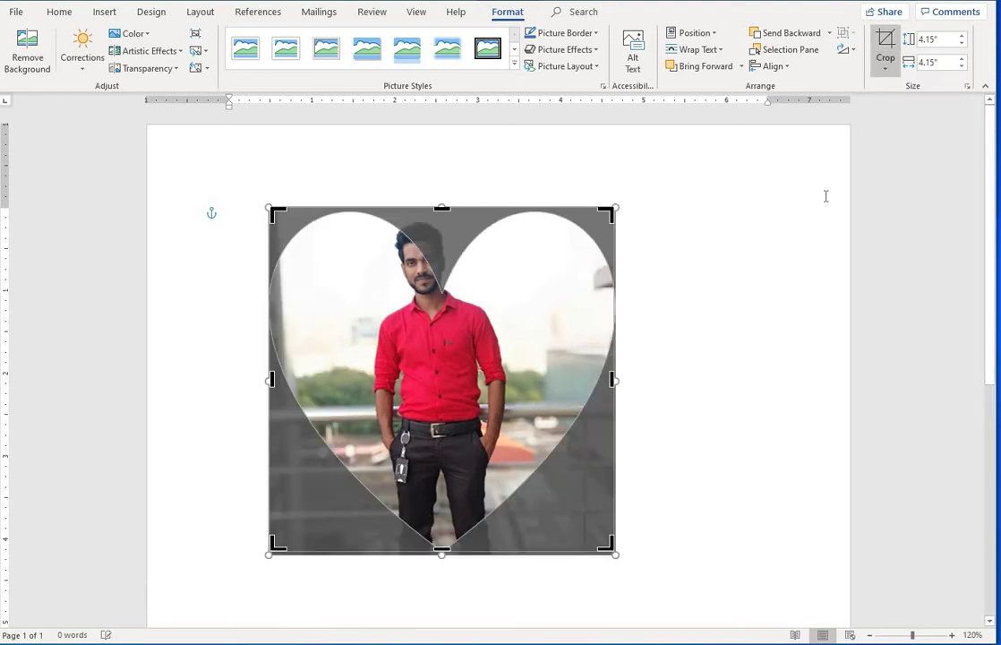
pyautogui.moveTo(527, 359); pyautogui.dragTo(517, 325)
pyautogui.click(818, 224)
pyautogui.click(514, 312)
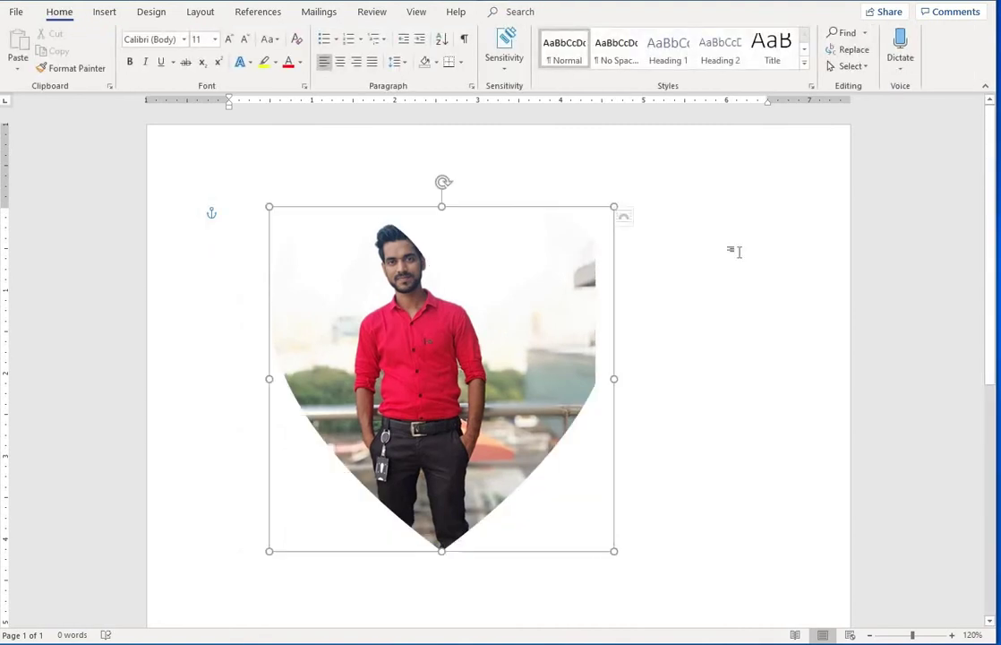
# Apply the Fit crop option to the heart picture and shift the photo up and left inside the frame.
pyautogui.click(886, 69)
pyautogui.click(894, 159)
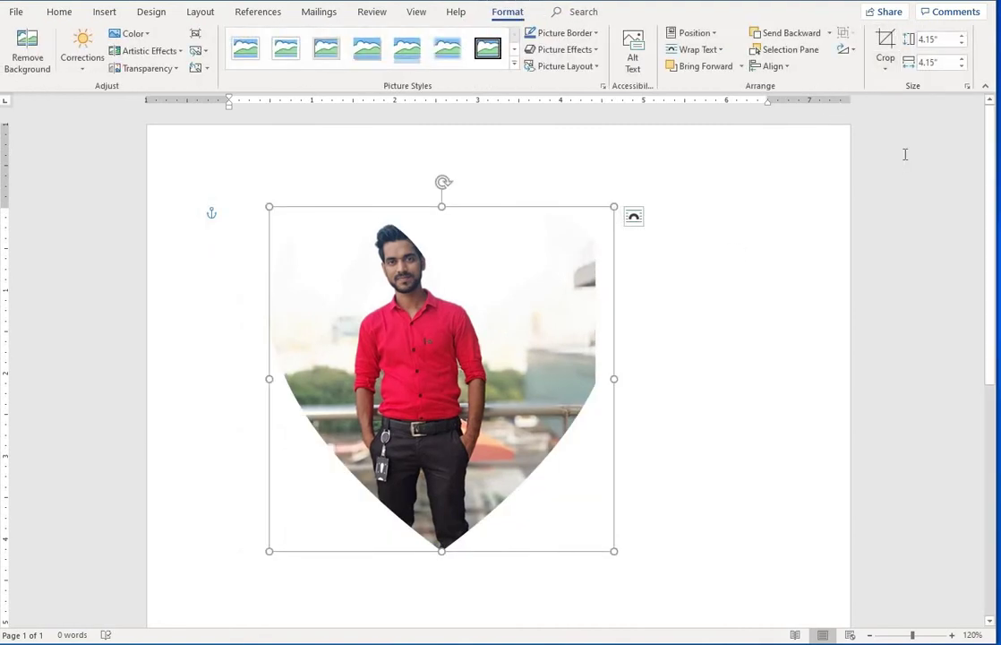
pyautogui.moveTo(503, 362); pyautogui.dragTo(471, 335)
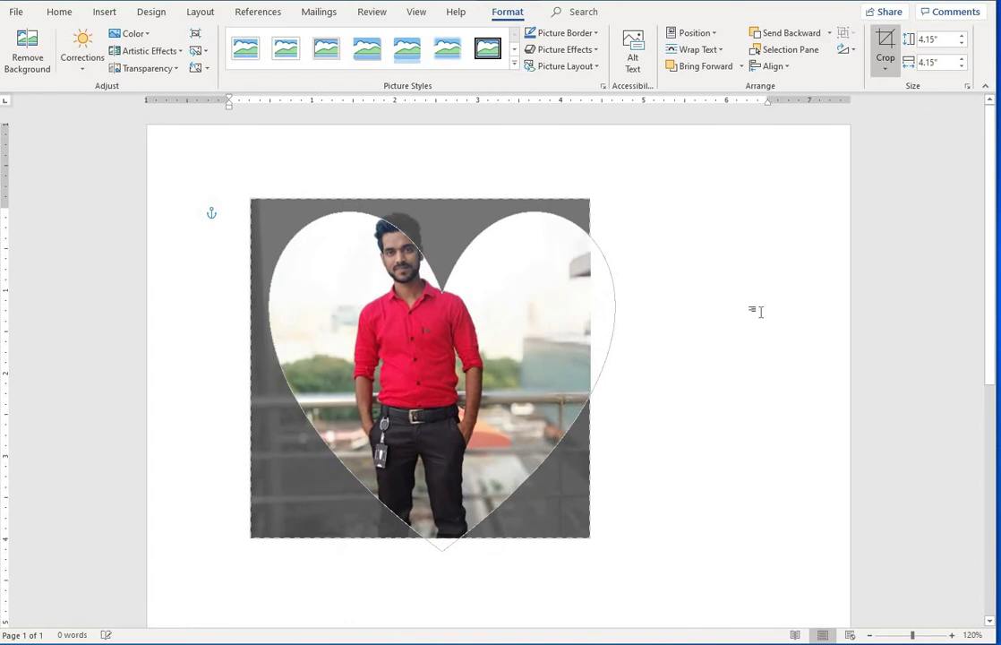
pyautogui.click(758, 311)
pyautogui.click(533, 356)
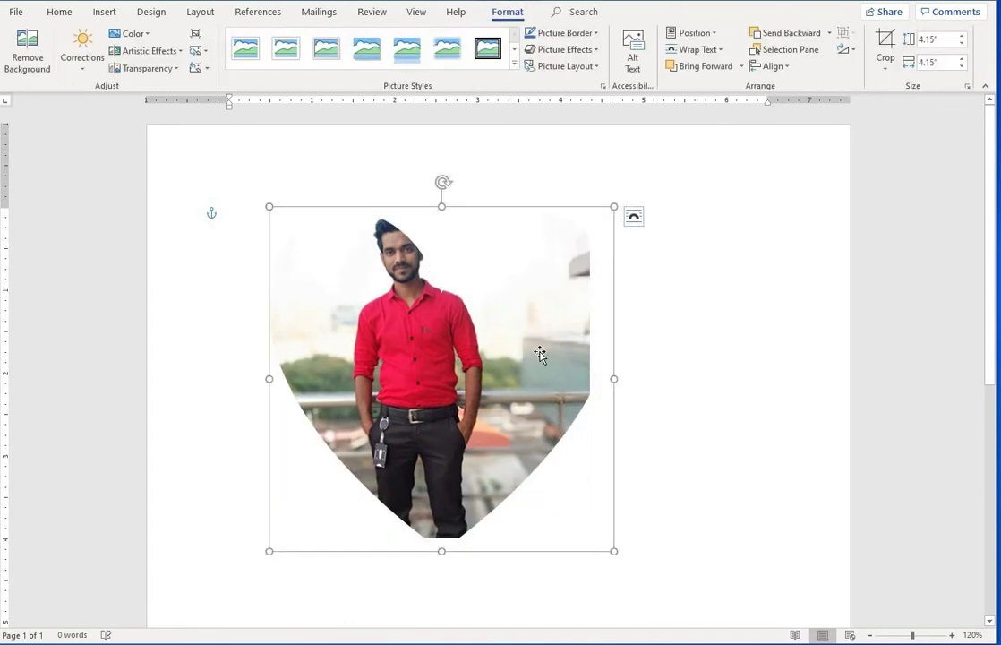
# Clear the heart shape from the photo with Reset Picture.
pyautogui.click(196, 67)
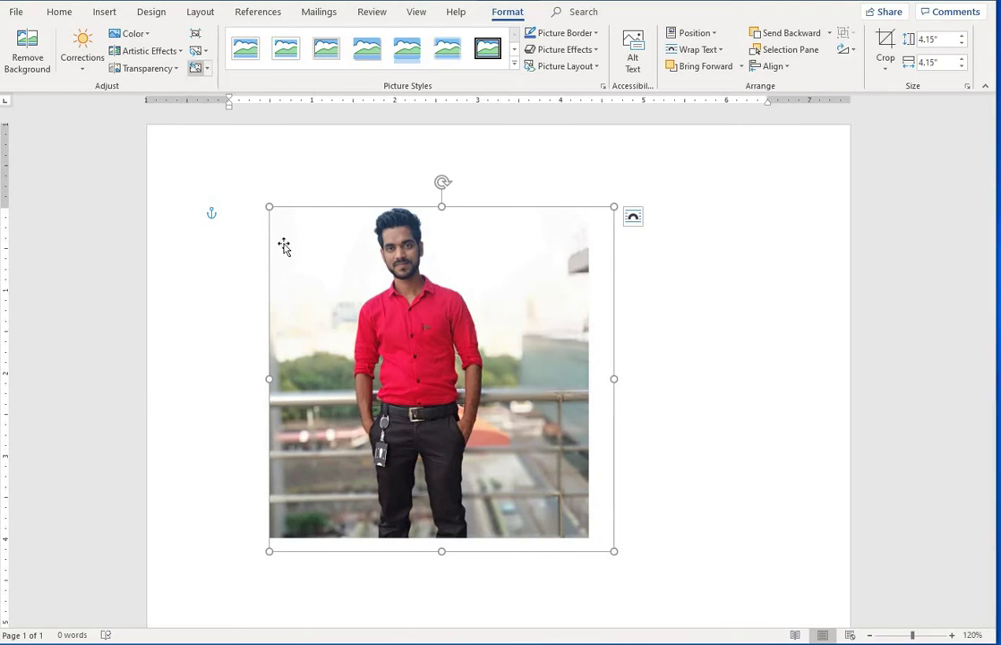
pyautogui.click(885, 69)
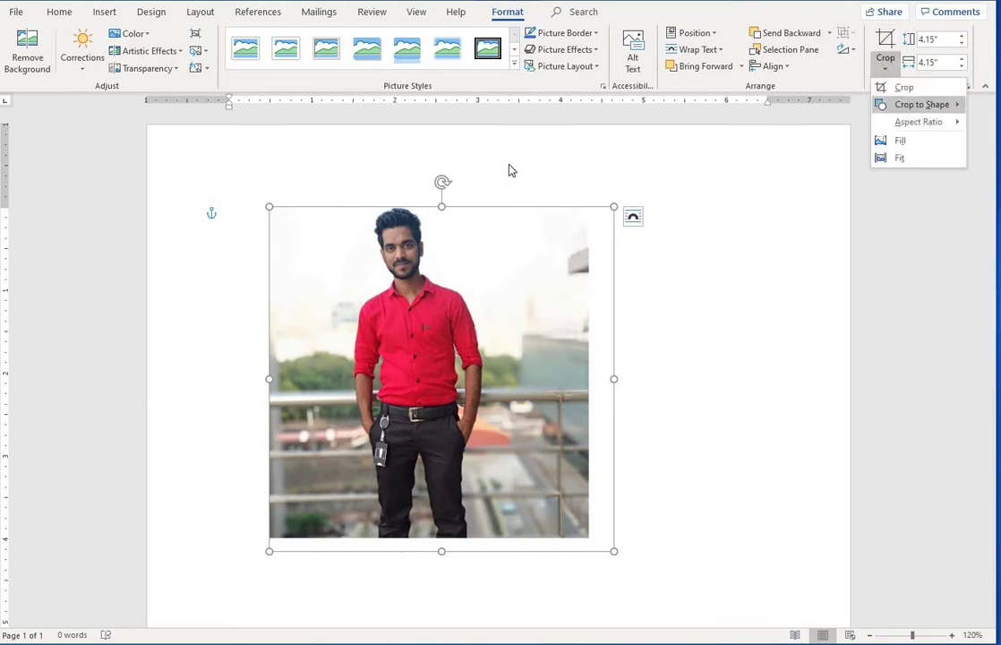
pyautogui.moveTo(911, 104)
pyautogui.click(400, 300)
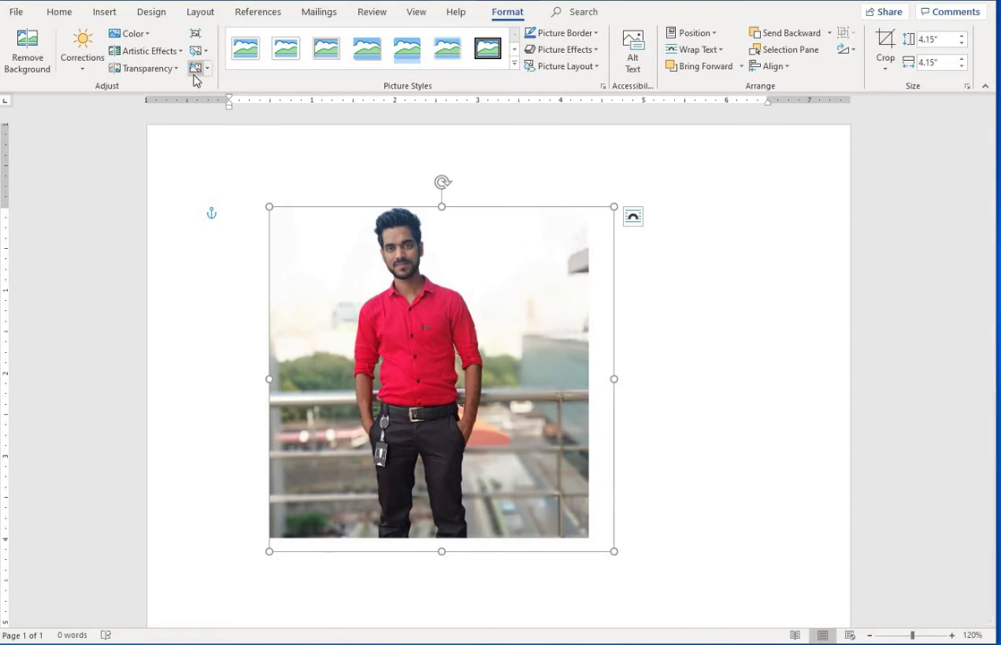
pyautogui.click(206, 76)
pyautogui.click(224, 86)
pyautogui.click(886, 64)
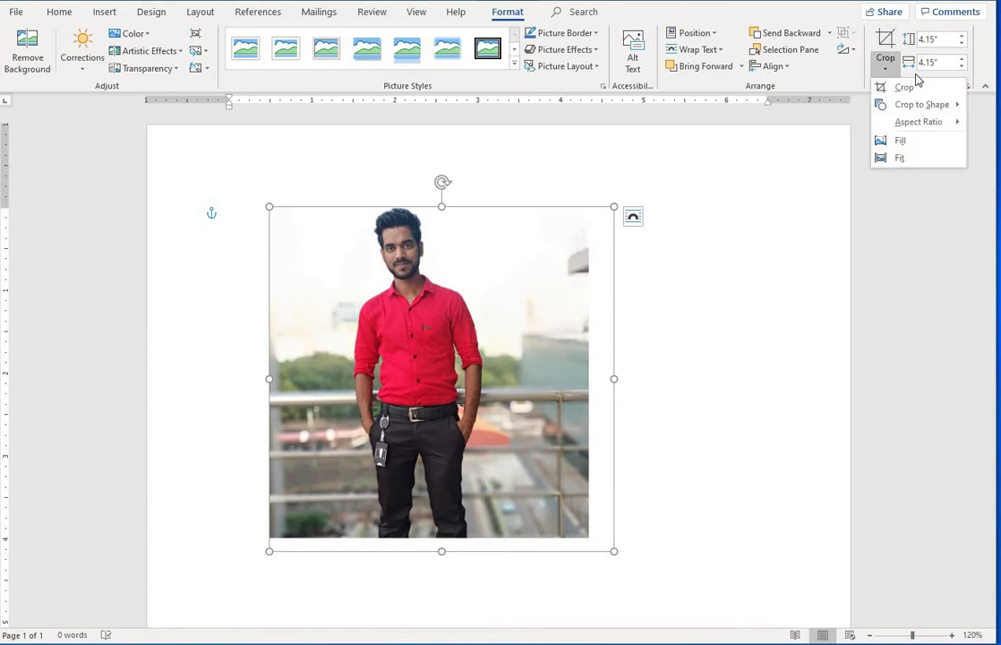
pyautogui.click(515, 263)
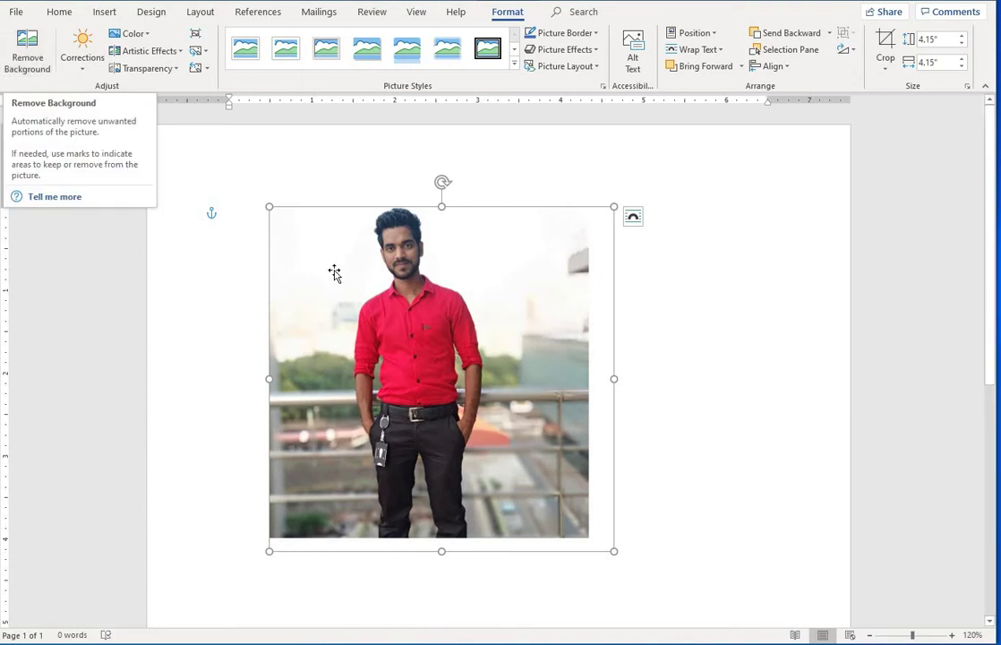
# Try automatic background removal on the photo, then reopen it and discard all background changes.
pyautogui.click(32, 54)
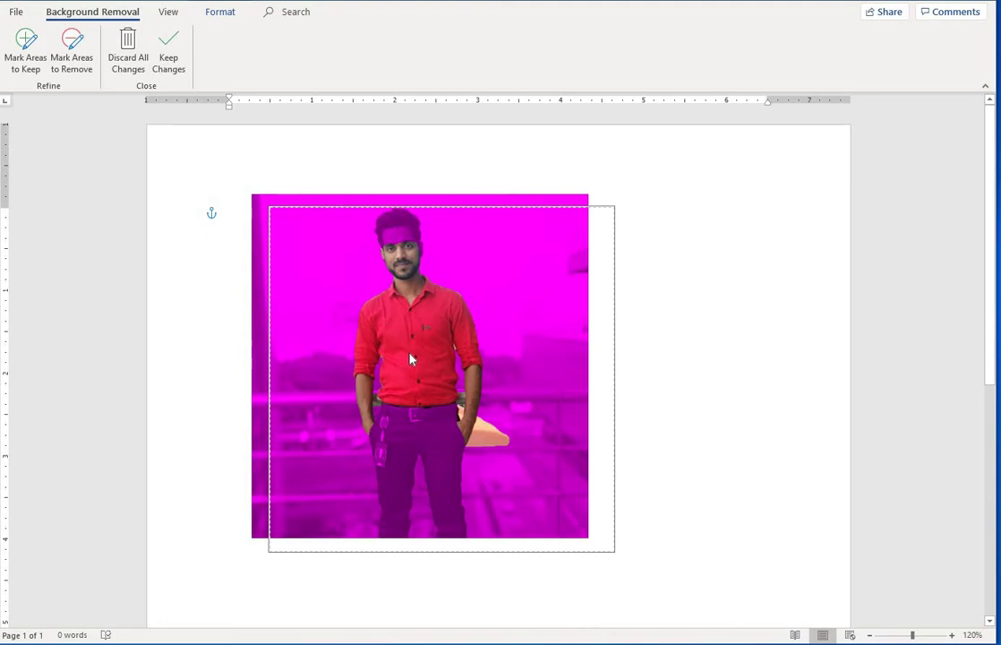
pyautogui.click(661, 341)
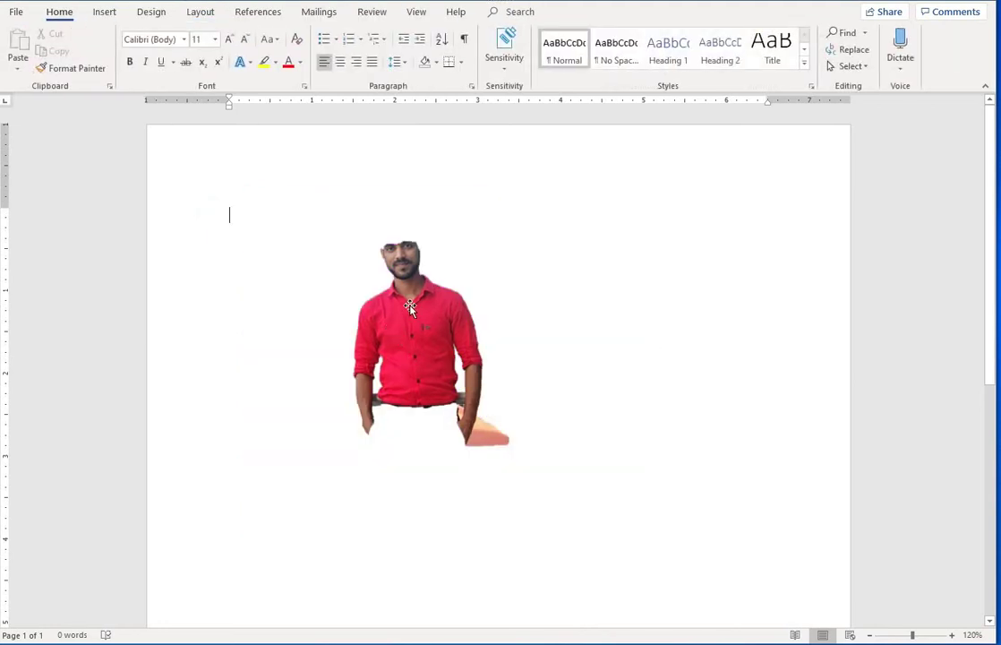
pyautogui.click(408, 329)
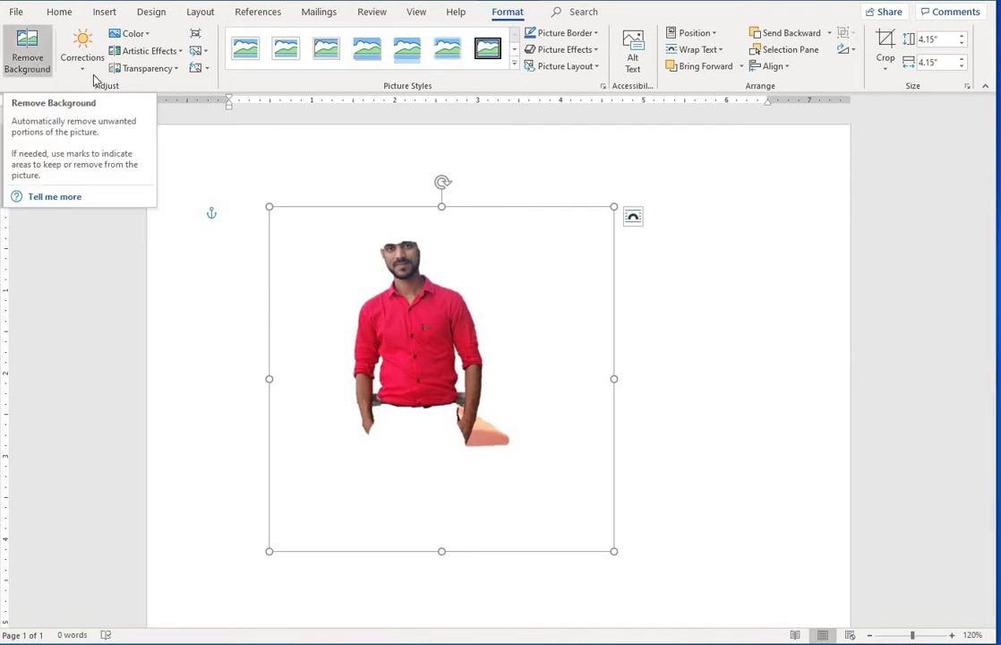
pyautogui.click(28, 59)
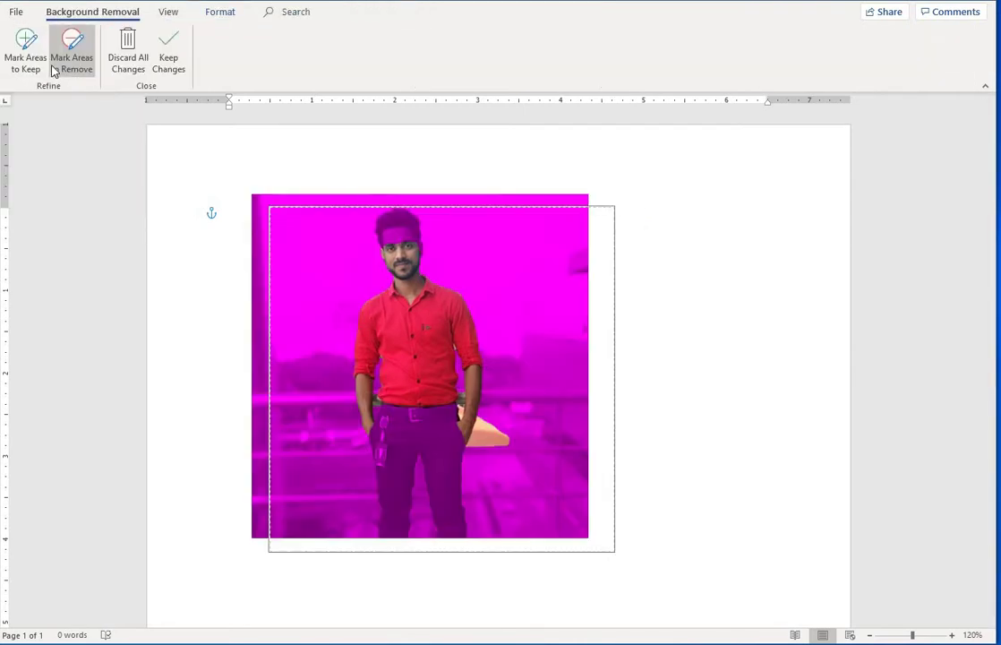
pyautogui.click(130, 62)
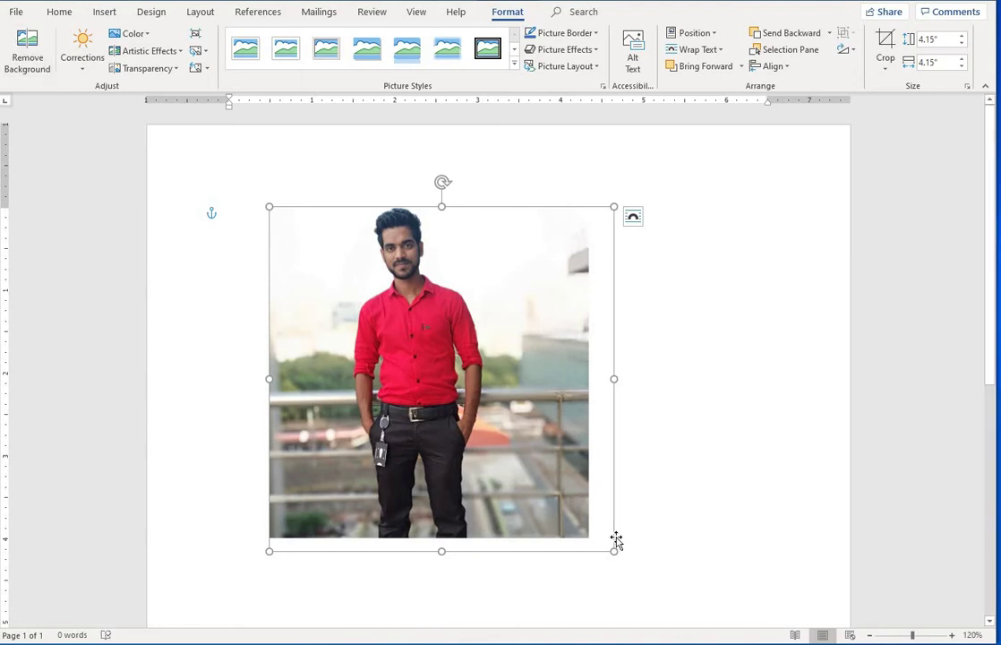
# Enlarge the photo to about 4.5 by 4.5 inches from its lower corner.
pyautogui.moveTo(614, 550); pyautogui.dragTo(642, 579)
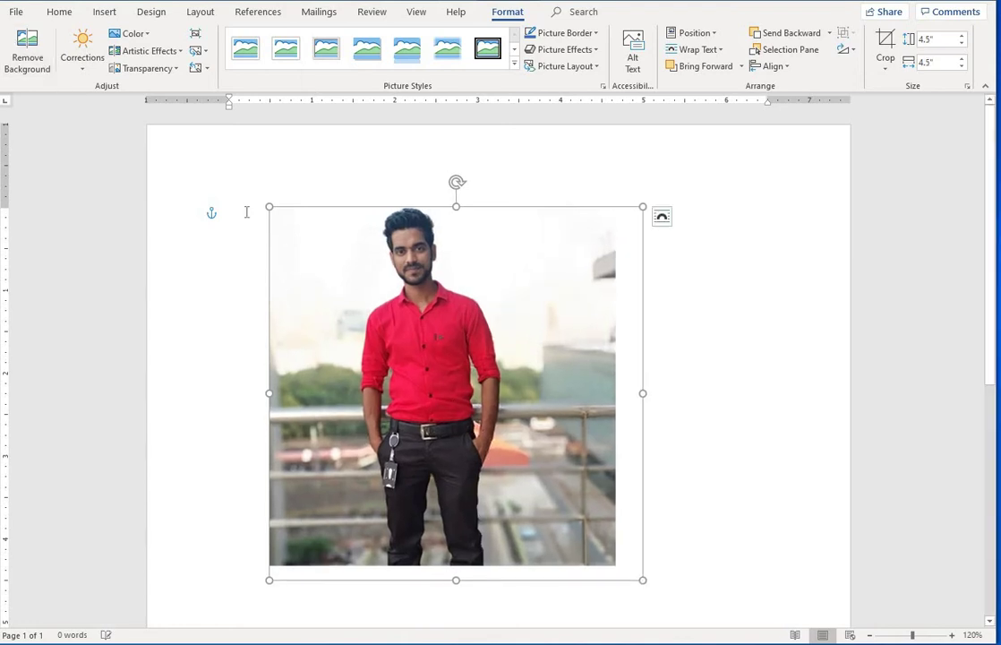
# Start background removal on the photo and mark the man's belt, trousers, badge and hair as areas to keep.
pyautogui.click(30, 66)
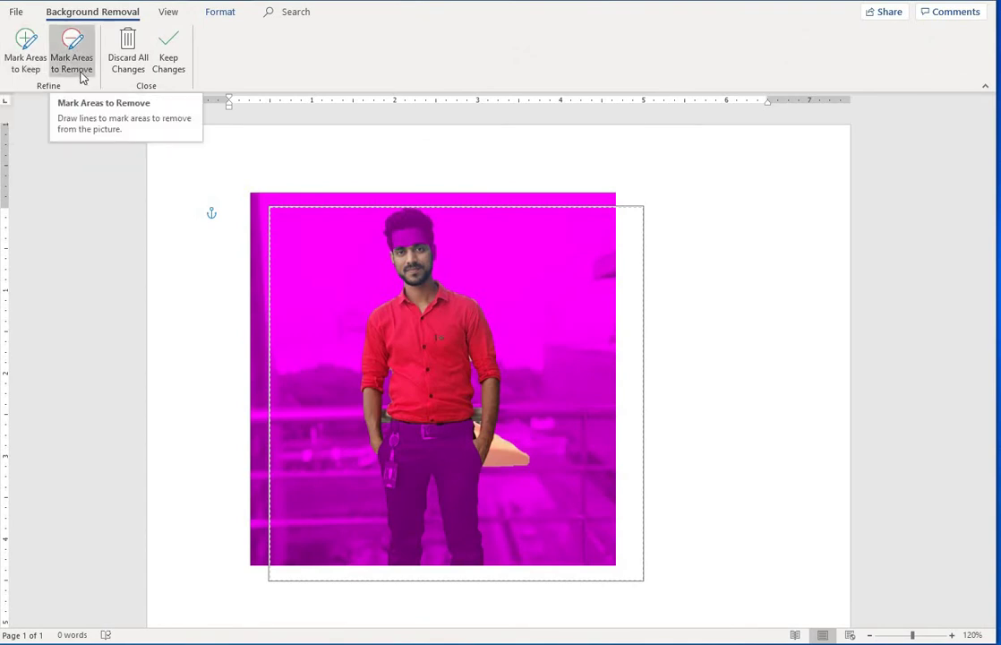
pyautogui.click(24, 55)
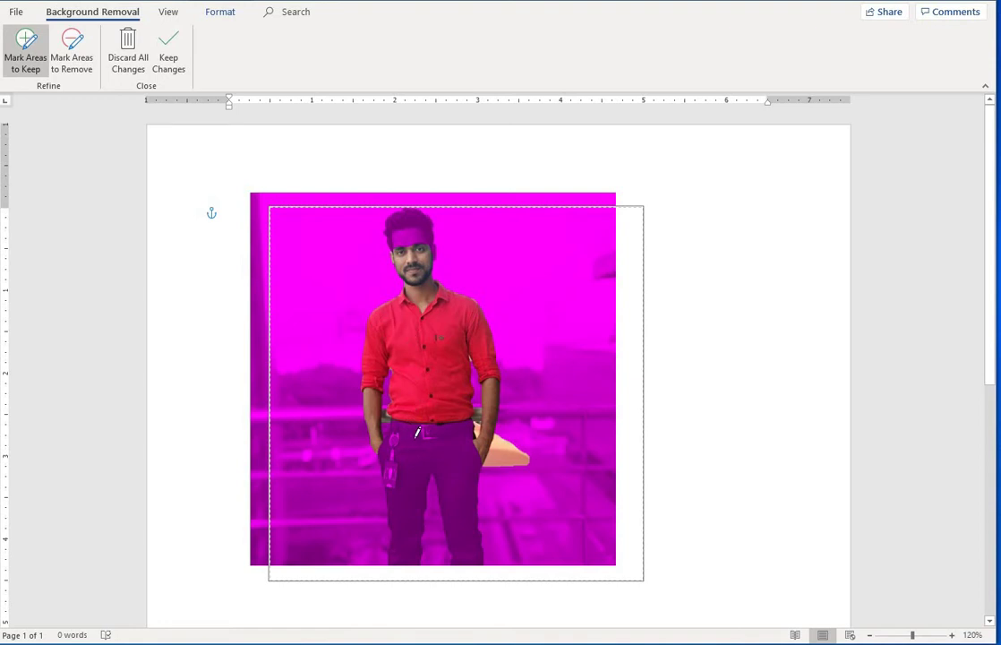
pyautogui.moveTo(412, 413); pyautogui.dragTo(412, 470)
pyautogui.moveTo(441, 410)
pyautogui.mouseDown()
pyautogui.moveTo(463, 511)
pyautogui.moveTo(417, 554)
pyautogui.mouseUp()
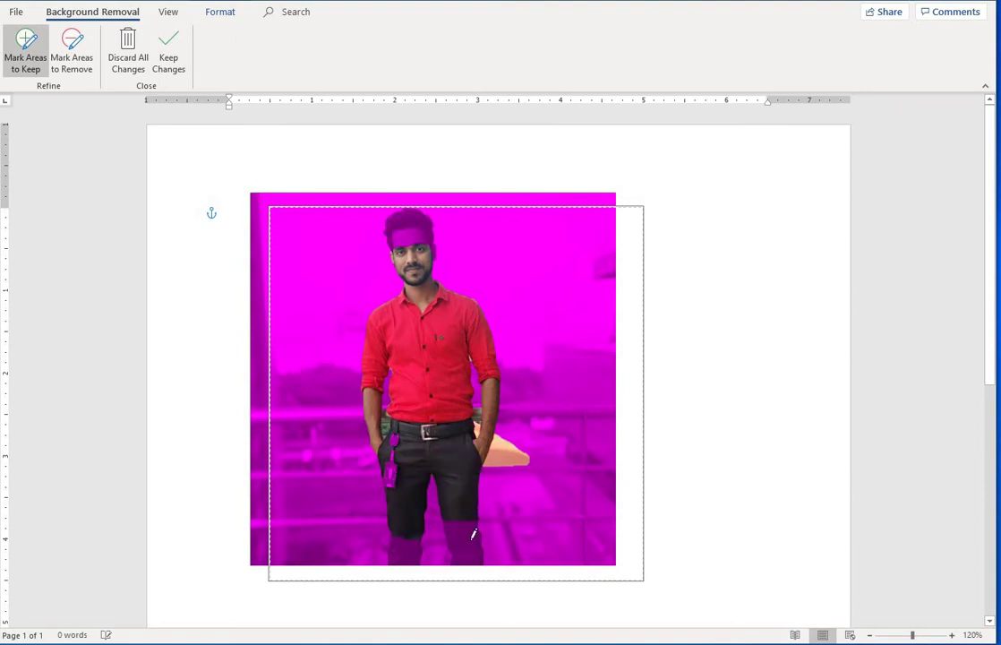
pyautogui.moveTo(458, 521); pyautogui.dragTo(472, 548)
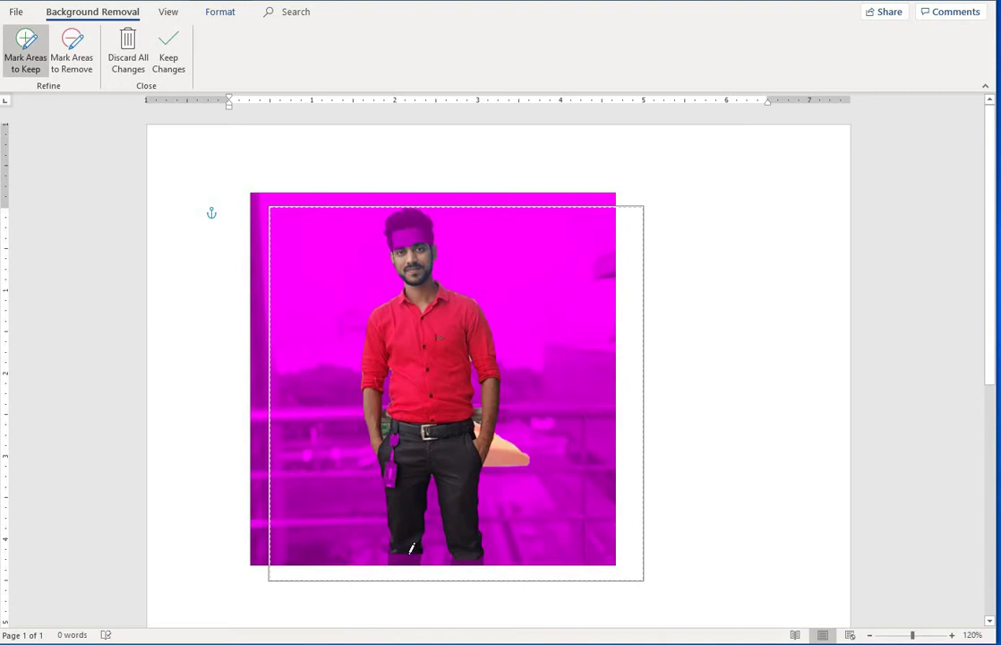
pyautogui.moveTo(411, 549)
pyautogui.mouseDown()
pyautogui.moveTo(472, 561)
pyautogui.moveTo(485, 537)
pyautogui.moveTo(487, 407)
pyautogui.mouseUp()
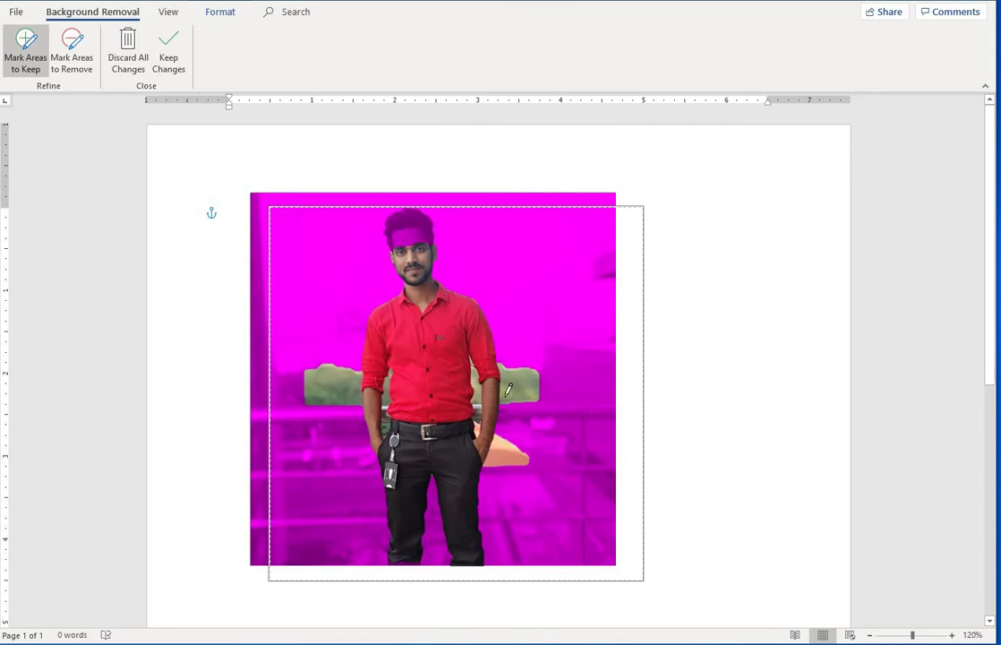
pyautogui.moveTo(394, 233)
pyautogui.mouseDown()
pyautogui.moveTo(420, 224)
pyautogui.moveTo(395, 221)
pyautogui.moveTo(414, 219)
pyautogui.mouseUp()
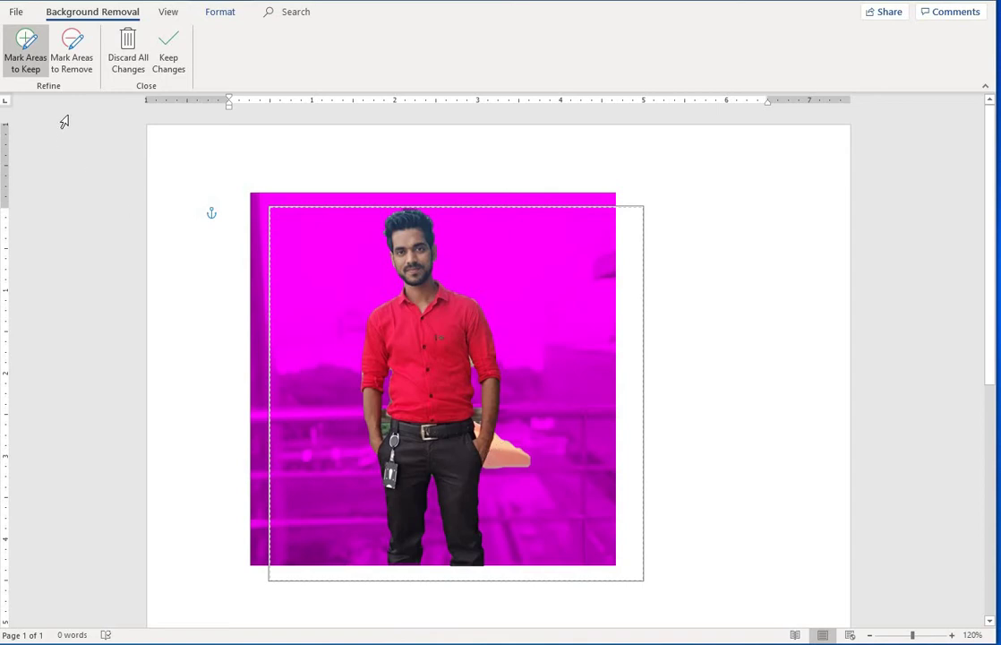
# Mark the leftover background patches beside the waist for removal, restore the arms as kept areas, and apply the background removal.
pyautogui.click(74, 68)
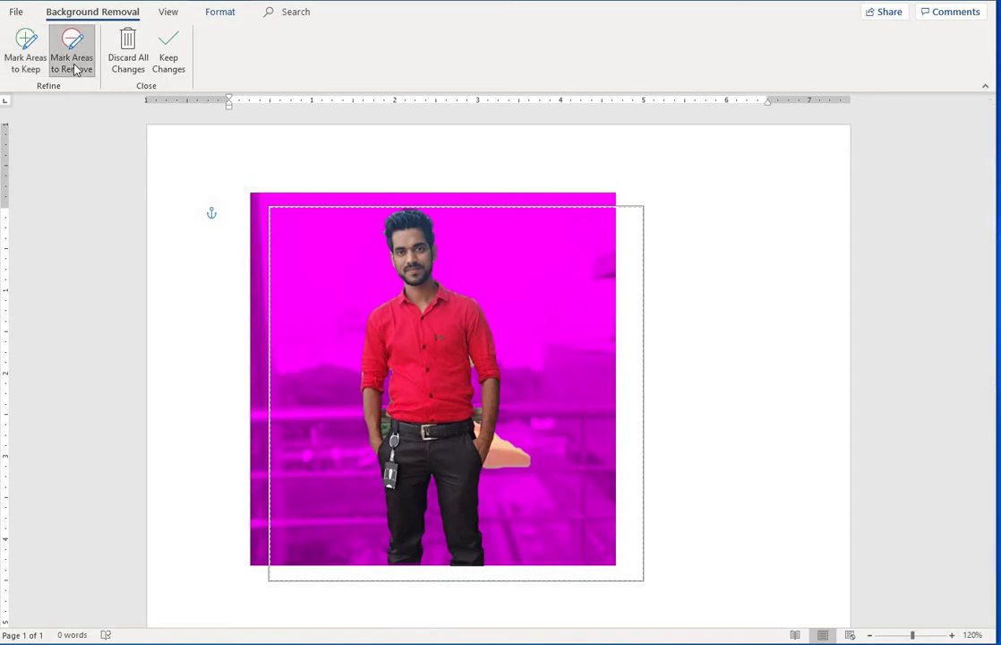
pyautogui.click(515, 460)
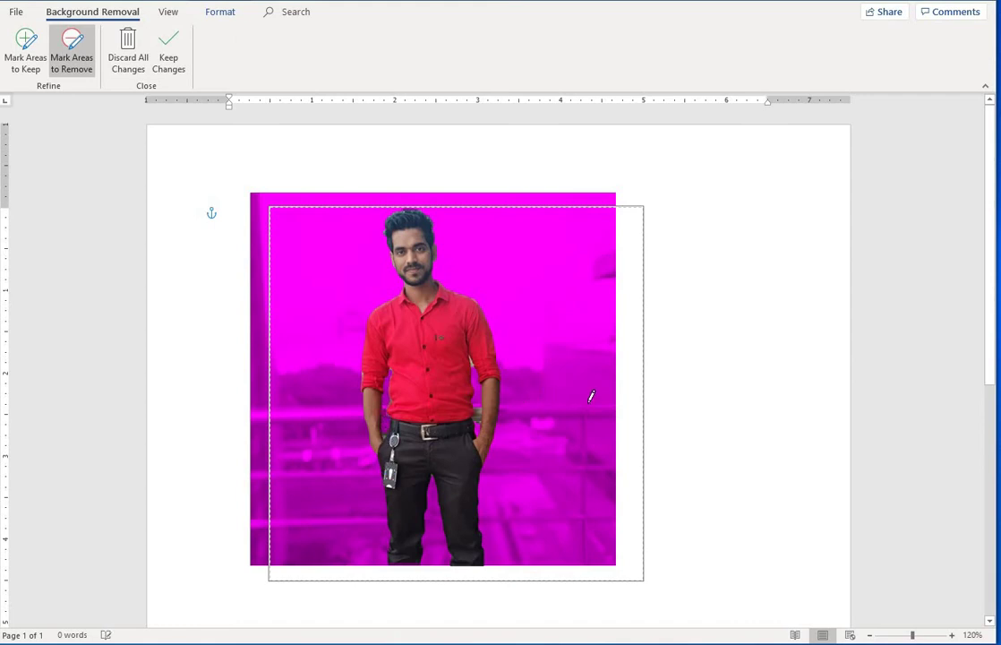
pyautogui.click(480, 418)
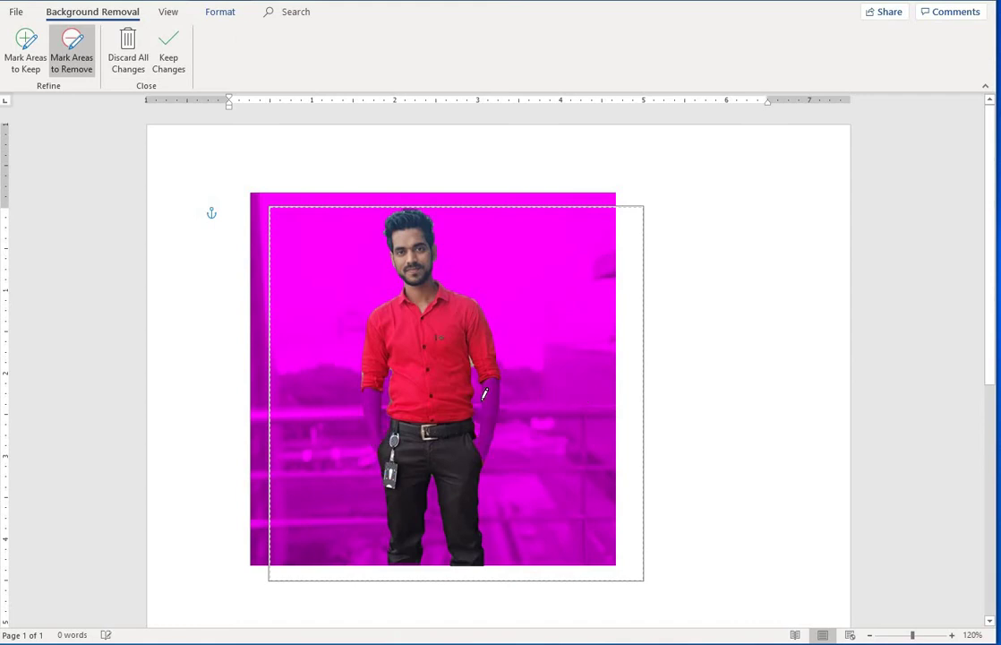
pyautogui.click(25, 52)
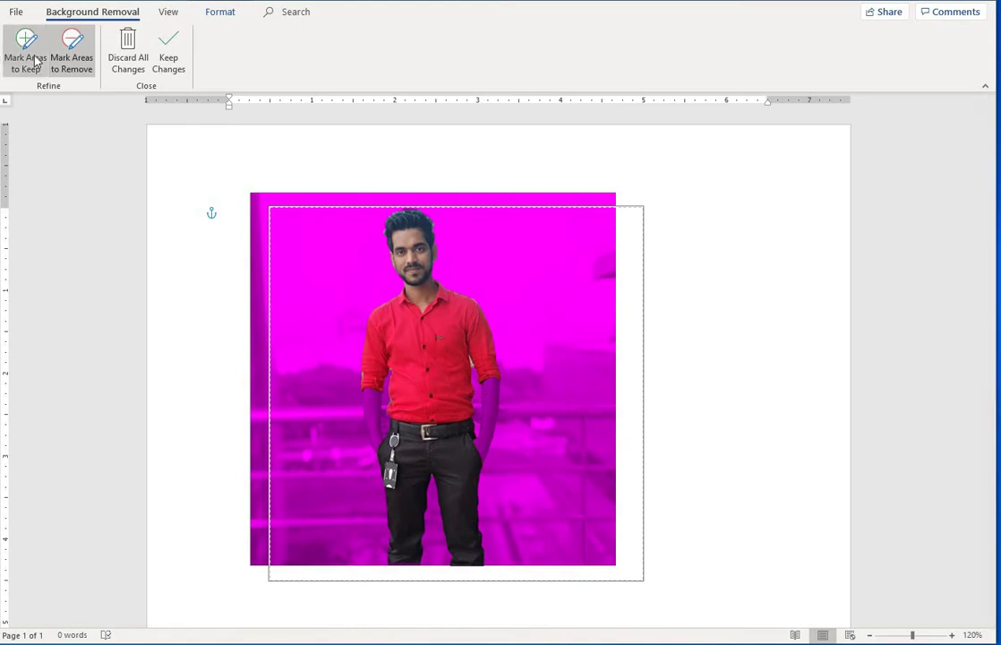
pyautogui.click(376, 405)
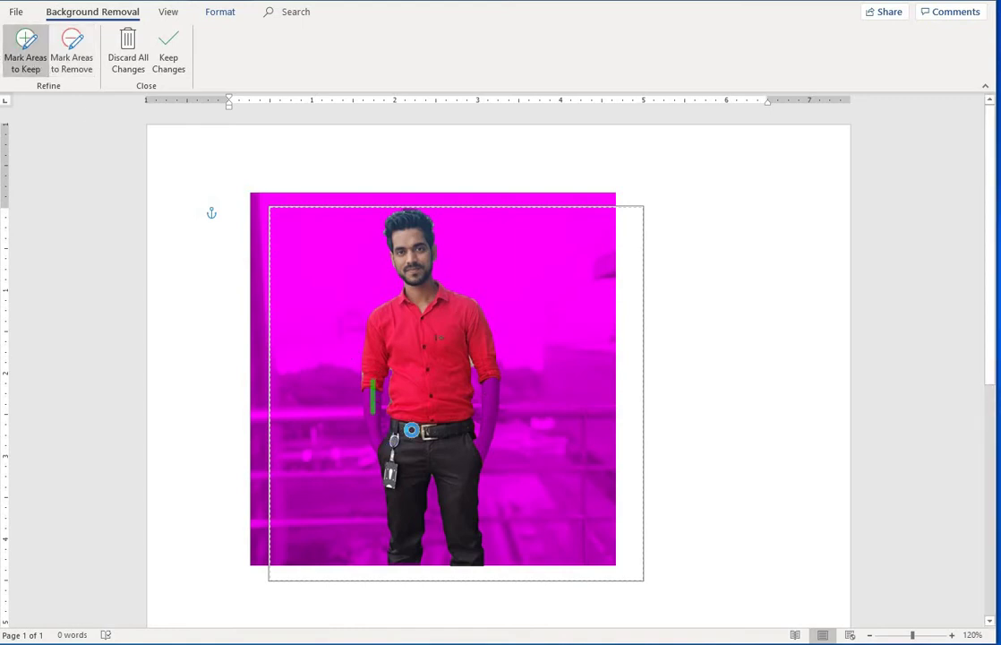
pyautogui.click(724, 391)
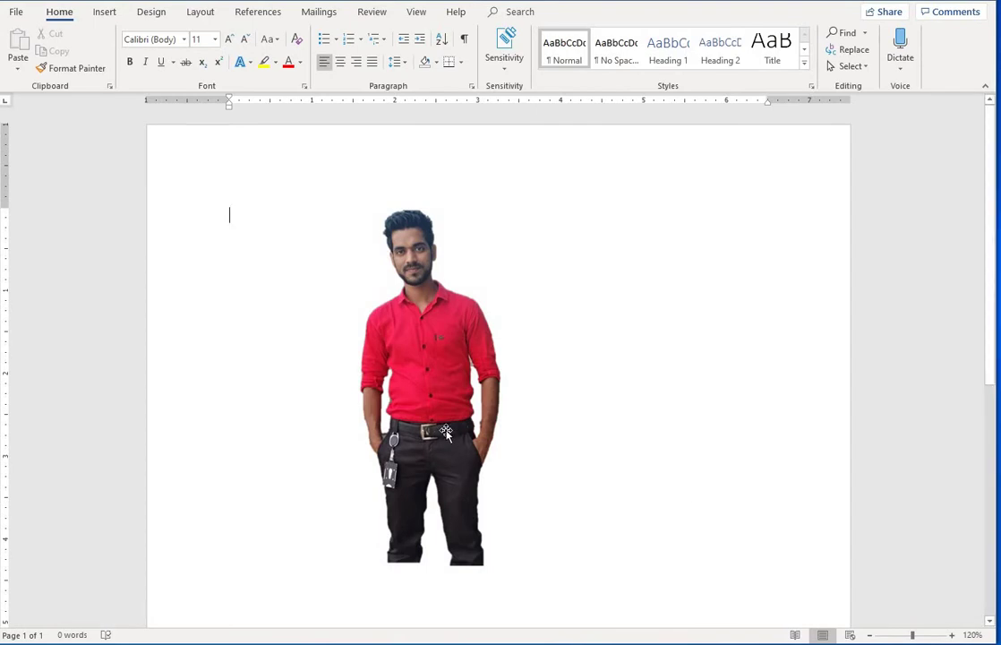
# Reopen background removal on the cut-out photo and discard all its changes.
pyautogui.click(388, 377)
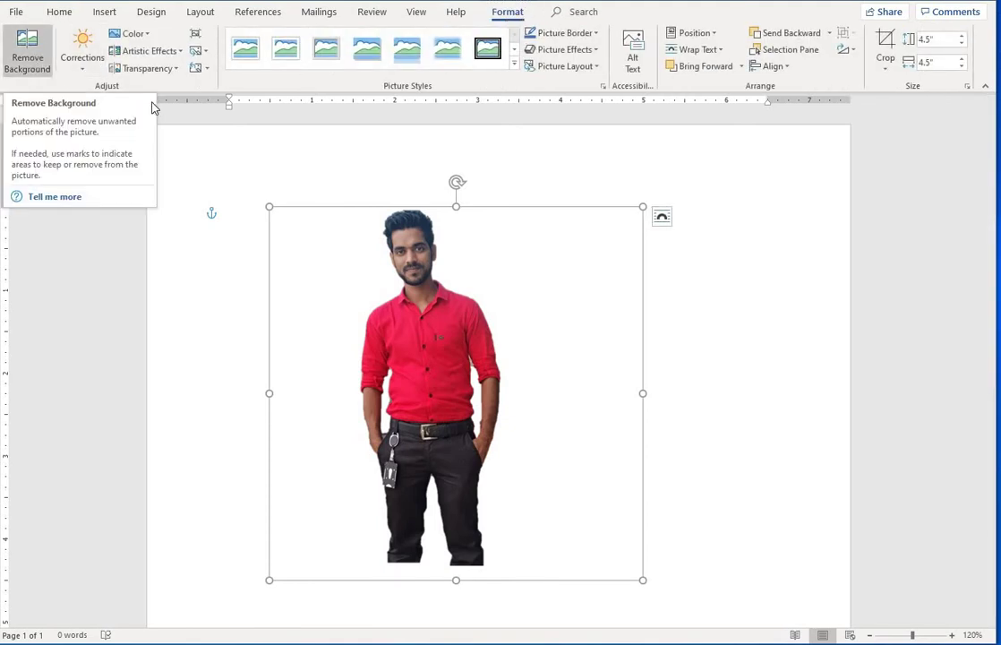
pyautogui.click(28, 60)
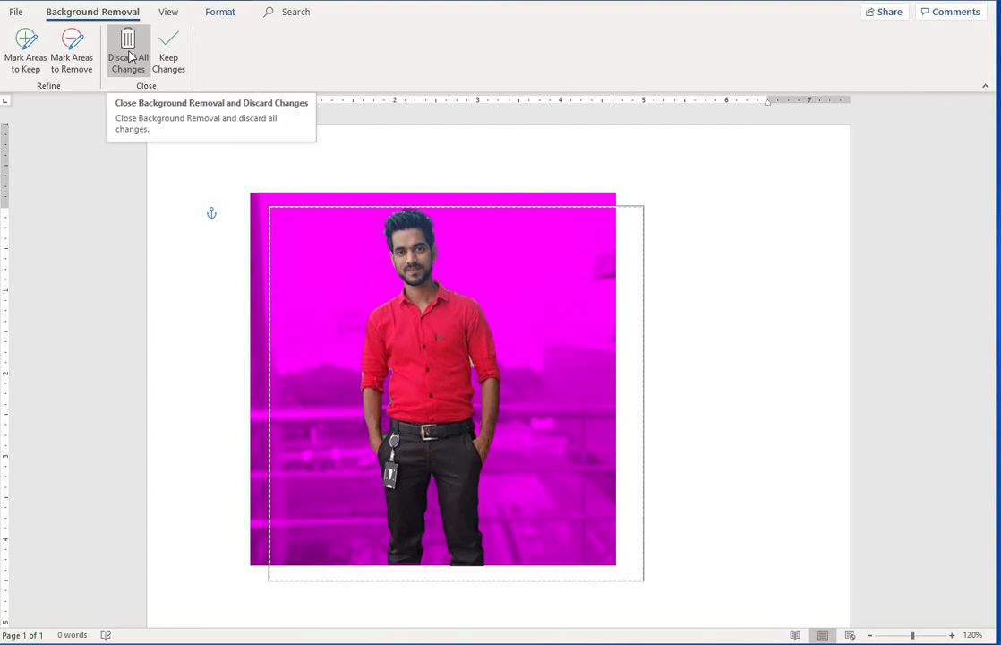
pyautogui.click(130, 57)
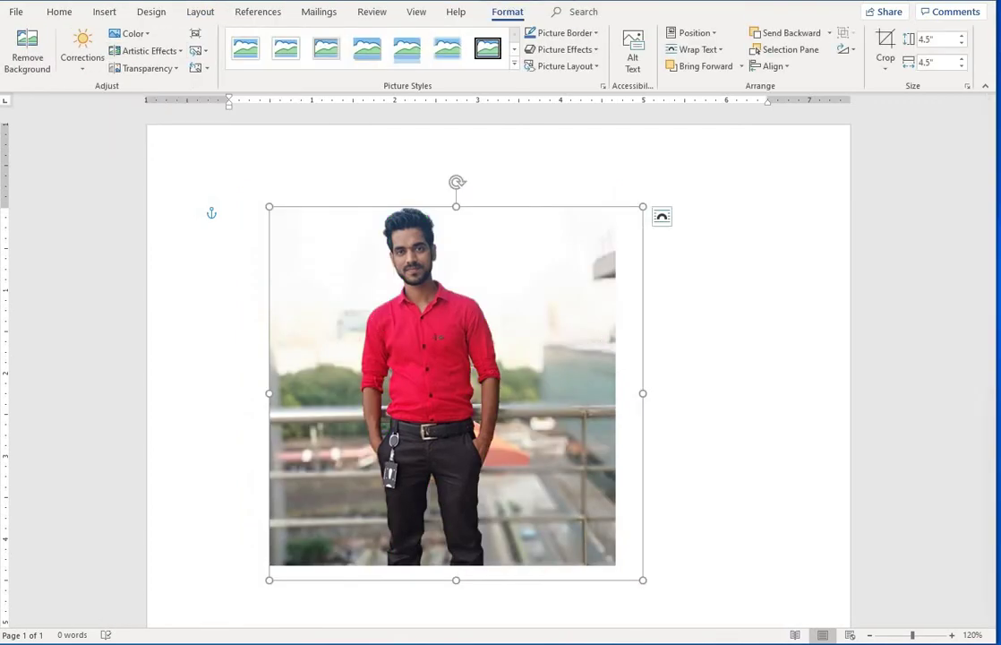
# Preview the Corrections, Color and Artistic Effects presets on the photo without applying any.
pyautogui.click(83, 71)
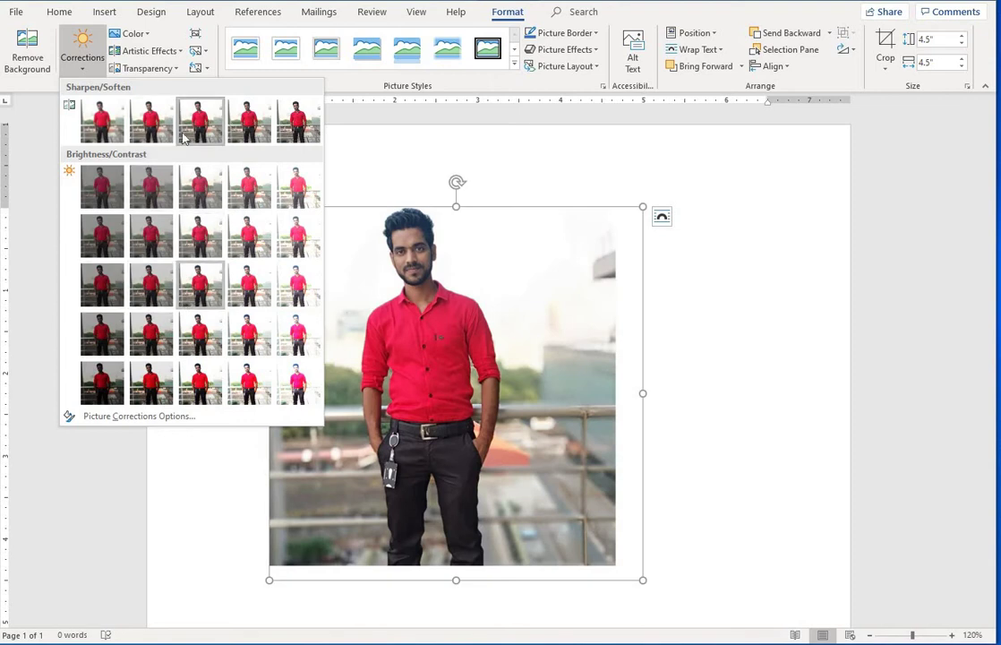
pyautogui.click(133, 34)
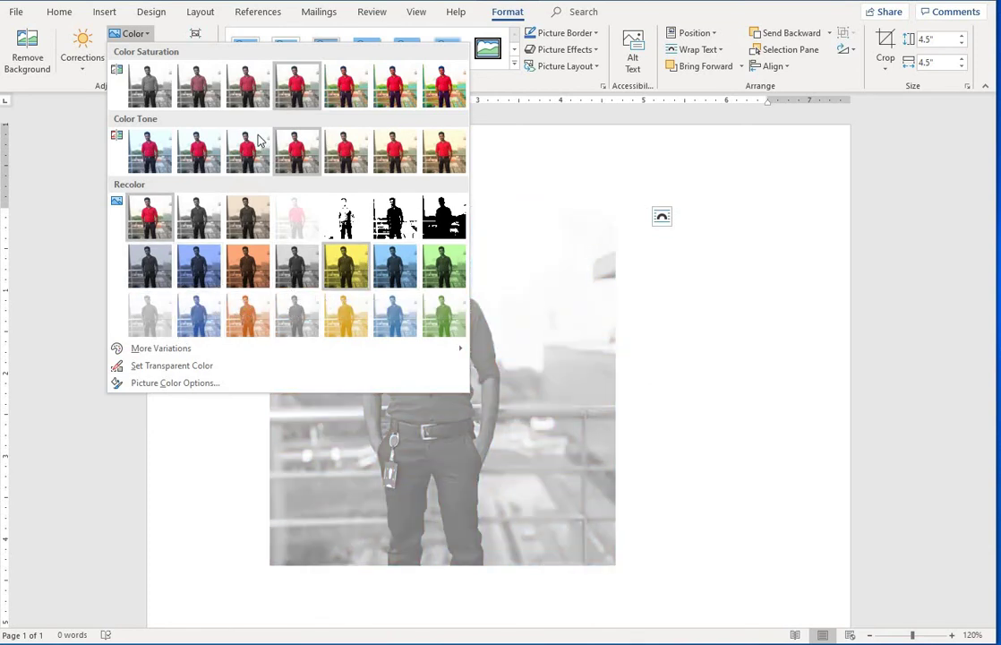
pyautogui.click(58, 131)
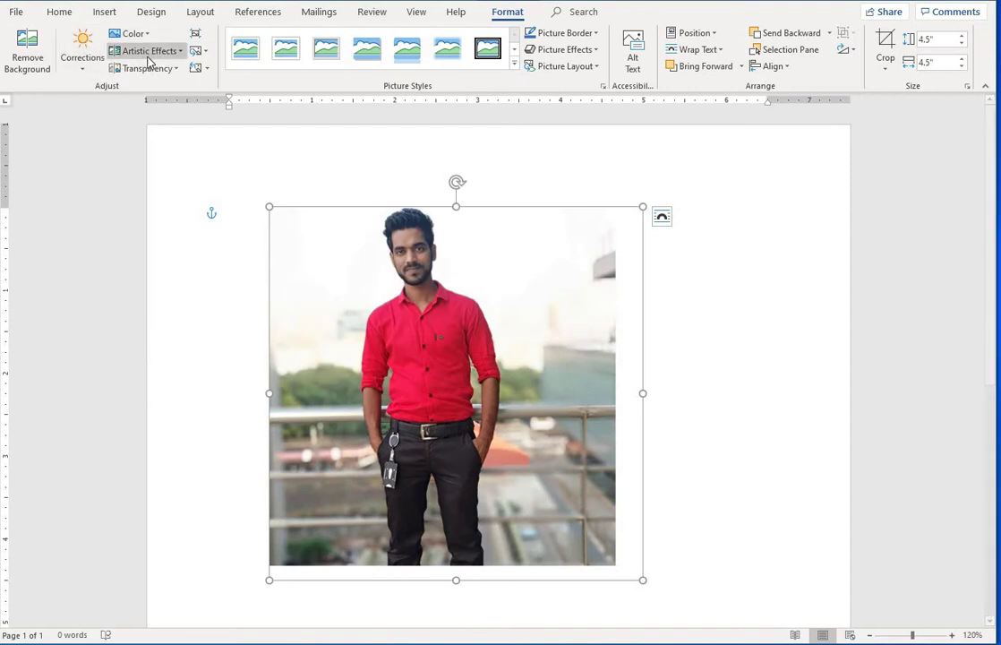
pyautogui.click(173, 54)
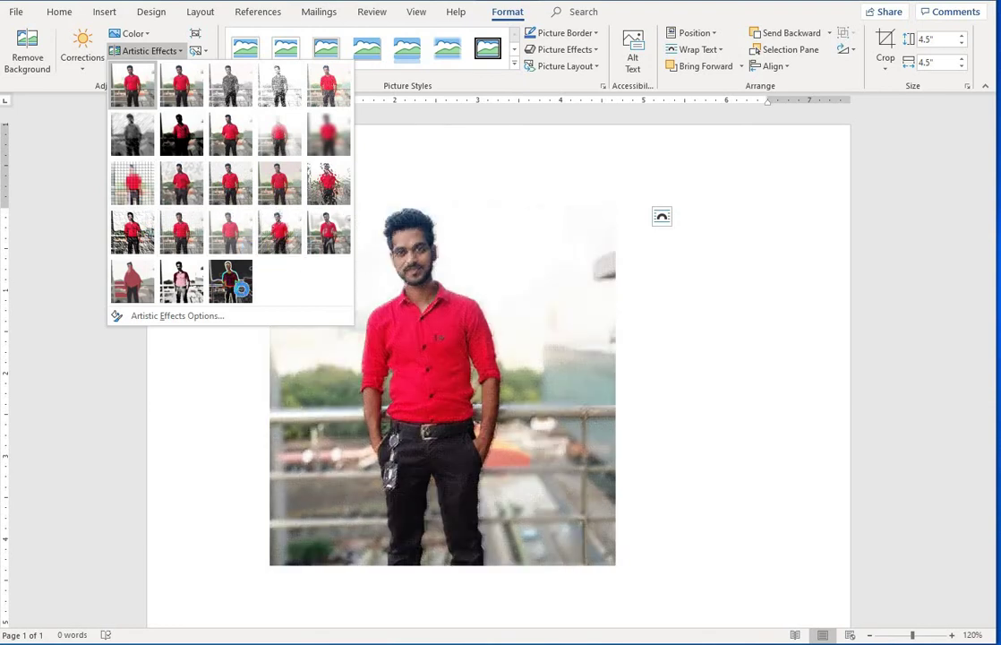
pyautogui.press('Escape')
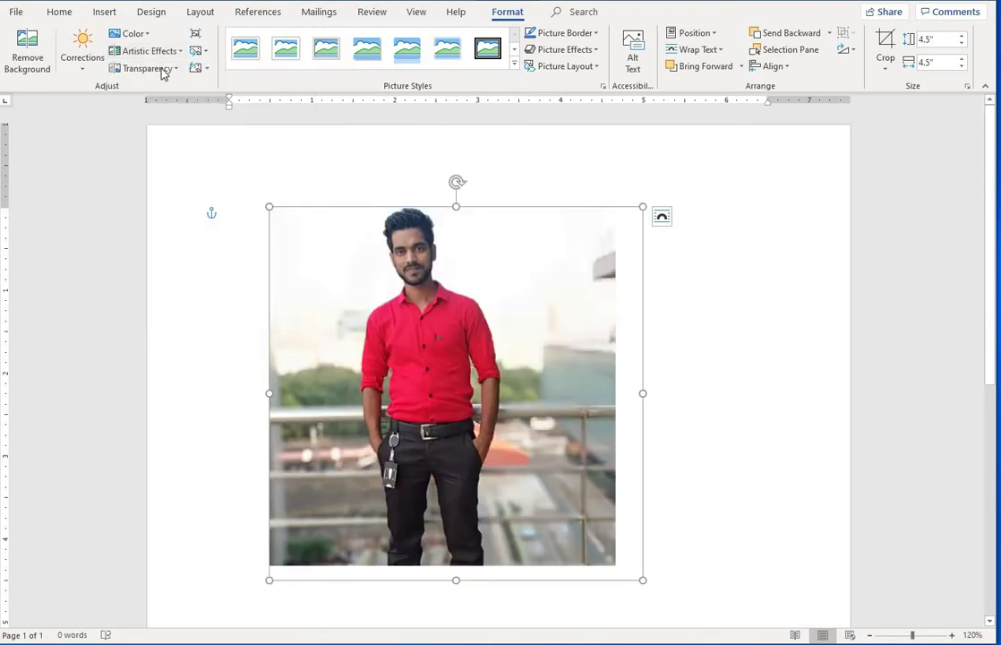
# Apply a subtle texture artistic effect and a blue recolor to the photo, and clear both with Reset Picture.
pyautogui.click(156, 51)
pyautogui.click(168, 254)
pyautogui.click(325, 320)
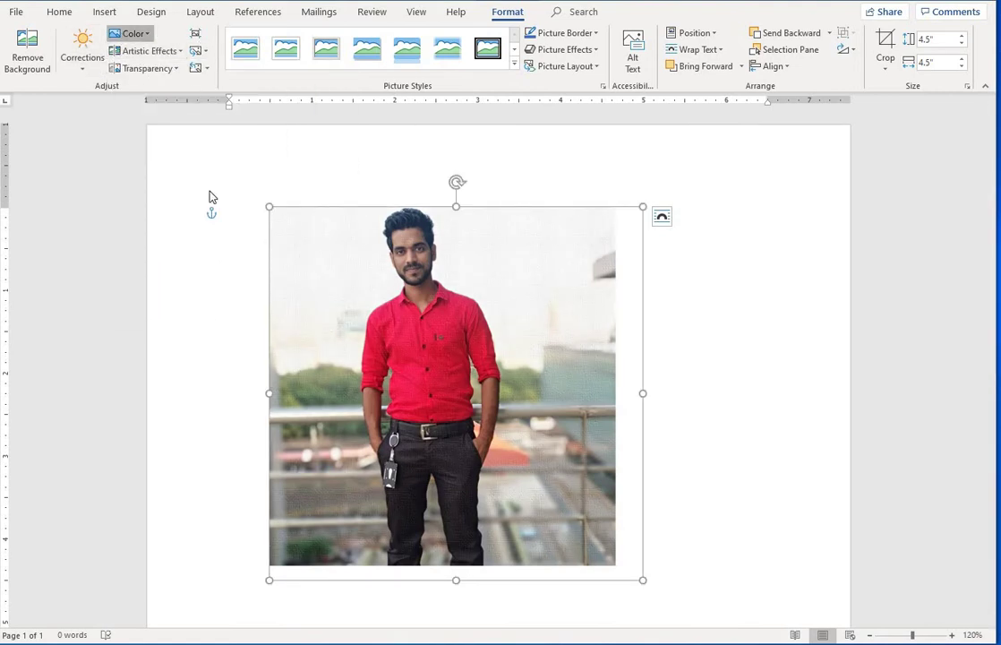
pyautogui.click(133, 33)
pyautogui.click(333, 229)
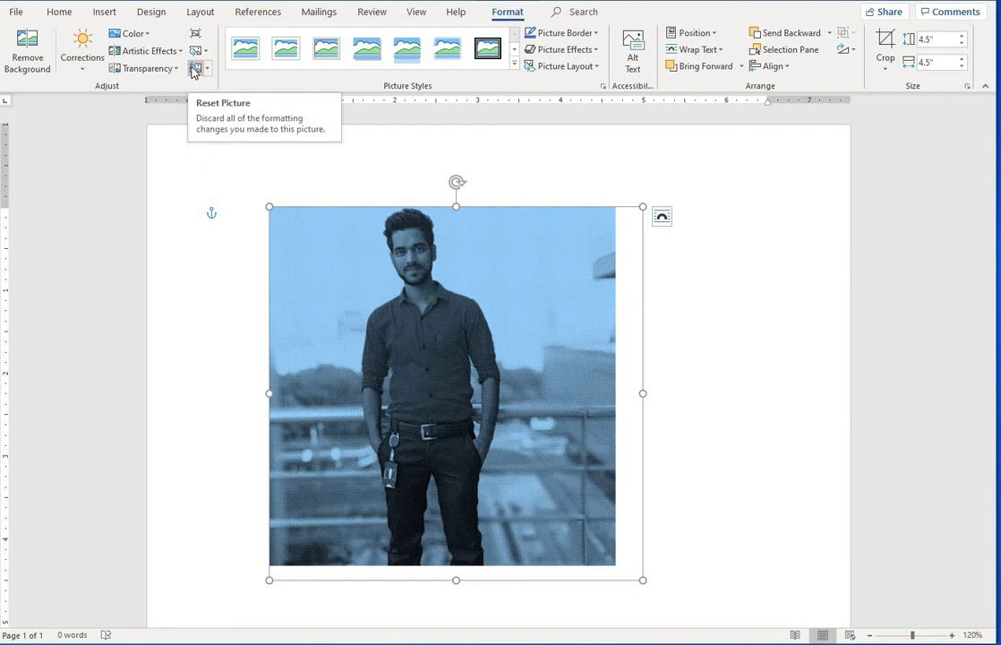
pyautogui.click(194, 70)
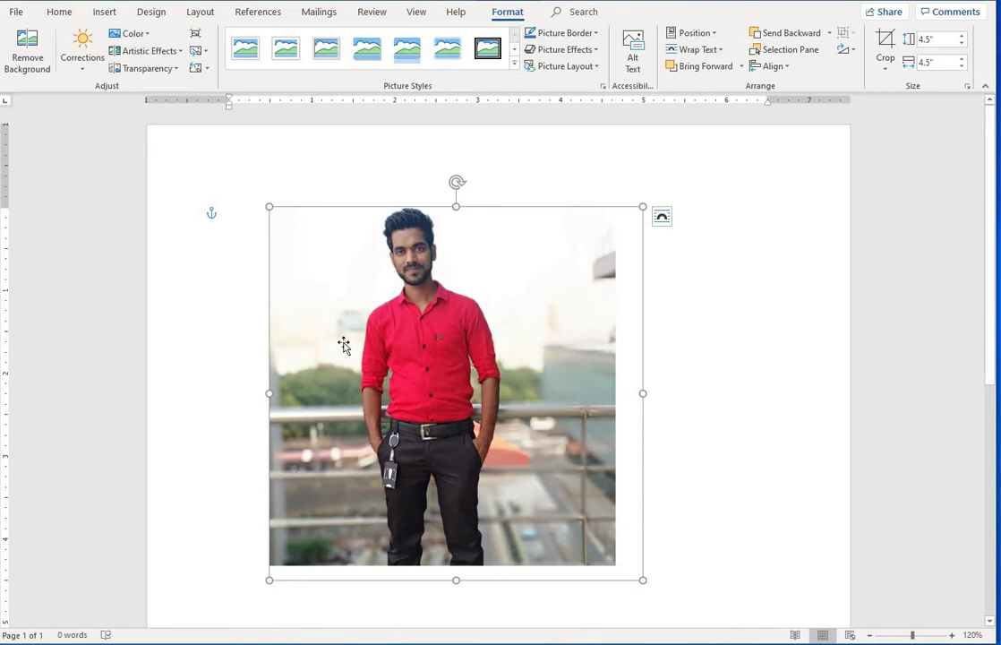
# Preview the picture transparency presets on the photo, including 80%, without applying one.
pyautogui.click(157, 69)
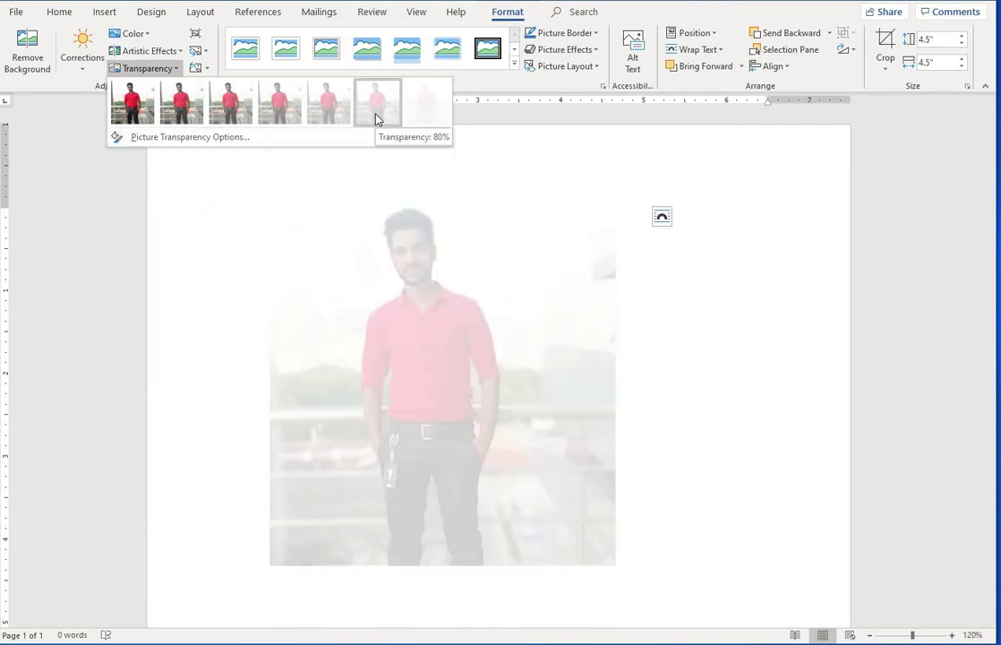
pyautogui.click(759, 275)
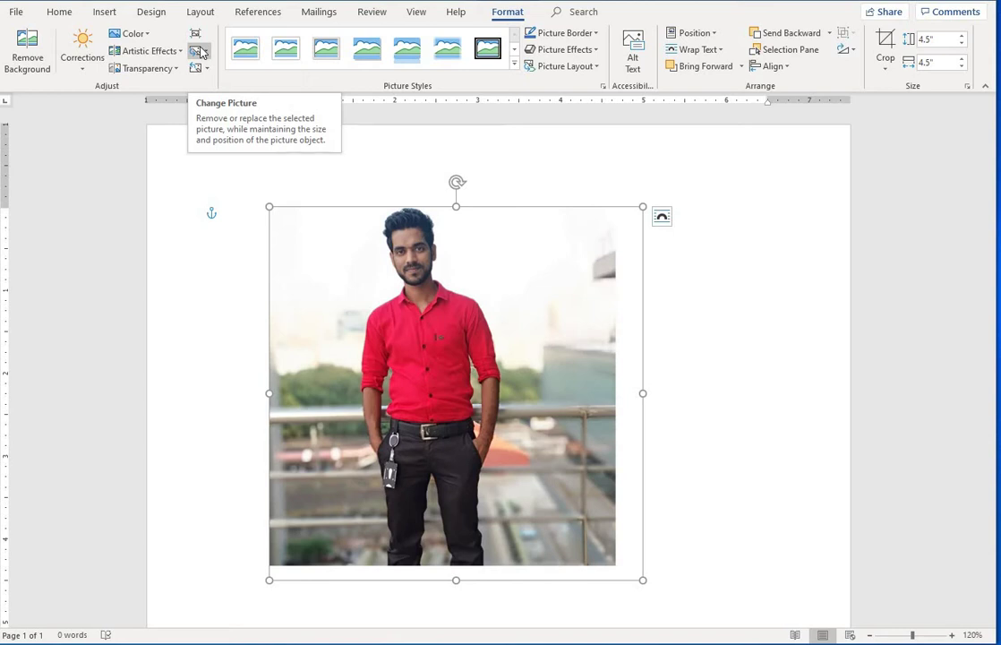
pyautogui.click(104, 12)
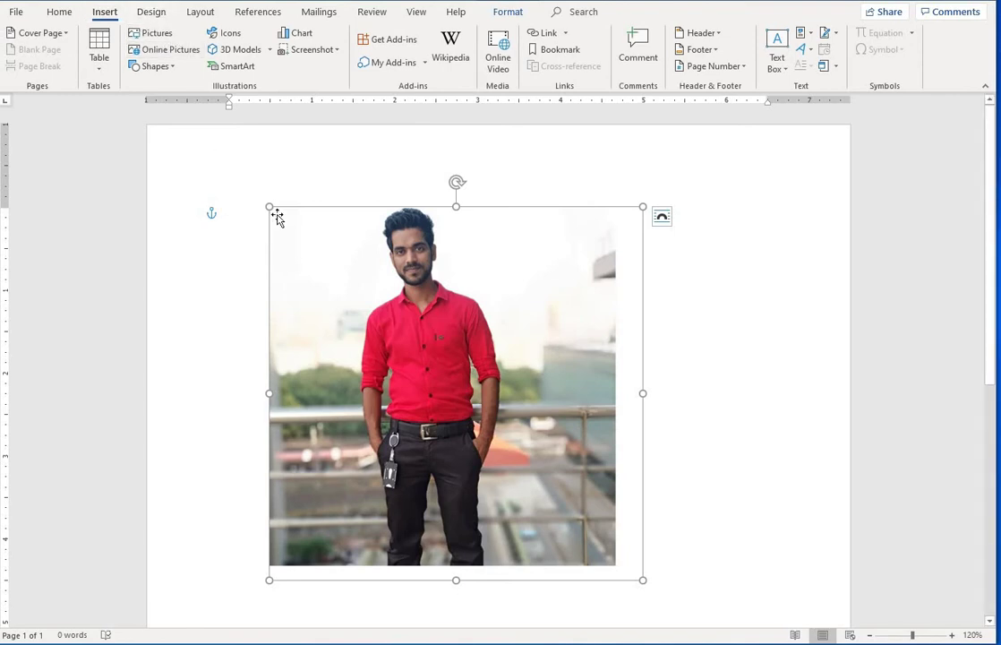
pyautogui.click(511, 11)
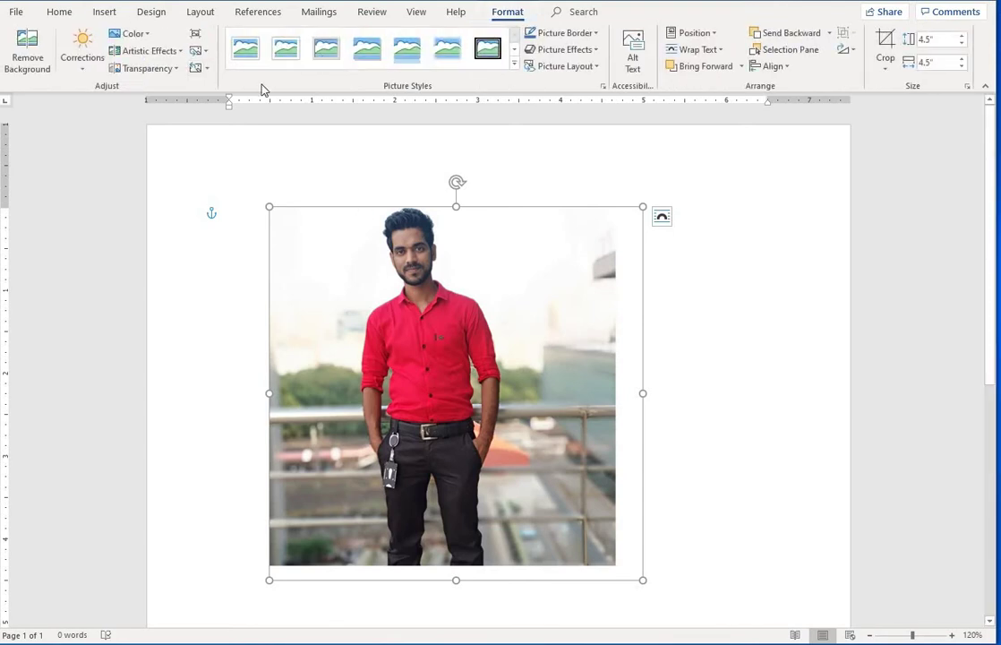
pyautogui.click(205, 69)
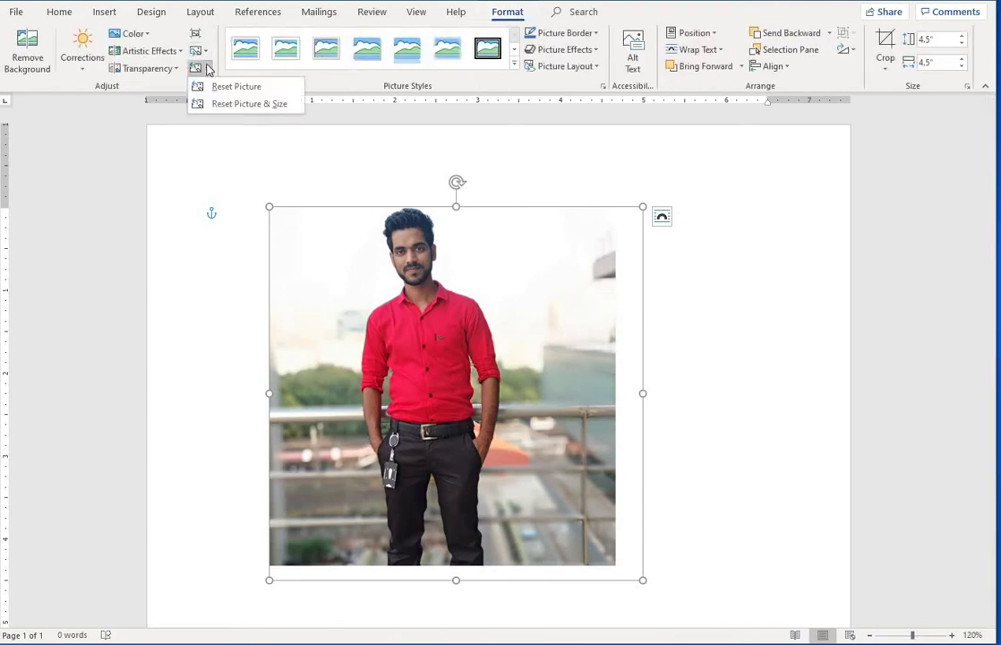
pyautogui.click(205, 51)
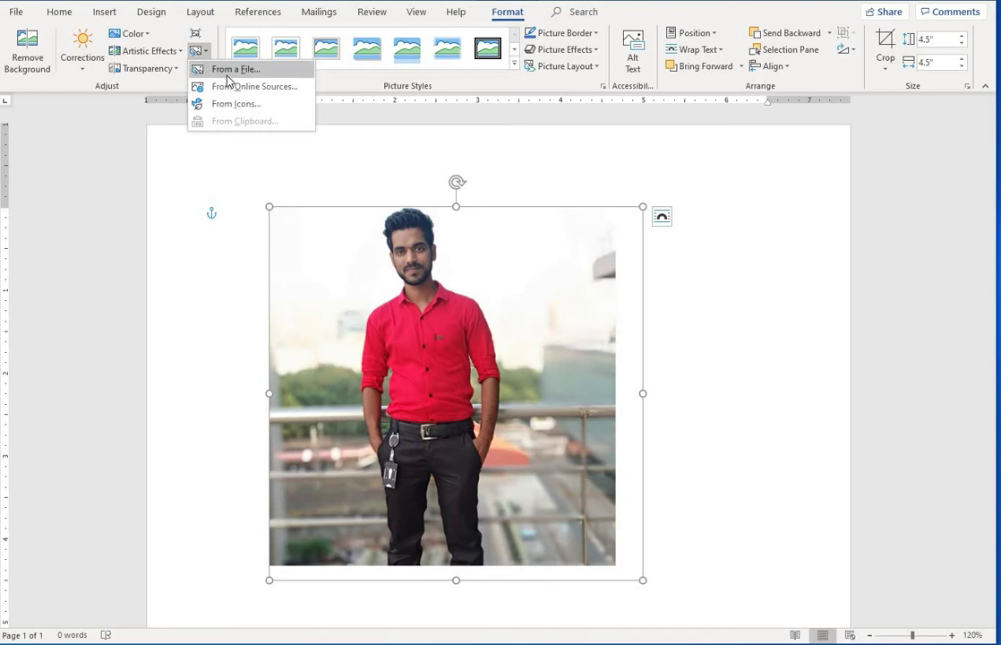
pyautogui.click(229, 79)
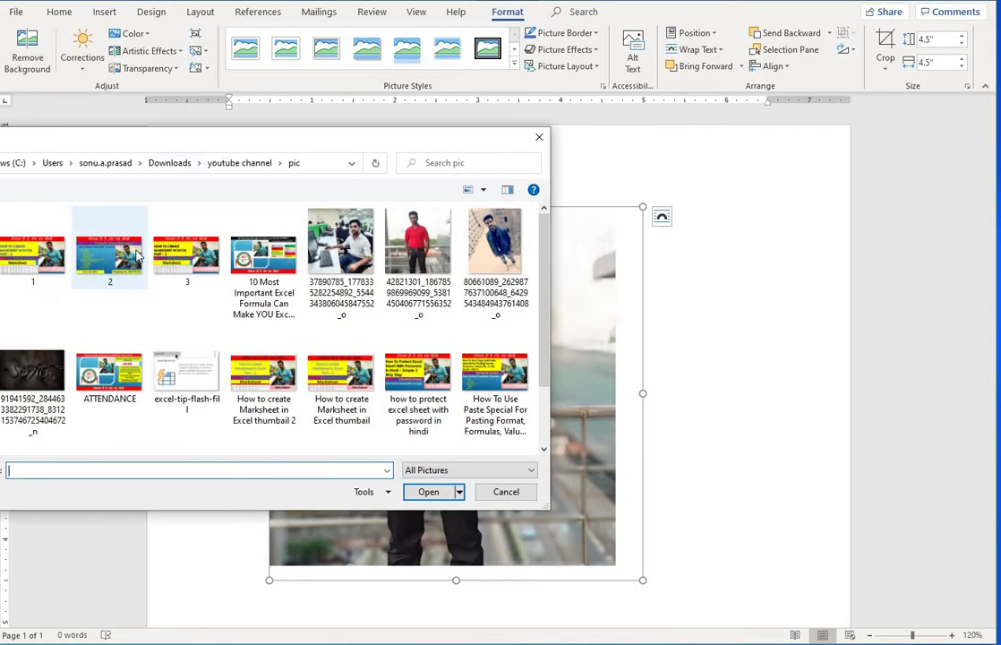
pyautogui.click(341, 260)
pyautogui.click(496, 260)
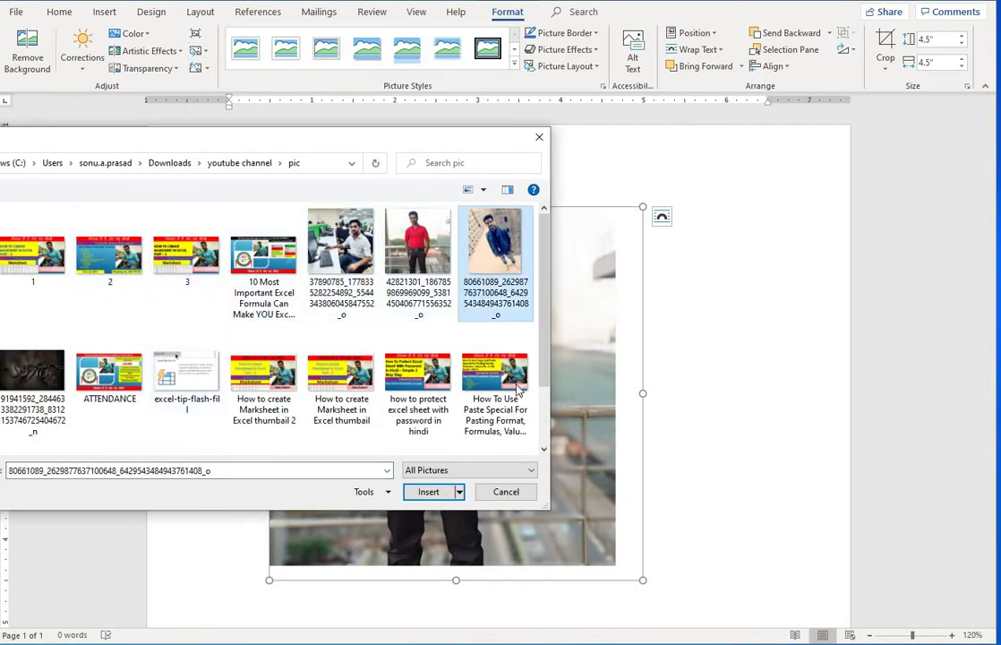
pyautogui.click(427, 491)
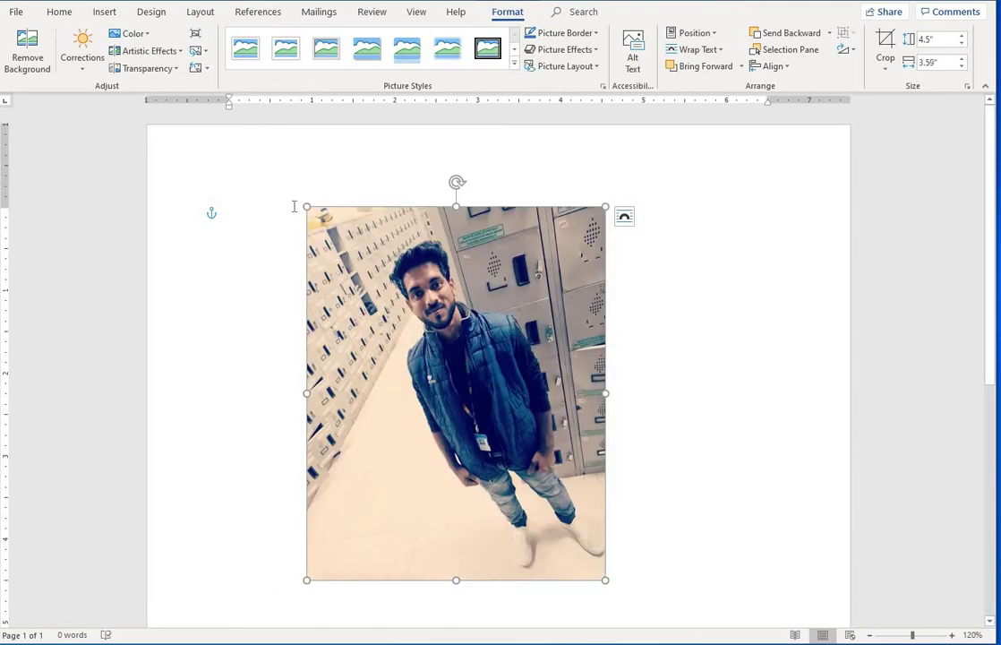
# Enlarge the photo to about 5.29" high and 4.23" wide.
pyautogui.moveTo(307, 206); pyautogui.dragTo(252, 206)
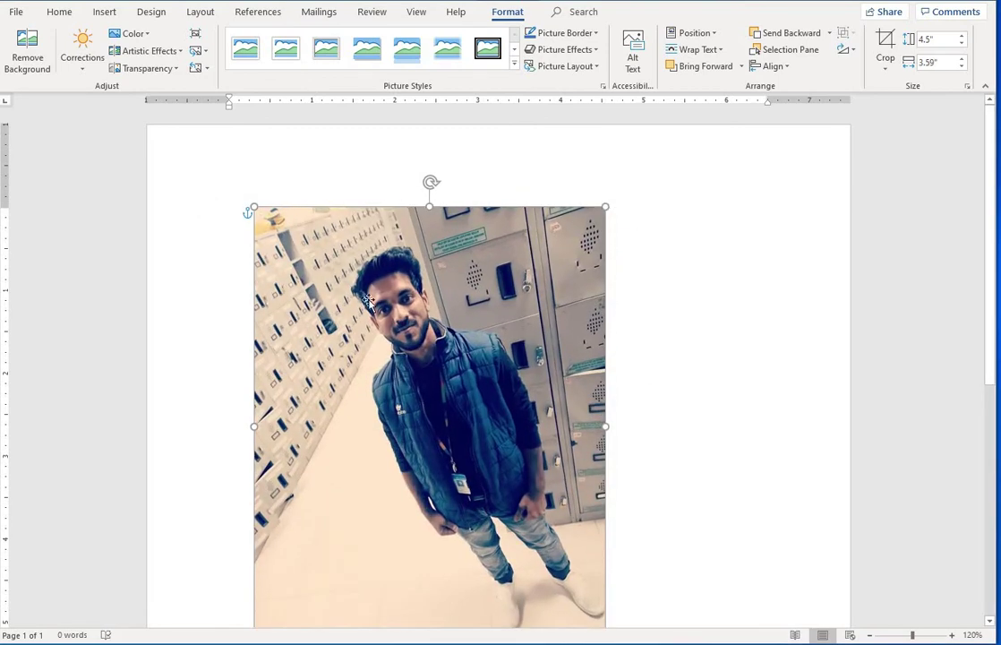
pyautogui.click(204, 52)
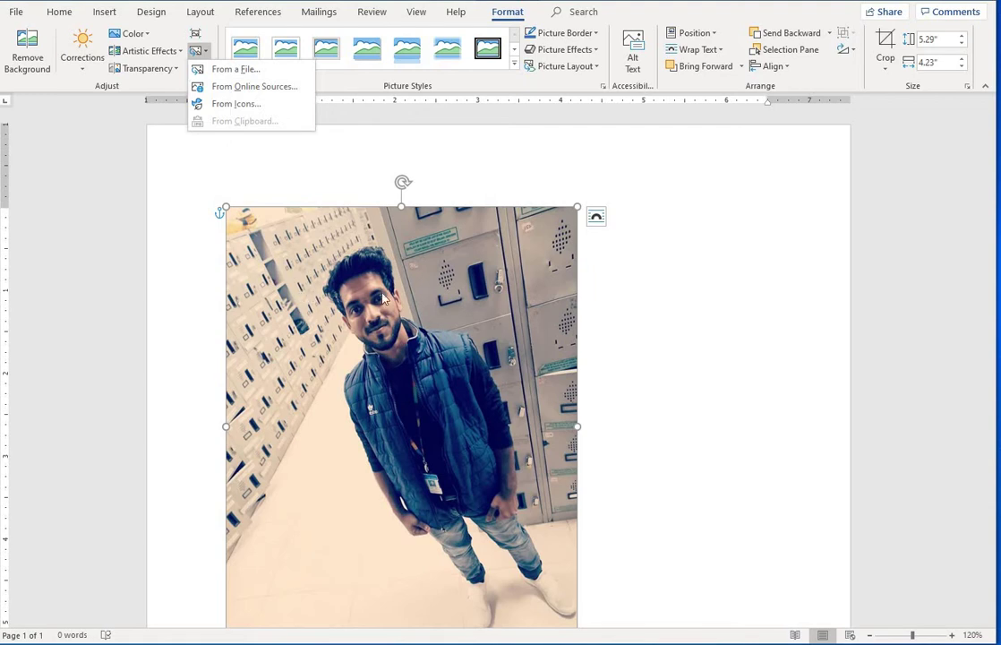
pyautogui.click(653, 312)
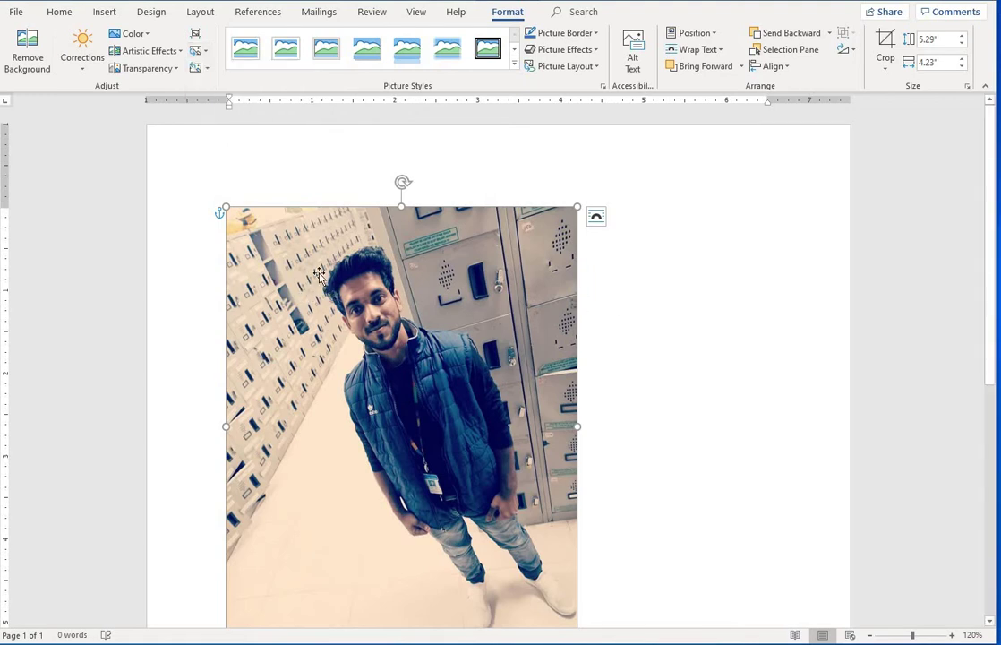
# Restore the photo's original size with Reset Picture & Size and shrink it to about 4.99" high and 3.99" wide.
pyautogui.click(207, 68)
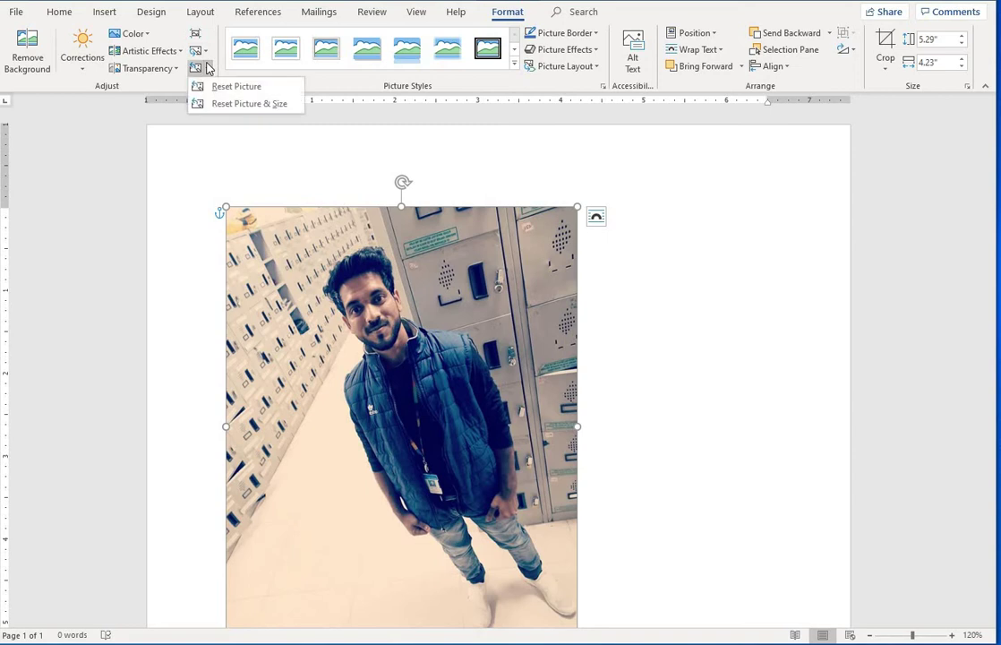
pyautogui.click(272, 108)
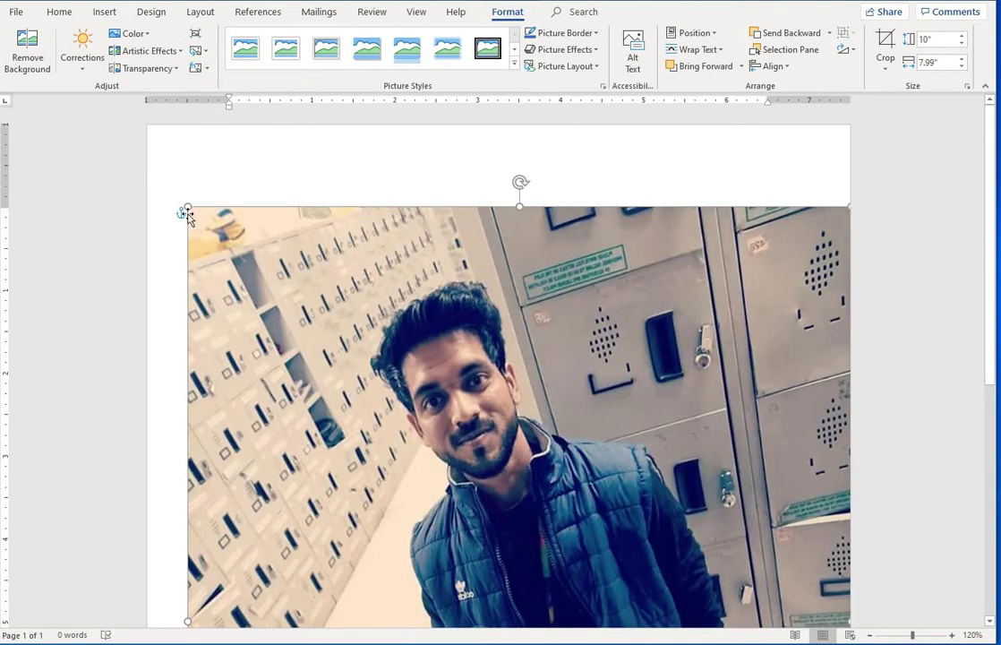
pyautogui.moveTo(230, 242); pyautogui.dragTo(362, 342)
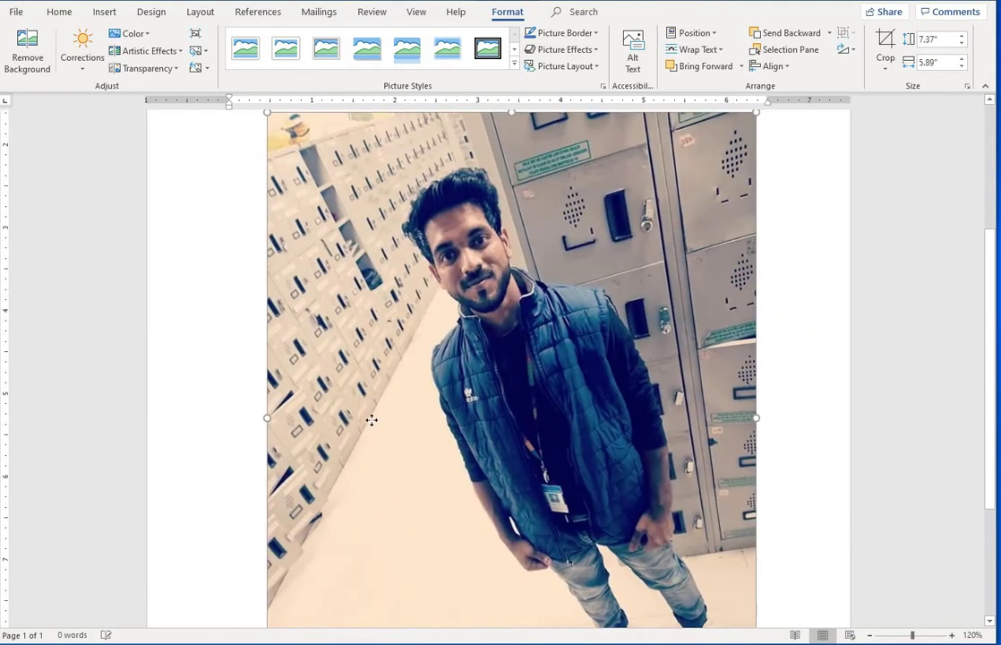
pyautogui.moveTo(262, 113); pyautogui.dragTo(420, 310)
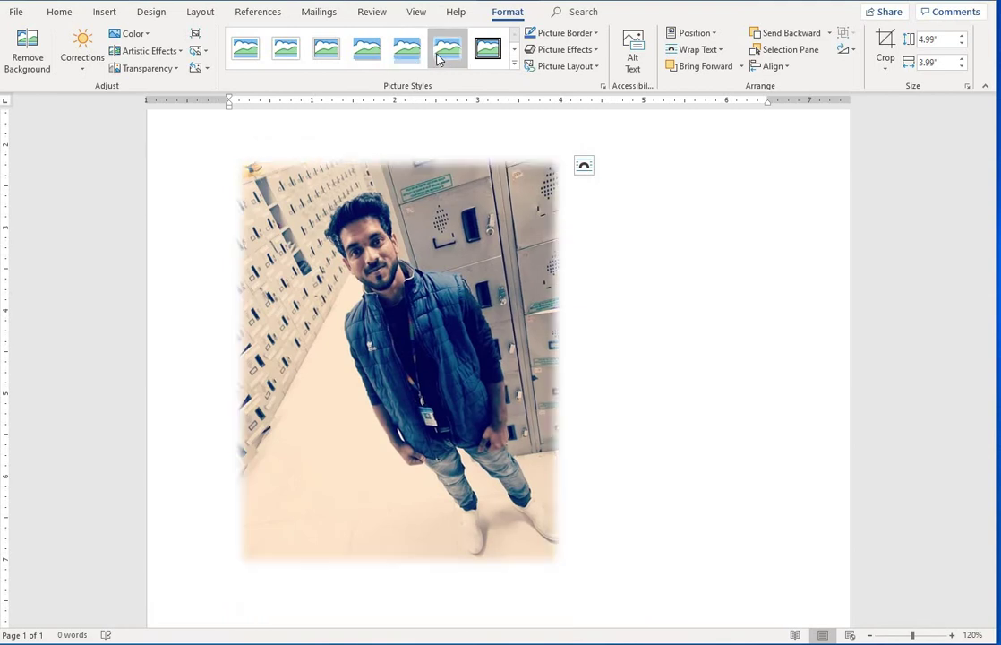
# Browse the full set of picture styles and preview several on the photo without applying one.
pyautogui.click(488, 49)
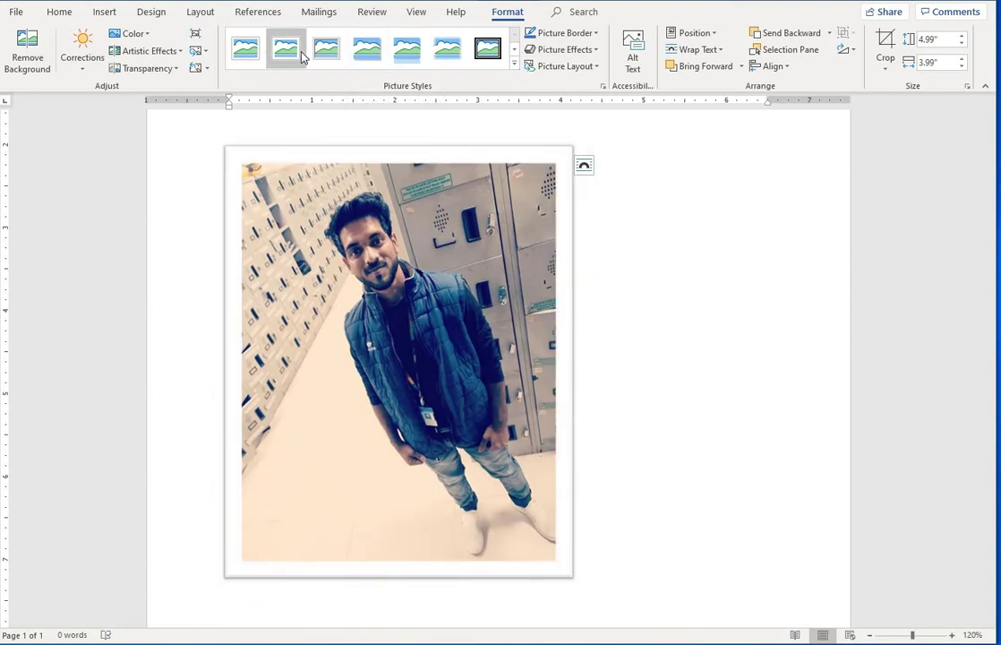
pyautogui.click(514, 53)
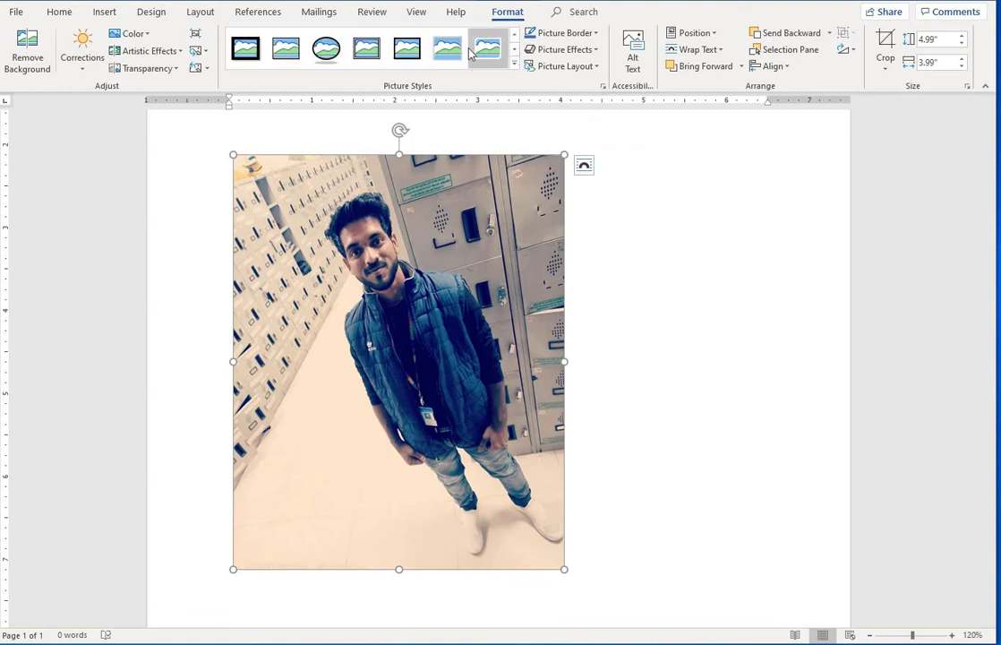
pyautogui.click(514, 53)
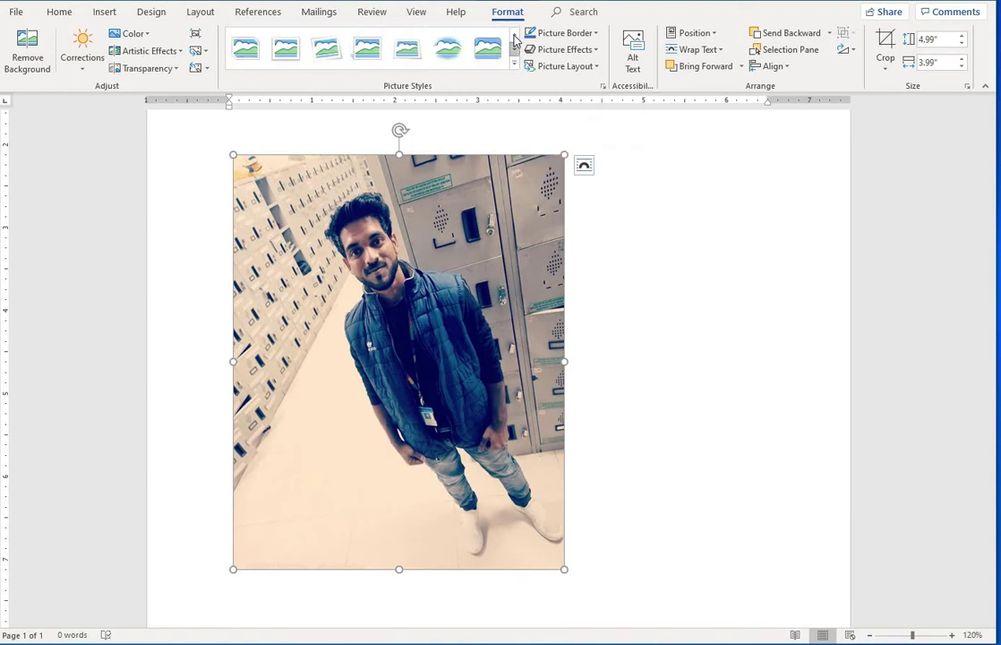
pyautogui.click(514, 53)
pyautogui.click(514, 52)
pyautogui.click(514, 53)
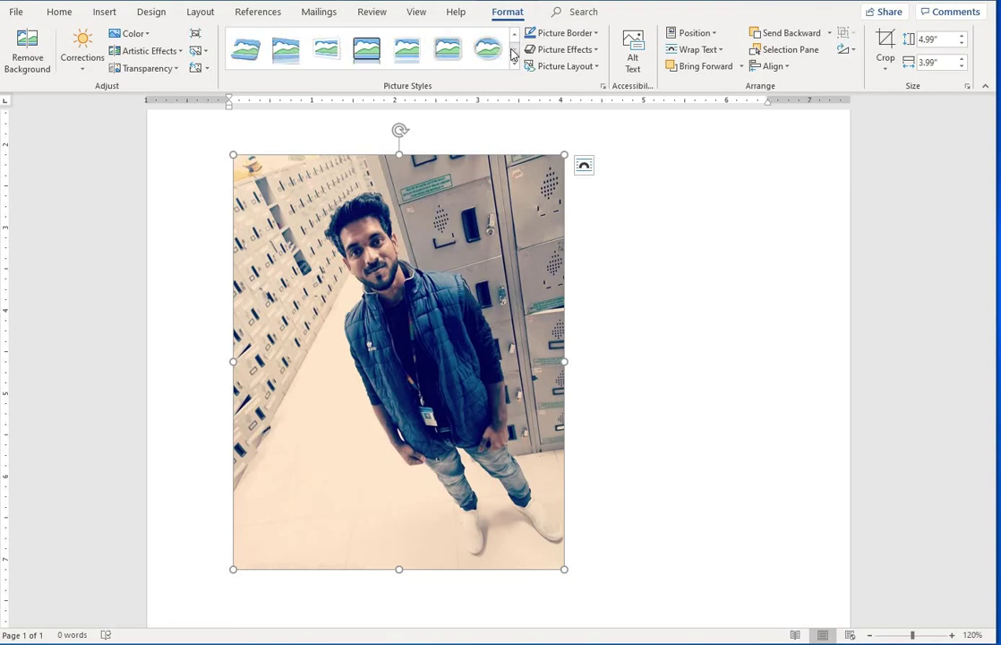
pyautogui.click(514, 35)
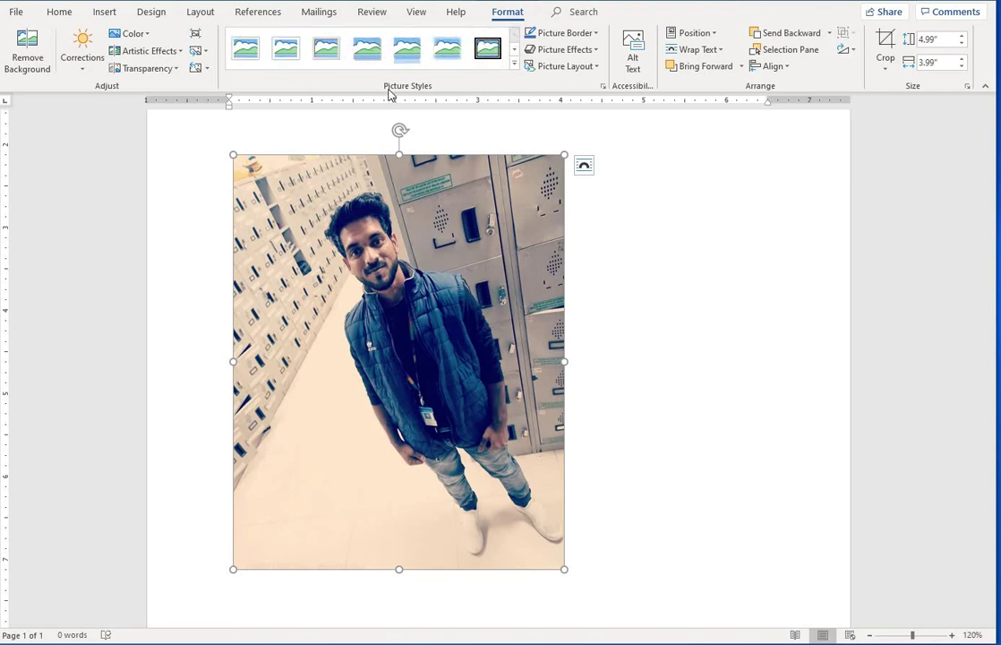
pyautogui.click(515, 65)
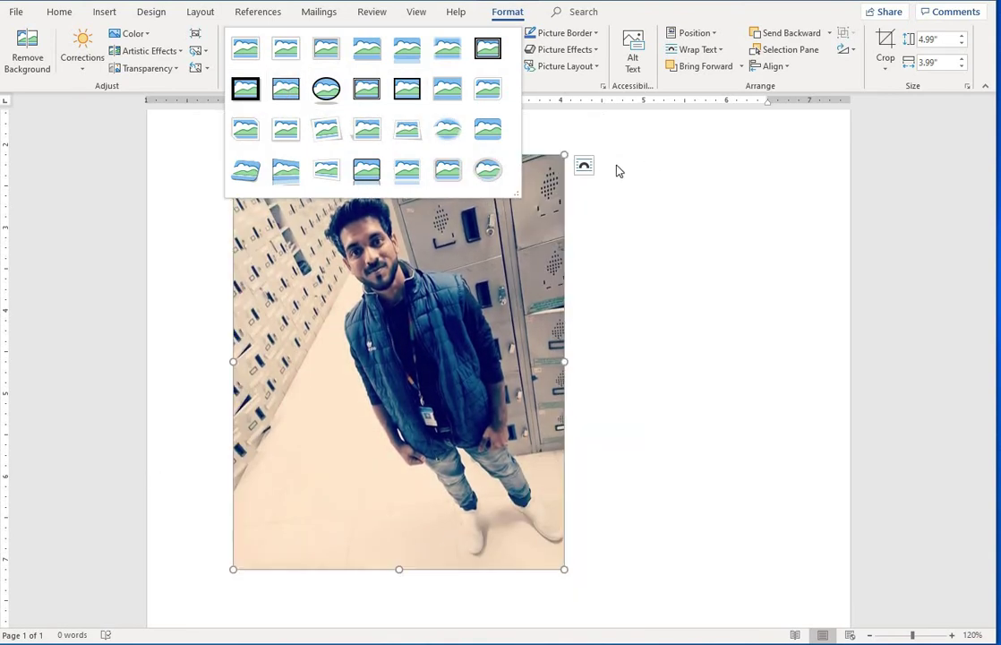
pyautogui.press('Escape')
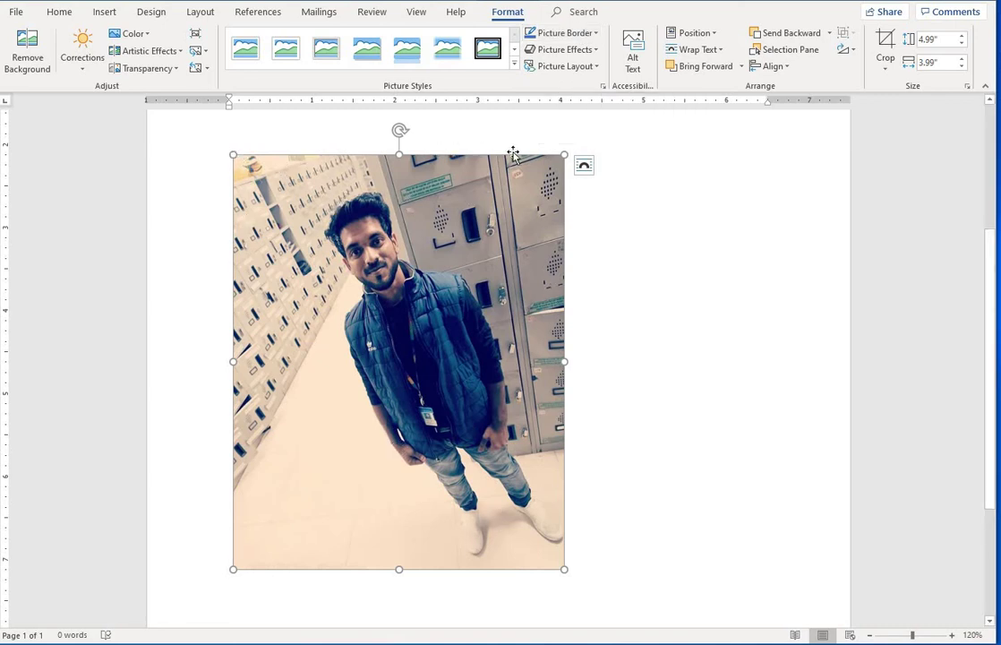
# Add a red outline to the photo and remove it with No Outline.
pyautogui.click(557, 36)
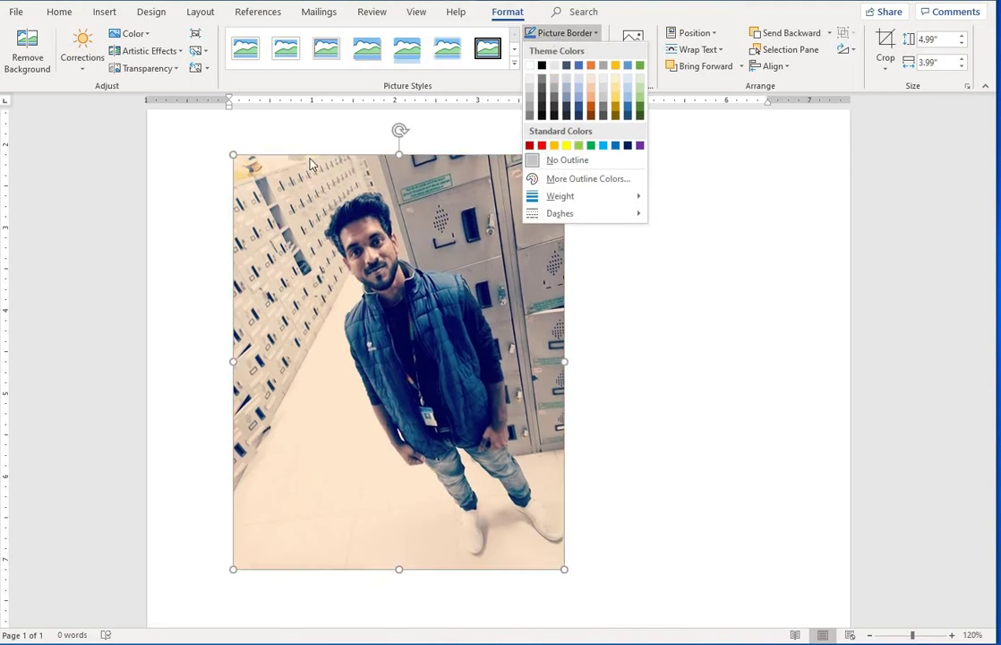
pyautogui.click(542, 146)
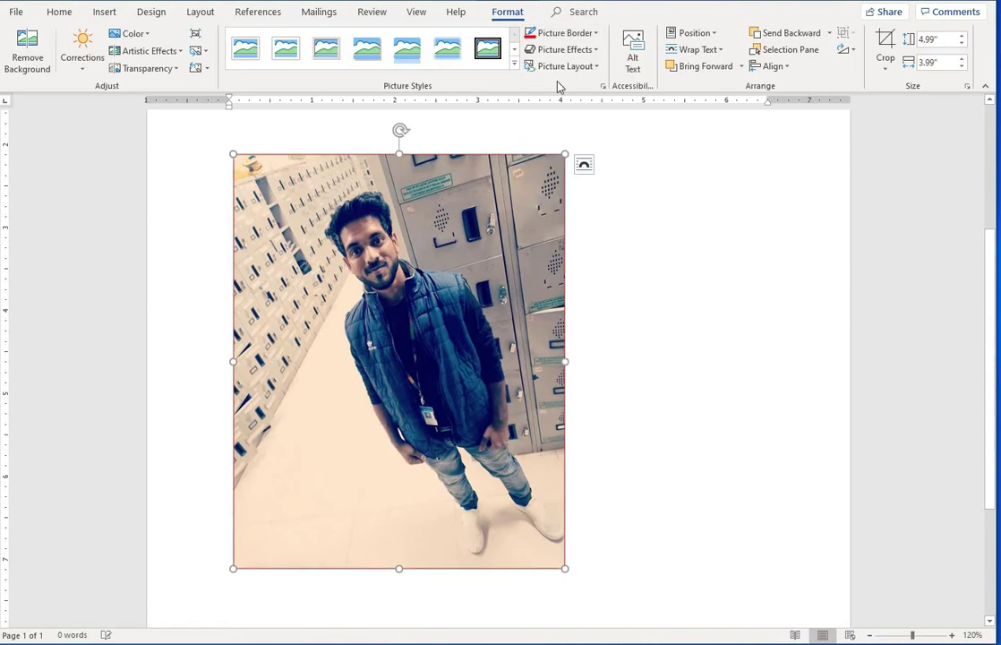
pyautogui.click(568, 37)
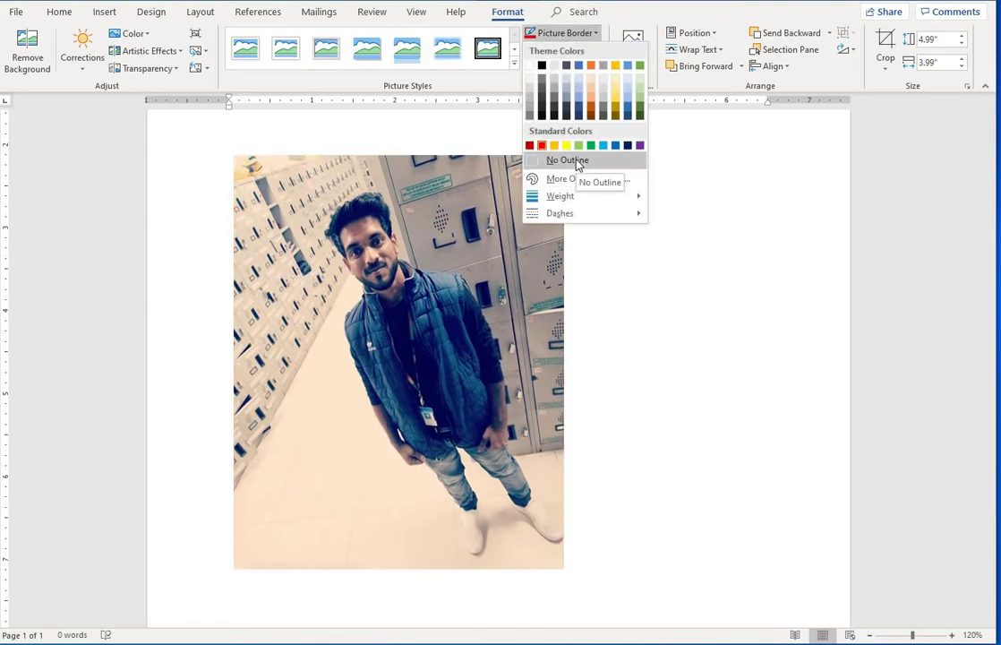
pyautogui.click(578, 162)
# Give the photo a red border with a weight of 4½ pt.
pyautogui.click(564, 33)
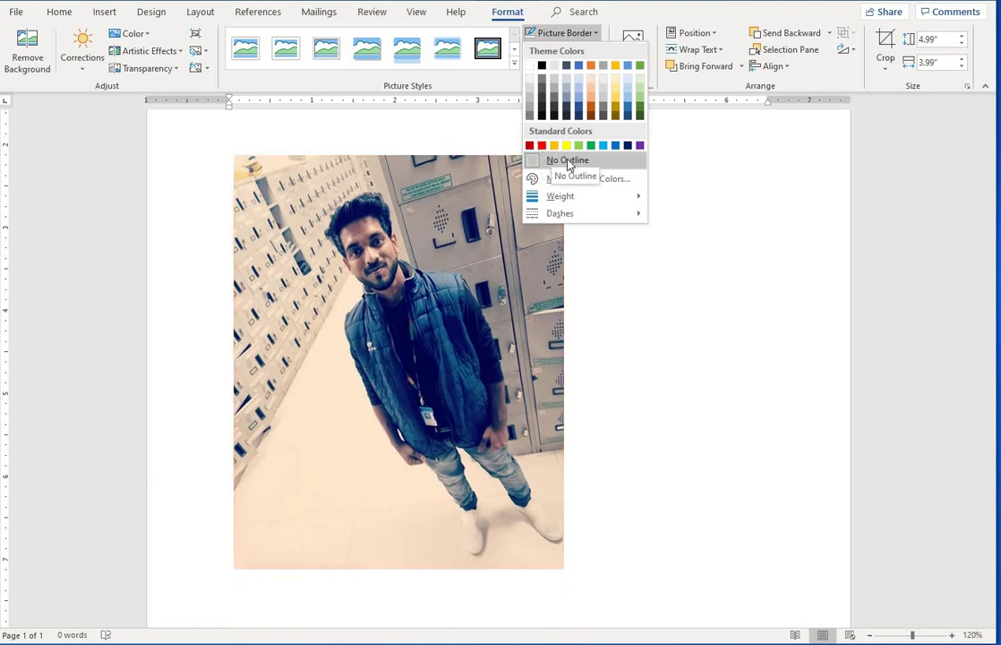
pyautogui.moveTo(578, 206)
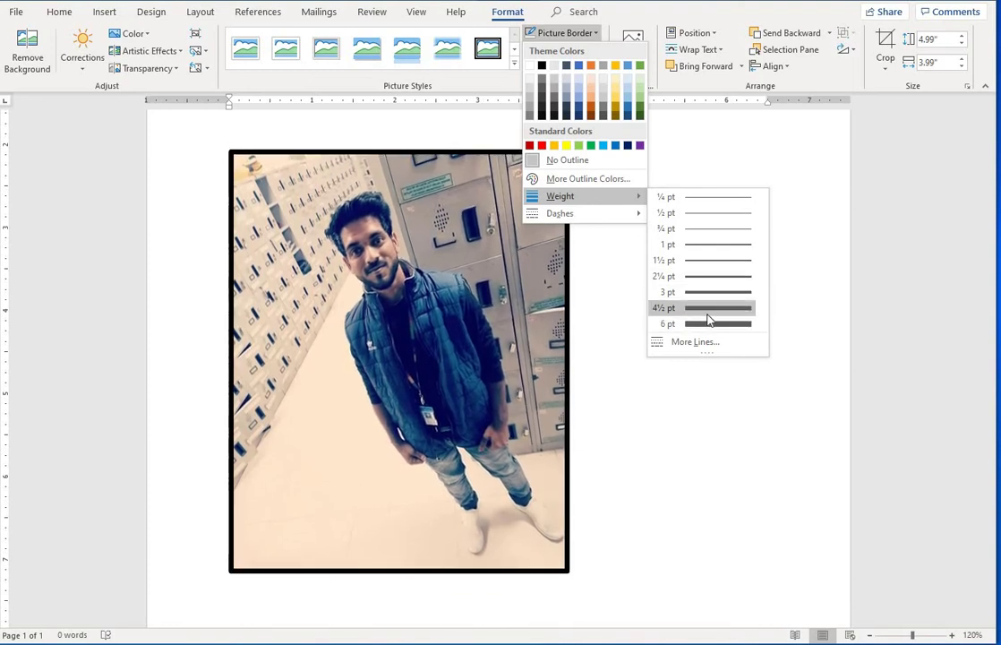
pyautogui.click(702, 307)
pyautogui.click(569, 34)
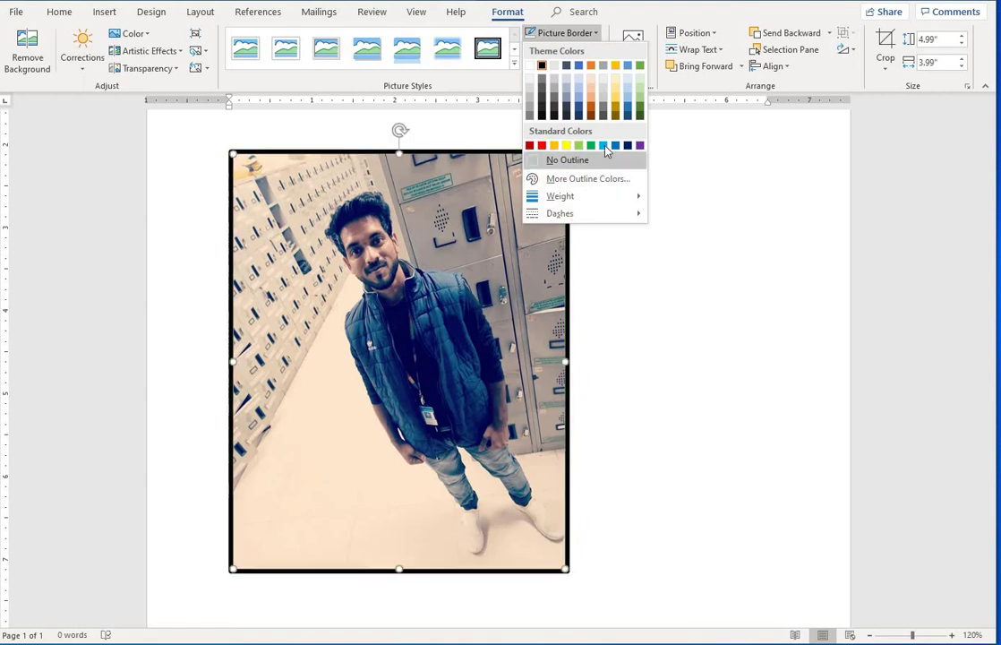
pyautogui.click(542, 146)
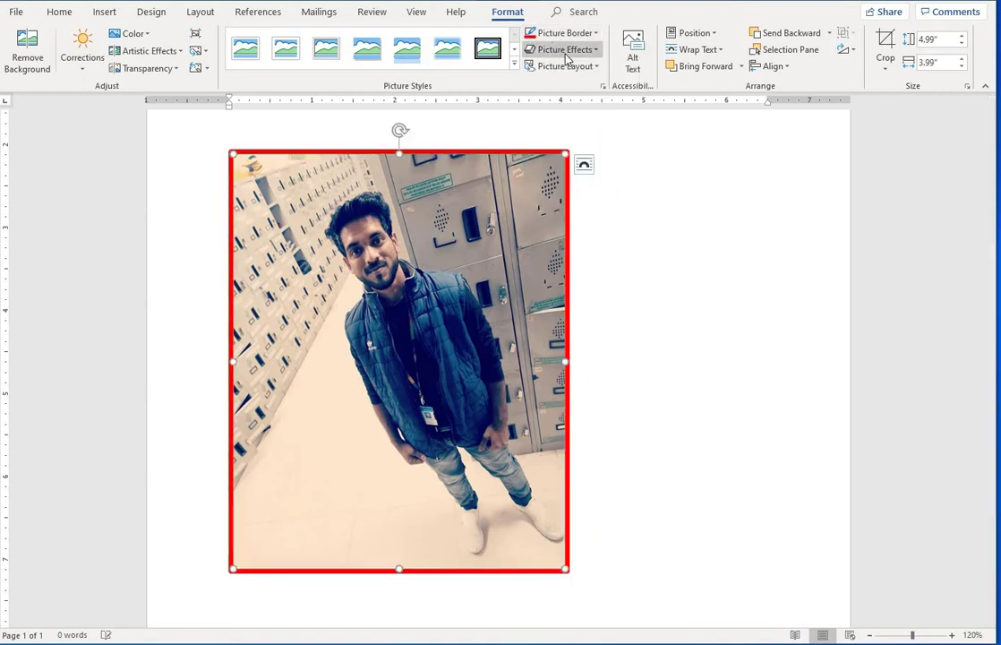
# View the dash styles for the photo's border and reduce the border weight to a thin line.
pyautogui.click(578, 36)
pyautogui.moveTo(575, 215)
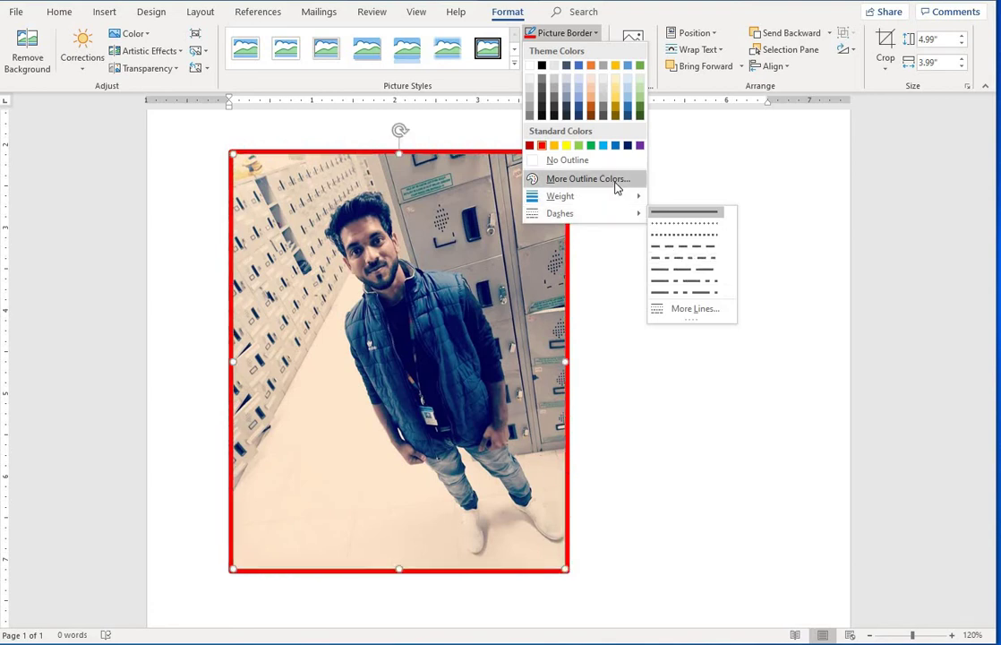
pyautogui.moveTo(621, 199)
pyautogui.click(695, 221)
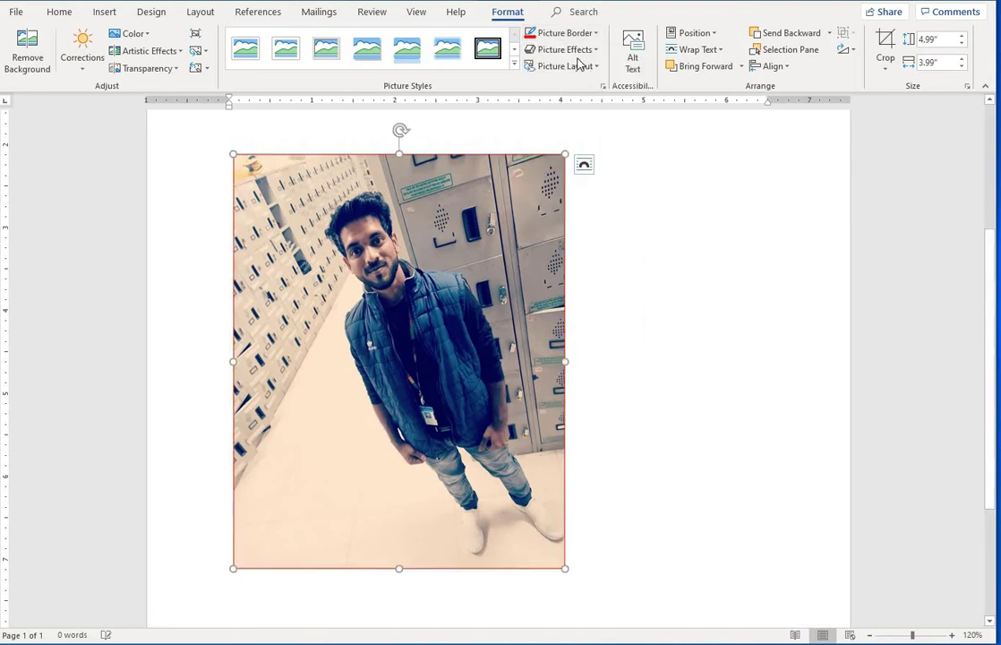
# Preview the Round Dot dash style on the photo's border without applying it.
pyautogui.click(576, 33)
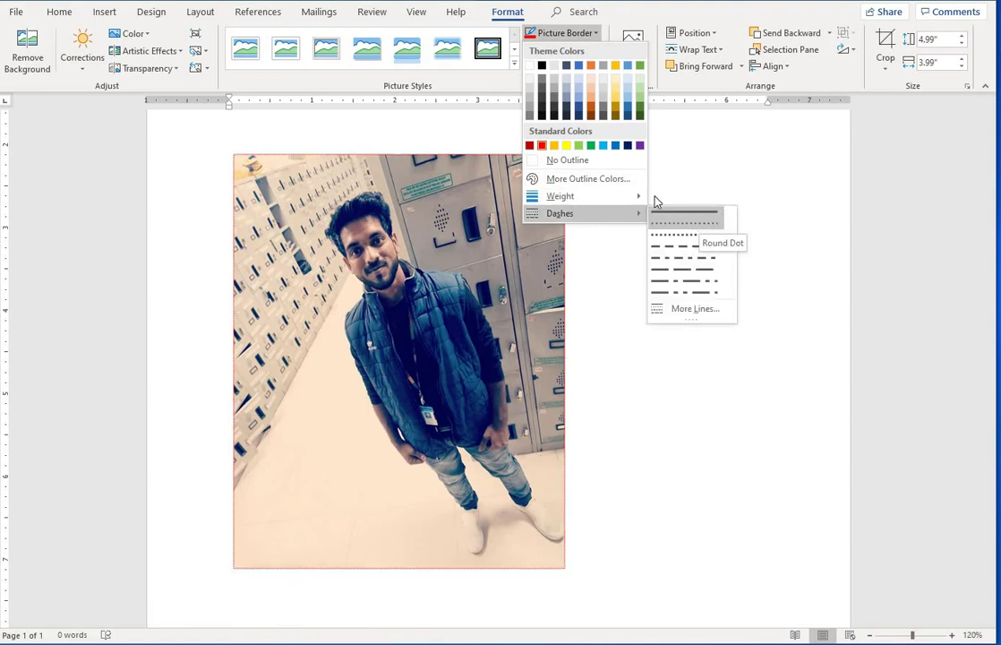
pyautogui.click(638, 397)
pyautogui.click(573, 36)
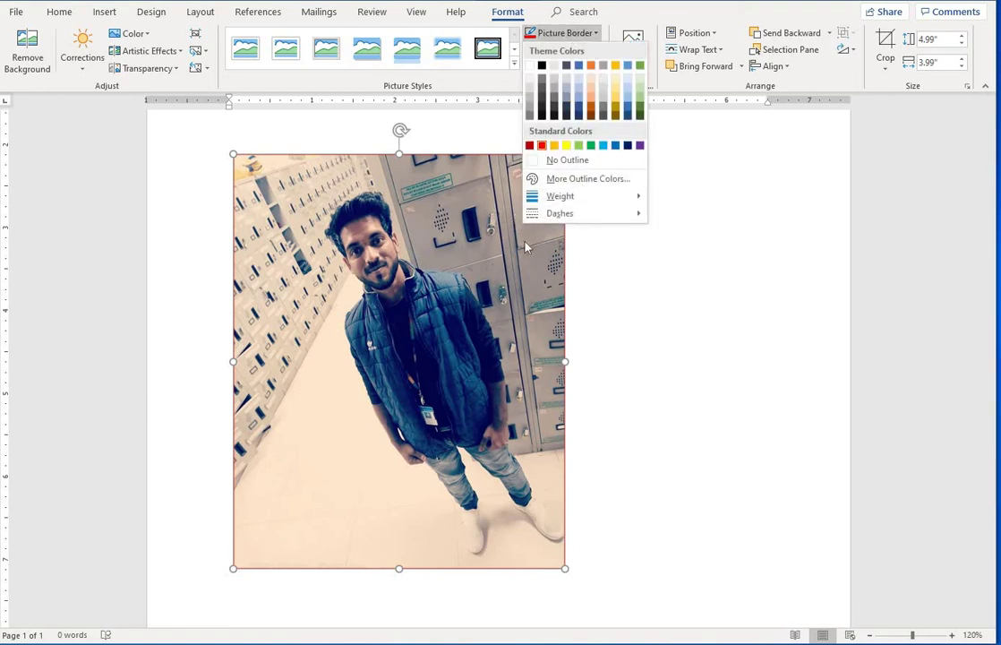
pyautogui.click(527, 248)
# Preview the picture effect presets, apply a perspective shadow cast behind the photo to its left, and remove it with No Shadow.
pyautogui.click(565, 51)
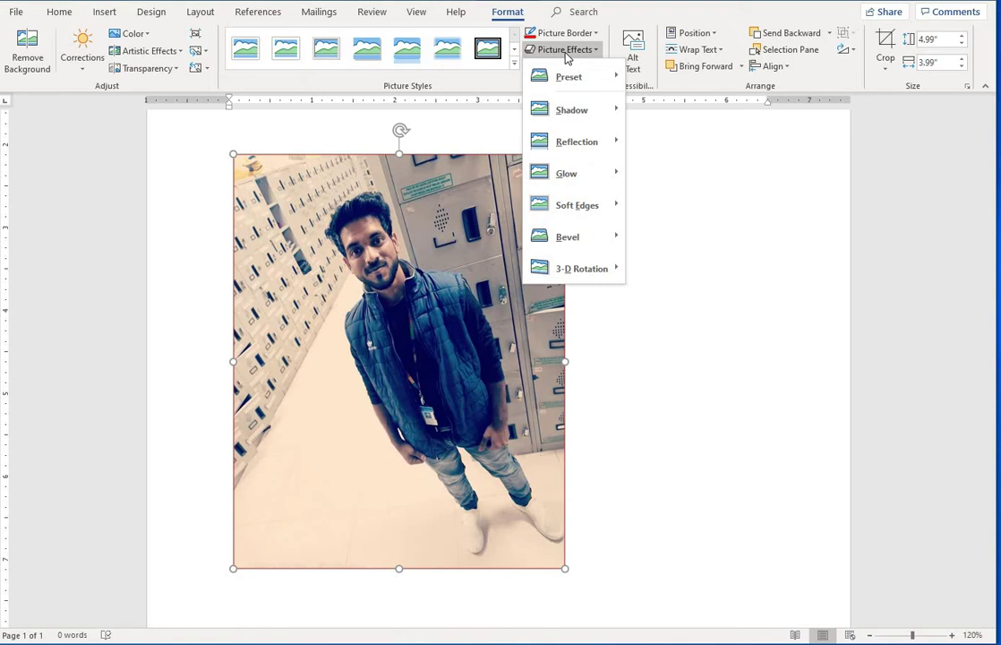
pyautogui.moveTo(565, 78)
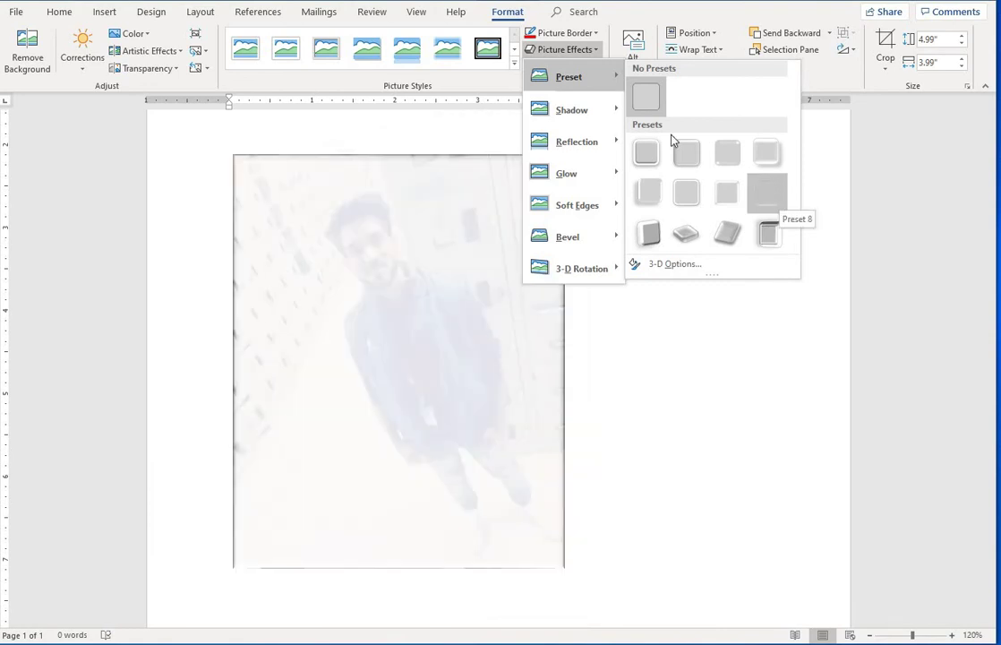
pyautogui.moveTo(559, 128)
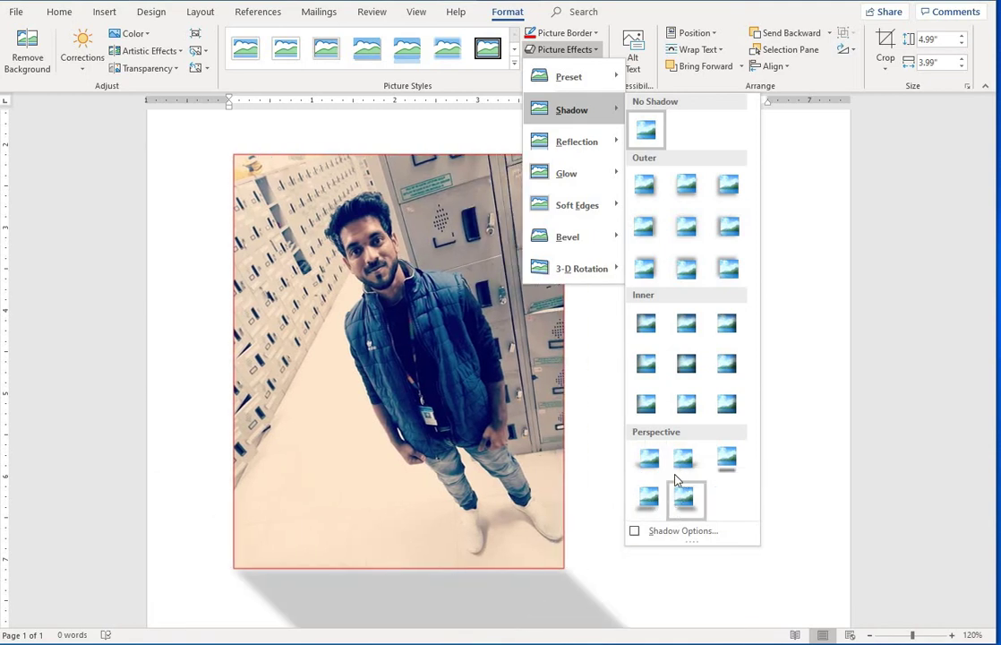
pyautogui.click(649, 464)
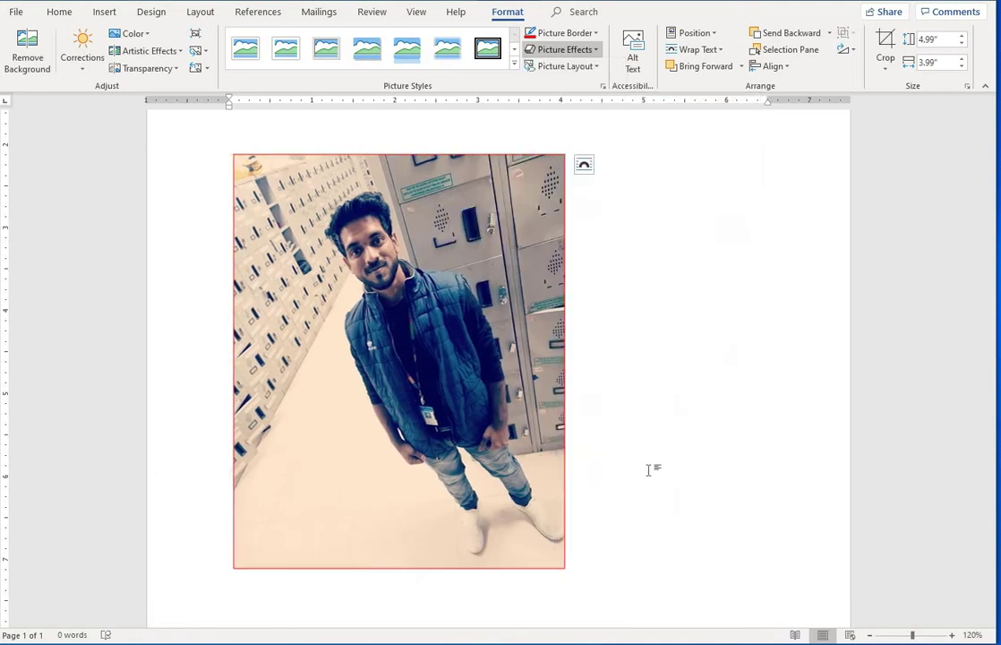
pyautogui.click(584, 51)
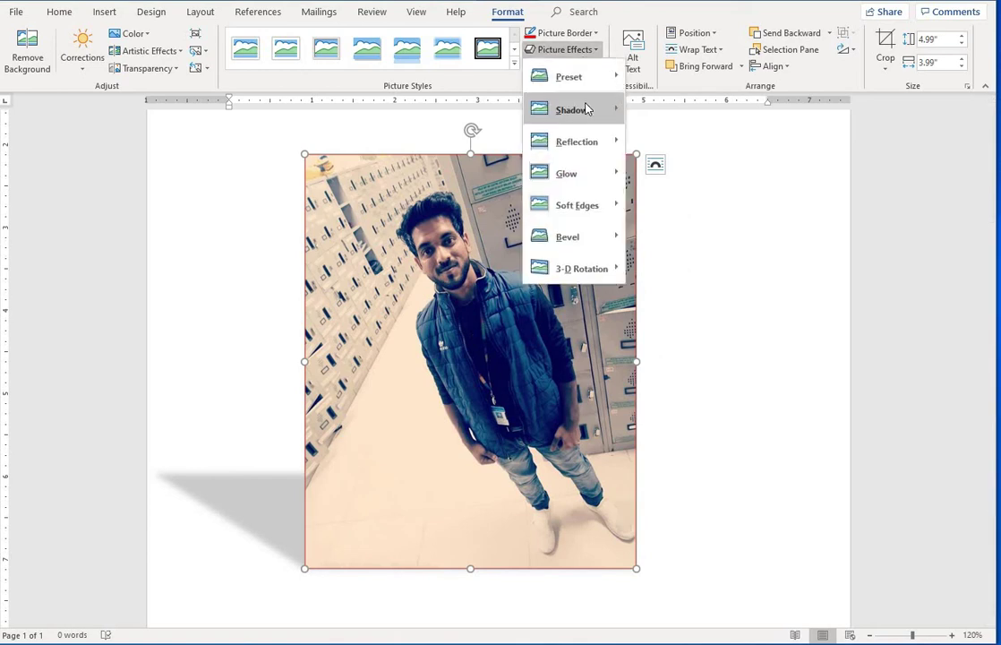
pyautogui.moveTo(584, 143)
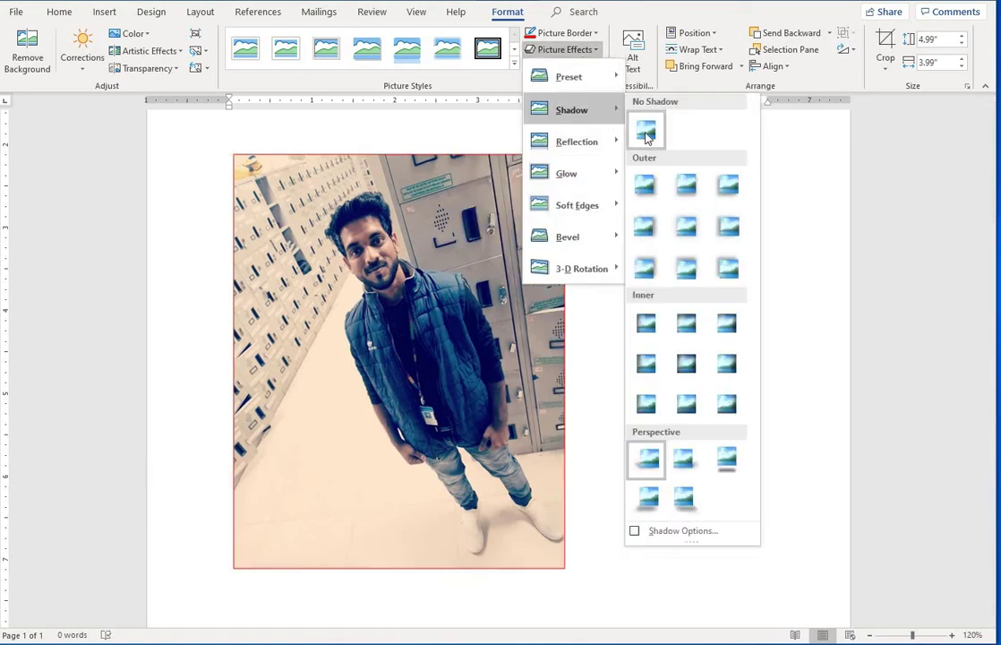
pyautogui.click(647, 130)
# Look through the picture effect categories and shrink the photo to about 2.93" high and 2.34" wide.
pyautogui.click(573, 49)
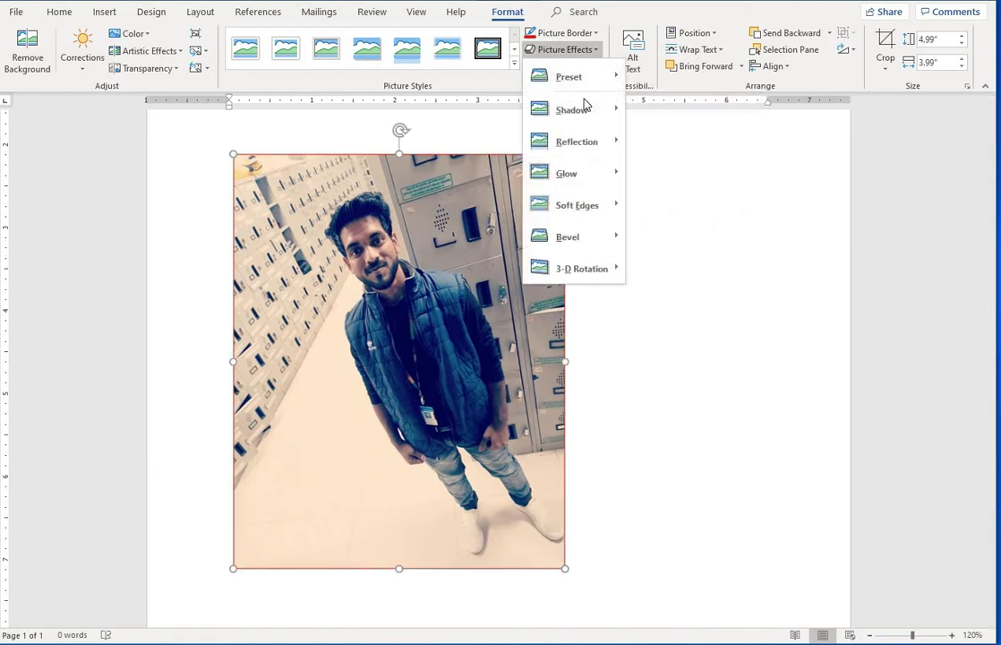
pyautogui.moveTo(573, 109)
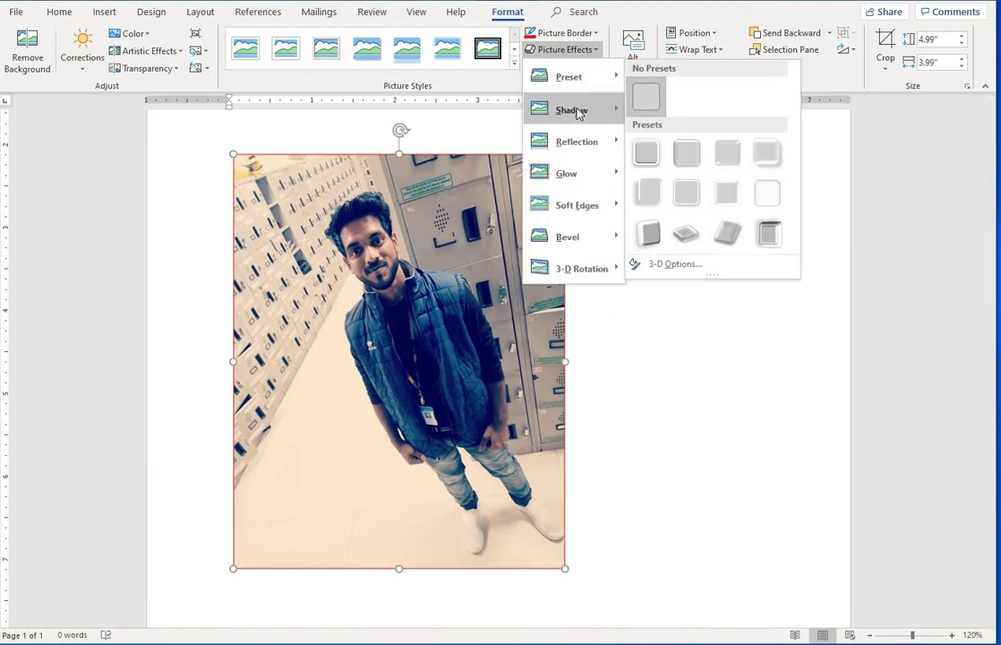
pyautogui.moveTo(594, 145)
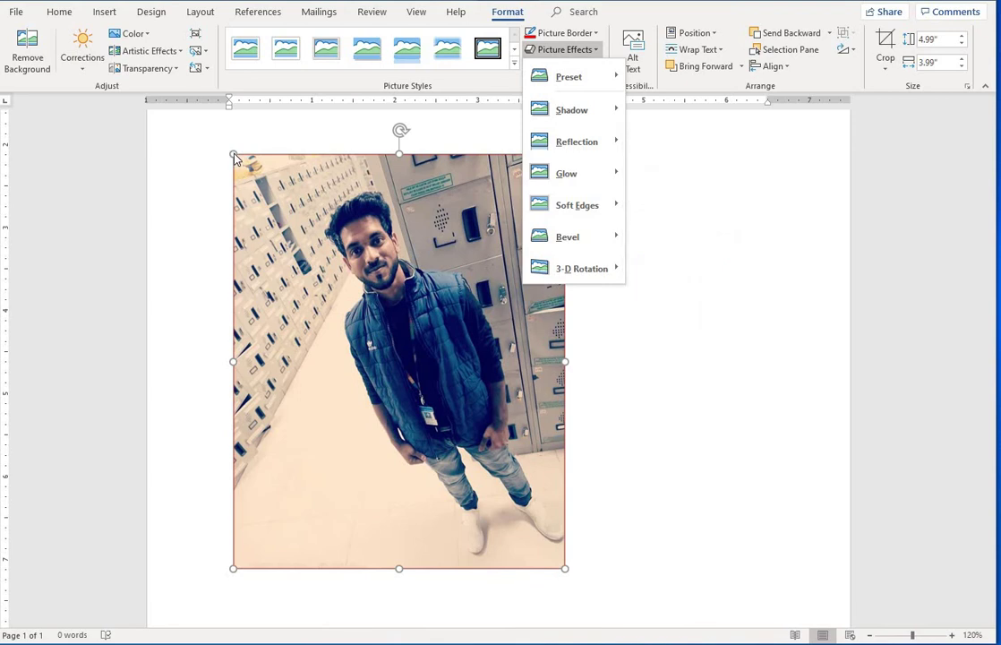
pyautogui.click(235, 158)
pyautogui.moveTo(234, 155); pyautogui.dragTo(418, 333)
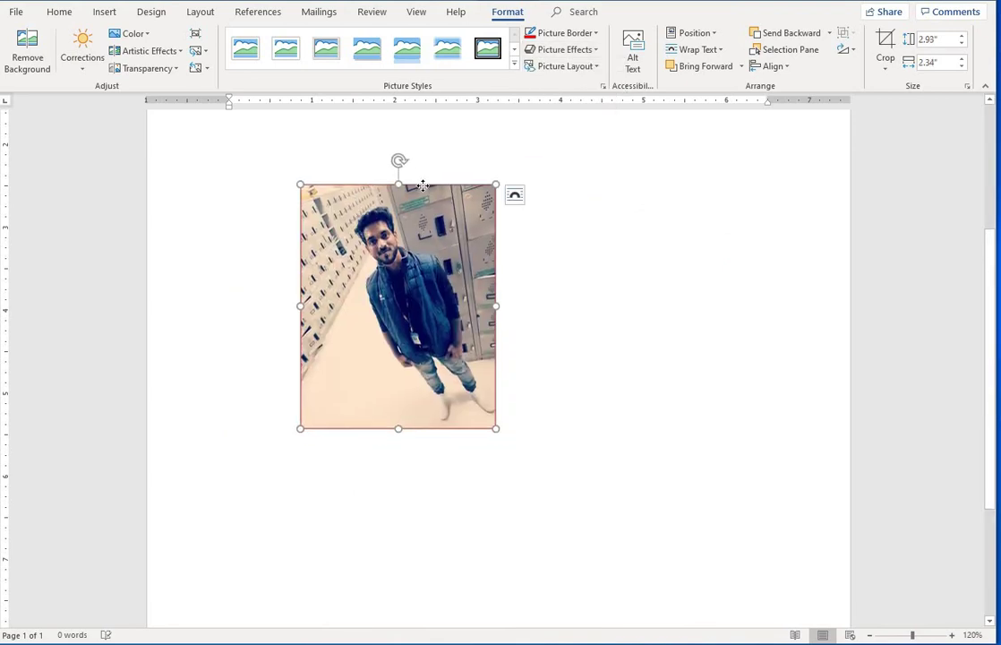
# Move the photo slightly up and to the left on the page, and preview reflection variations before choosing No Reflection.
pyautogui.moveTo(427, 264); pyautogui.dragTo(426, 307)
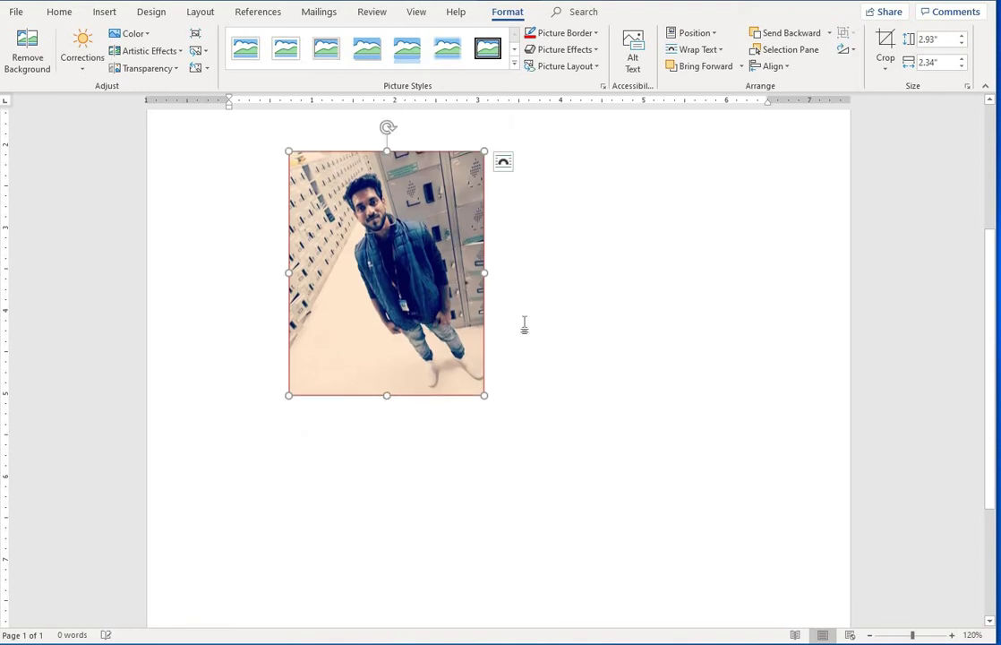
pyautogui.click(564, 49)
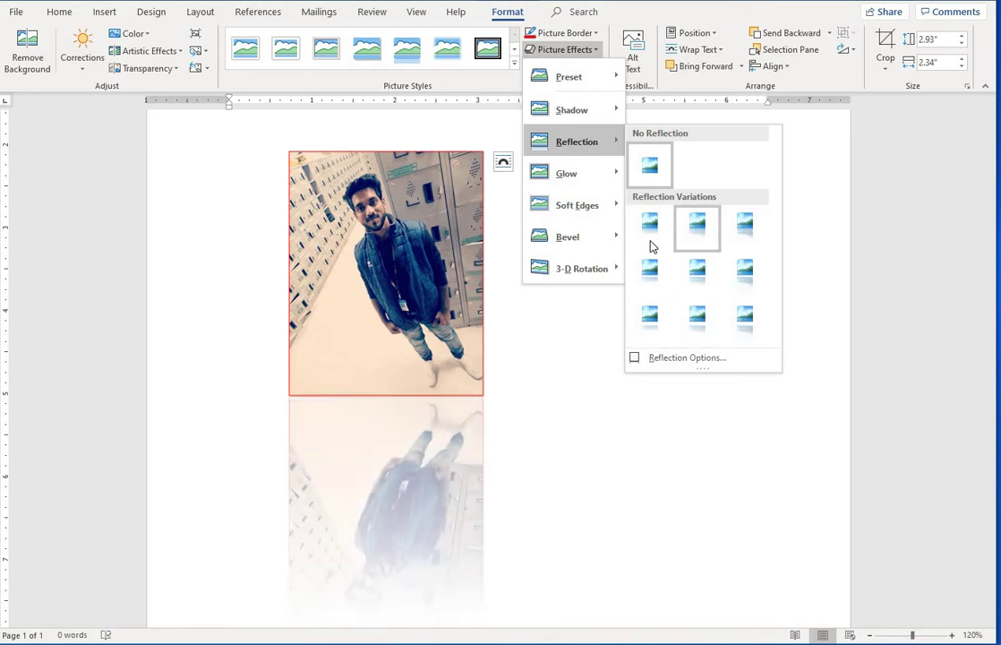
pyautogui.click(651, 168)
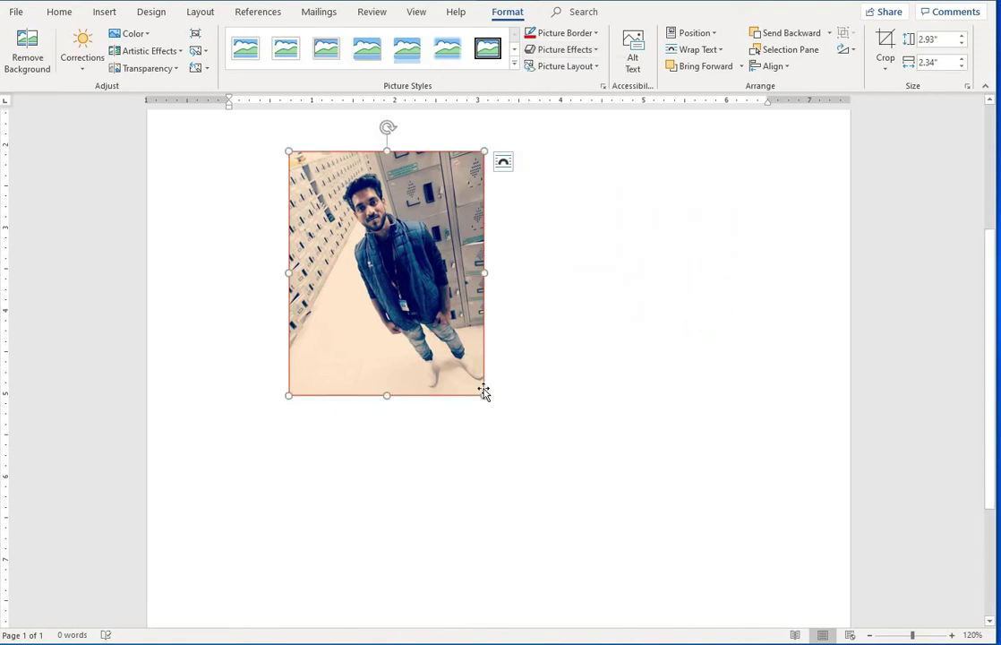
# Enlarge the photo to about 5.18" high and 4.14" wide, and preview glow variations such as the large blue glow.
pyautogui.moveTo(613, 500); pyautogui.dragTo(633, 581)
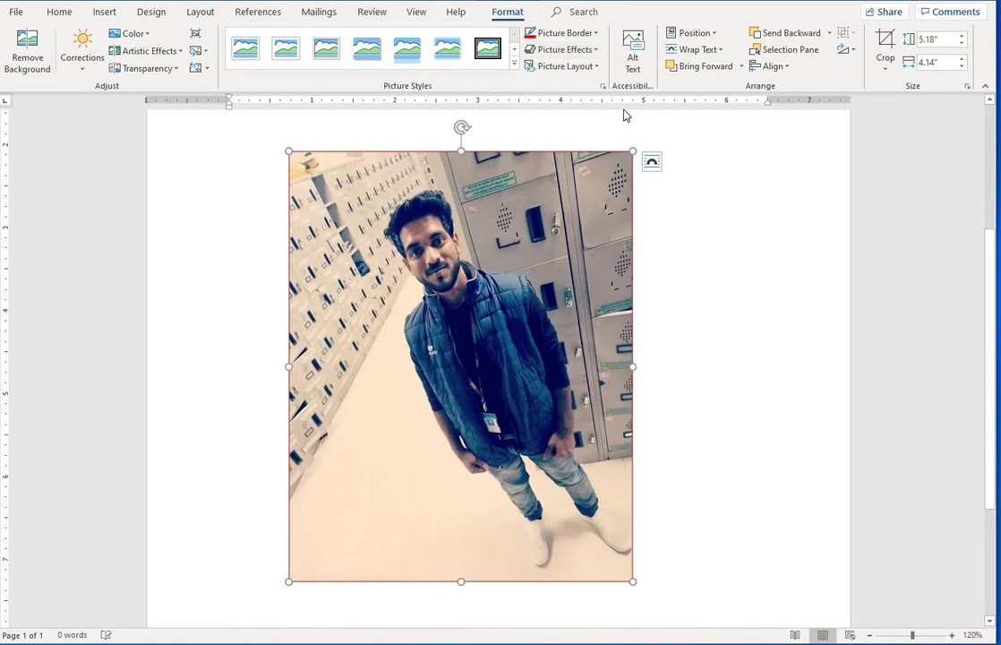
pyautogui.click(565, 65)
pyautogui.click(564, 49)
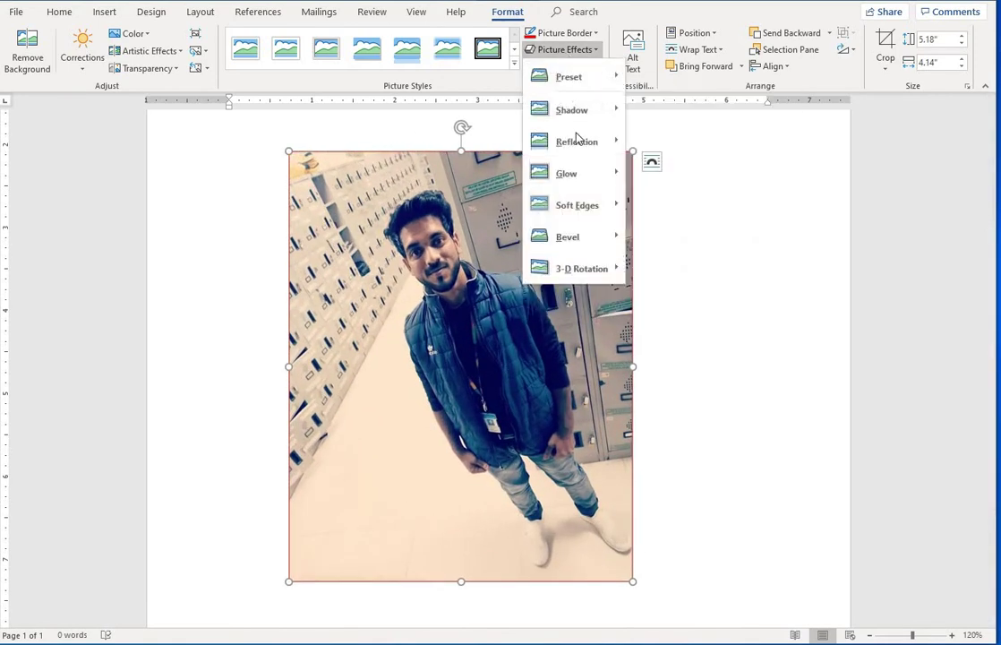
pyautogui.moveTo(587, 177)
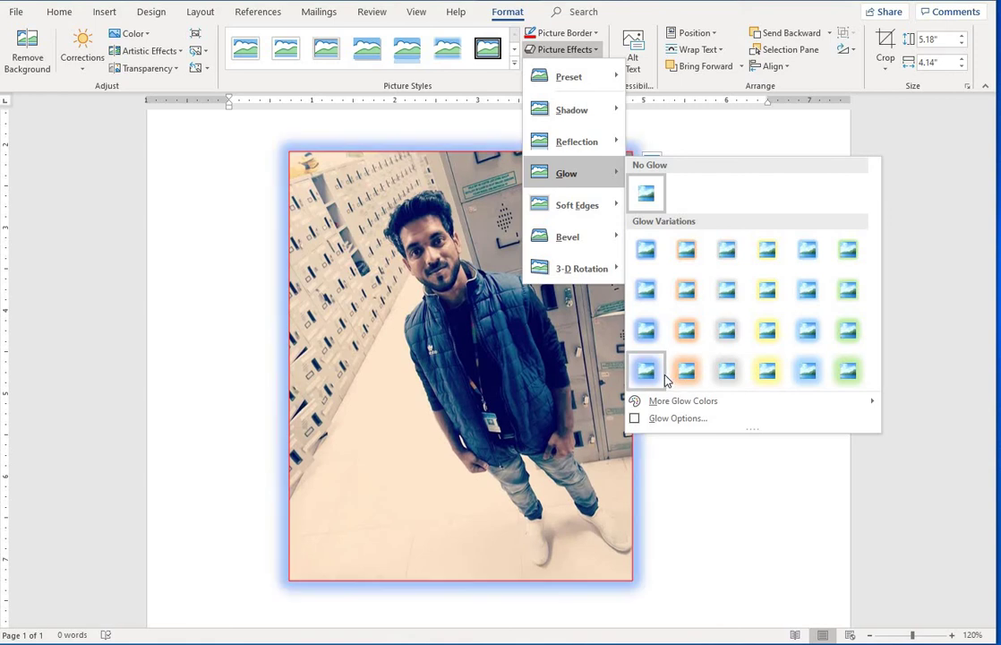
# Remove the photo's border outline and preview the glow variations on the borderless photo without applying one.
pyautogui.click(565, 32)
pyautogui.click(567, 161)
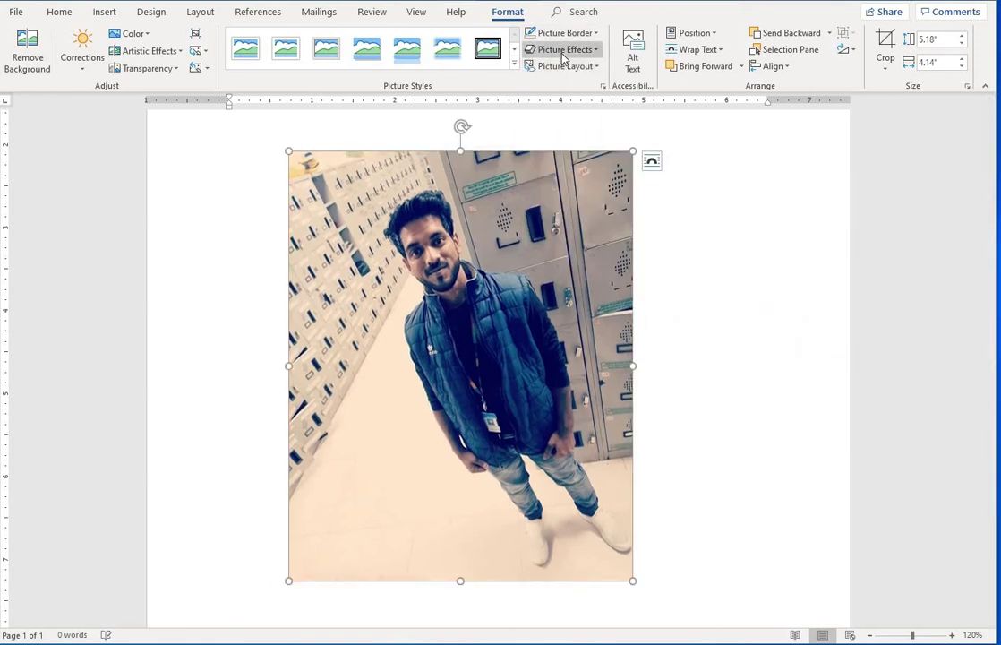
pyautogui.click(564, 49)
pyautogui.press('Escape')
pyautogui.press('Escape')
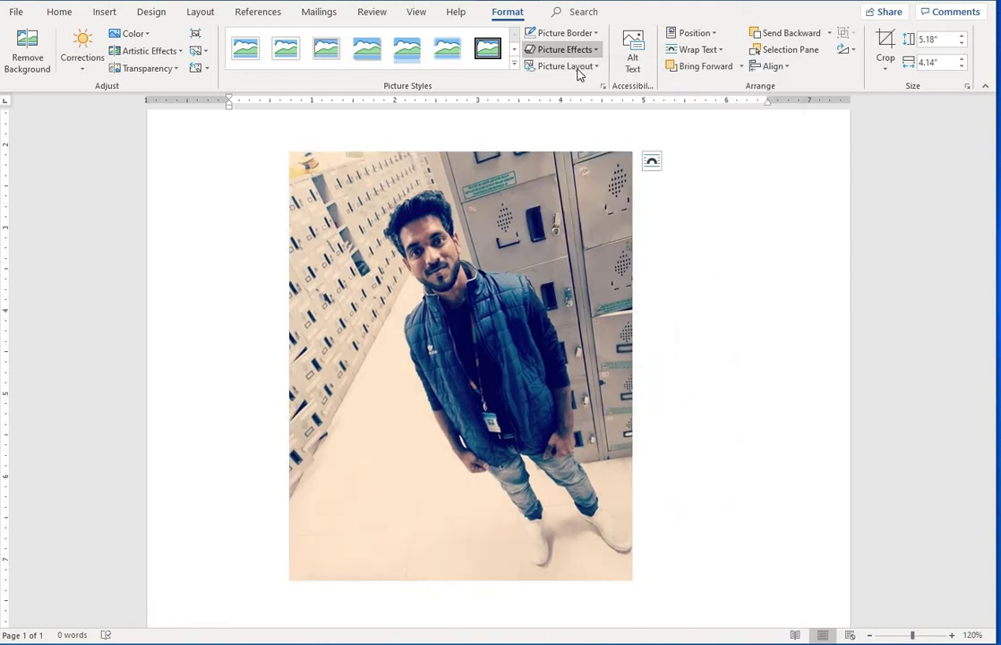
pyautogui.click(565, 50)
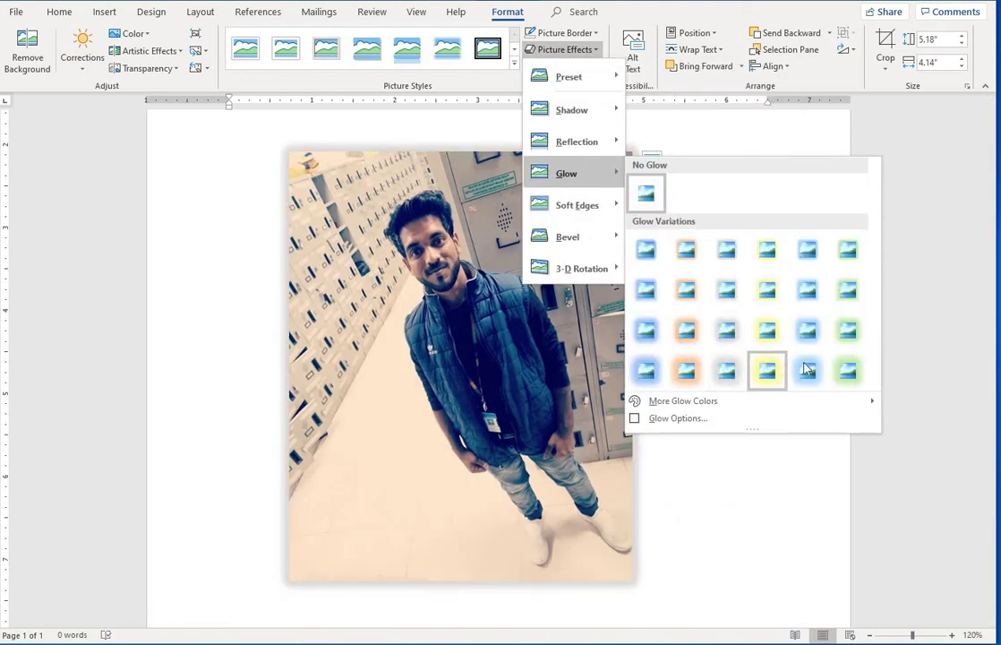
pyautogui.moveTo(843, 406)
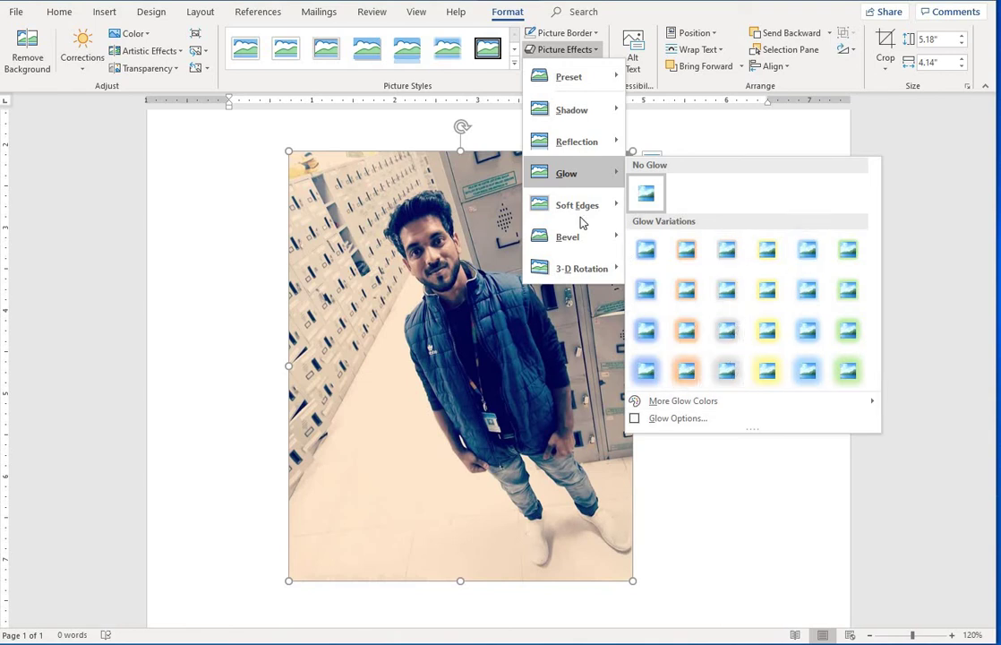
# Preview the soft edges, bevel and 3-D rotation effects on the photo without applying any.
pyautogui.moveTo(580, 222)
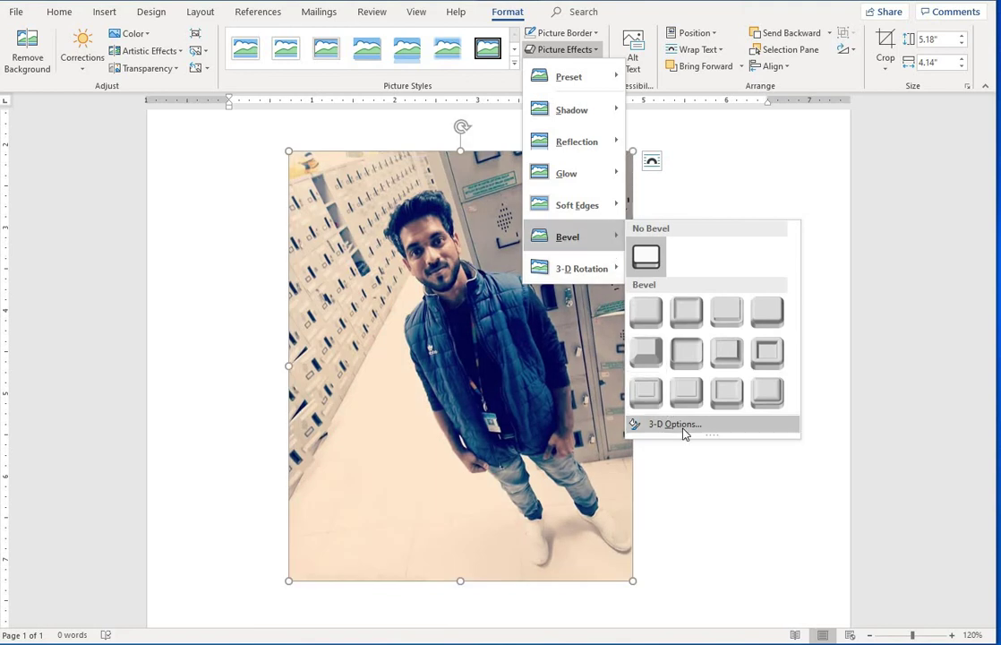
pyautogui.moveTo(610, 268)
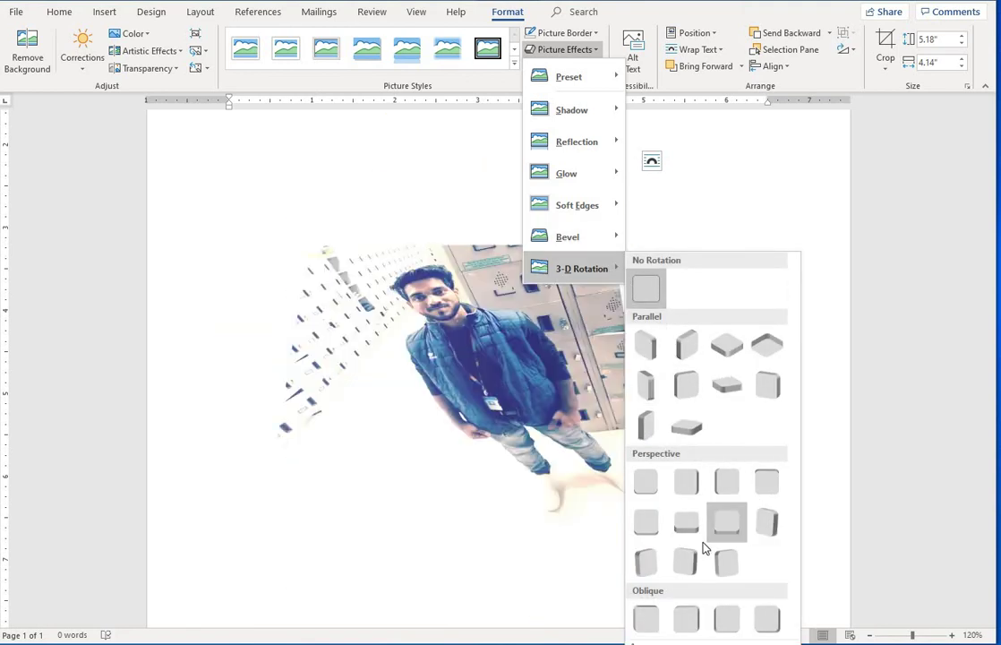
pyautogui.click(727, 148)
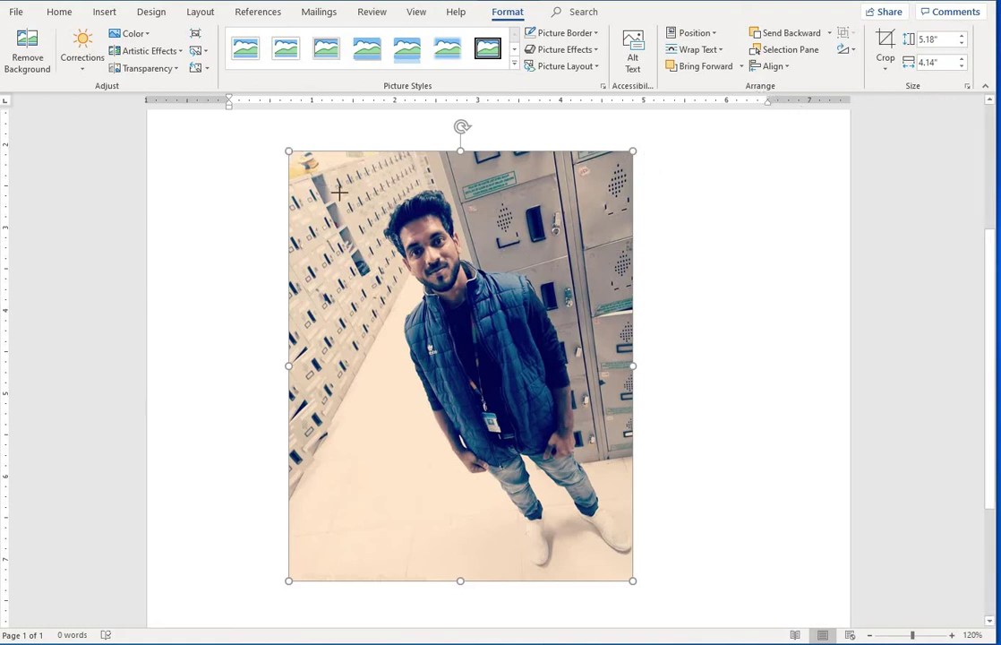
# Shrink the photo to about 4.65" high and 3.72" wide, and view its position options without choosing one.
pyautogui.moveTo(339, 192); pyautogui.dragTo(323, 195)
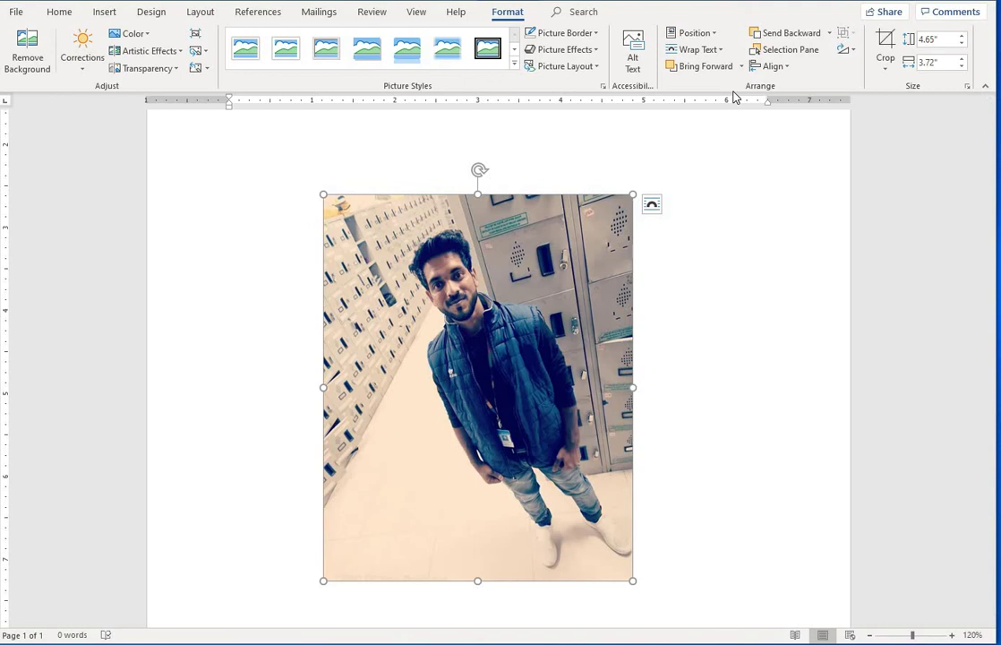
pyautogui.click(101, 13)
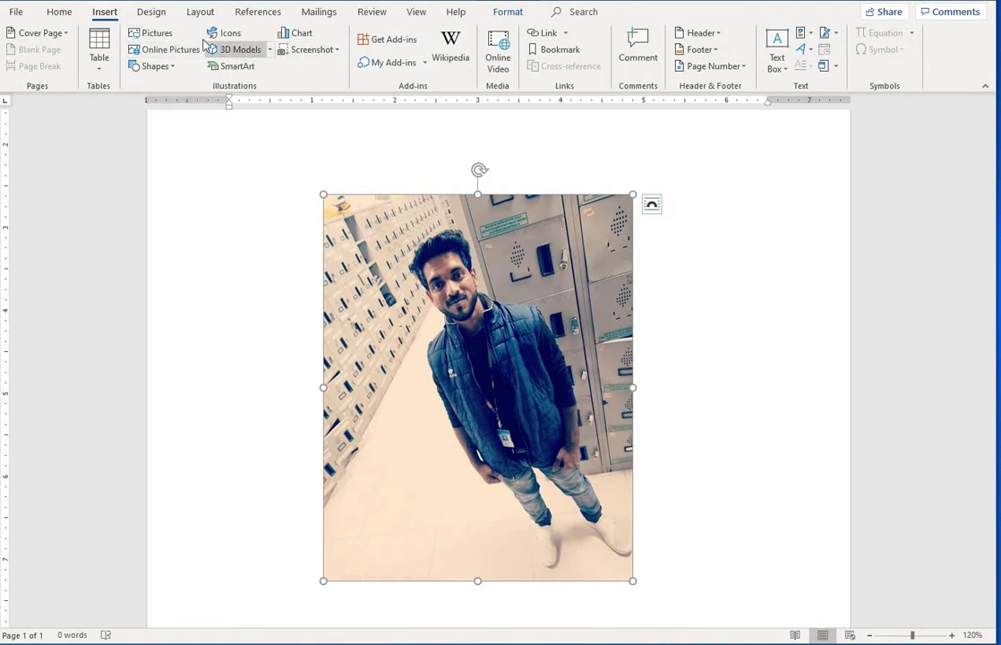
pyautogui.click(499, 13)
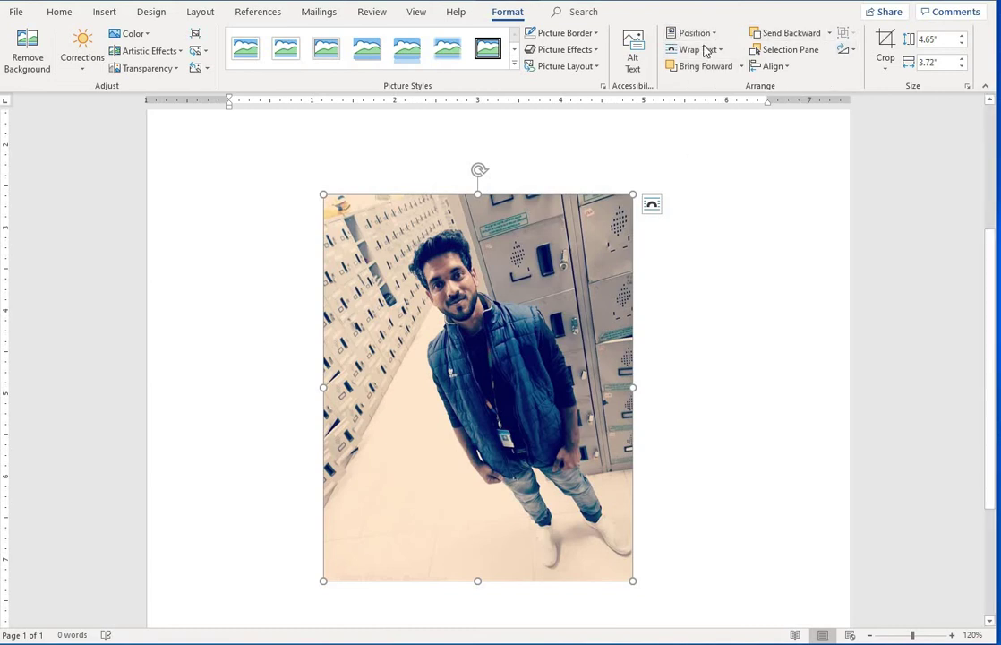
pyautogui.click(703, 40)
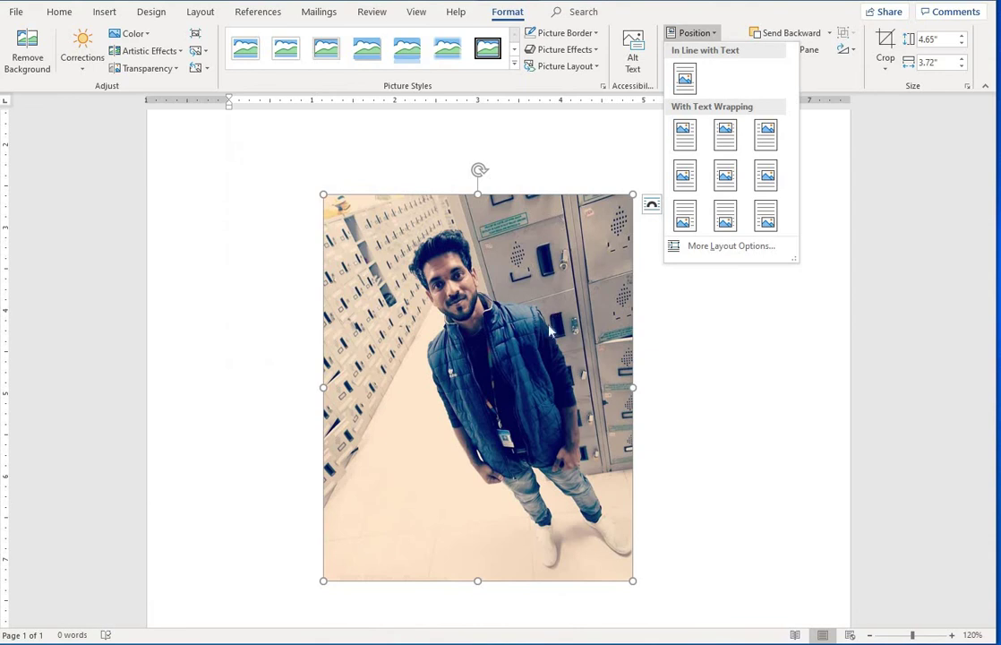
pyautogui.click(437, 335)
pyautogui.click(685, 33)
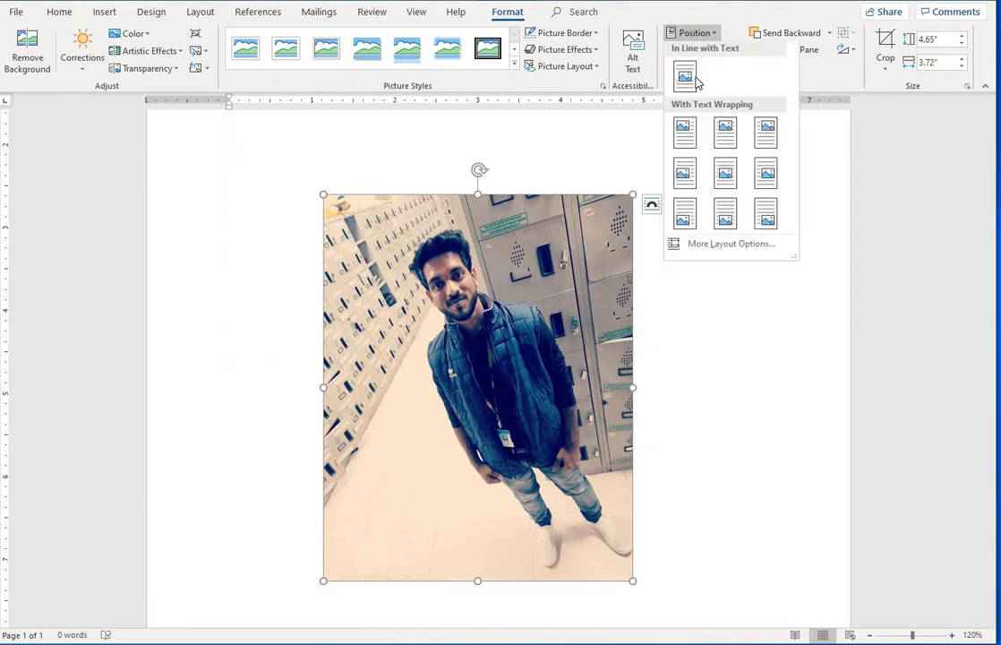
pyautogui.click(545, 326)
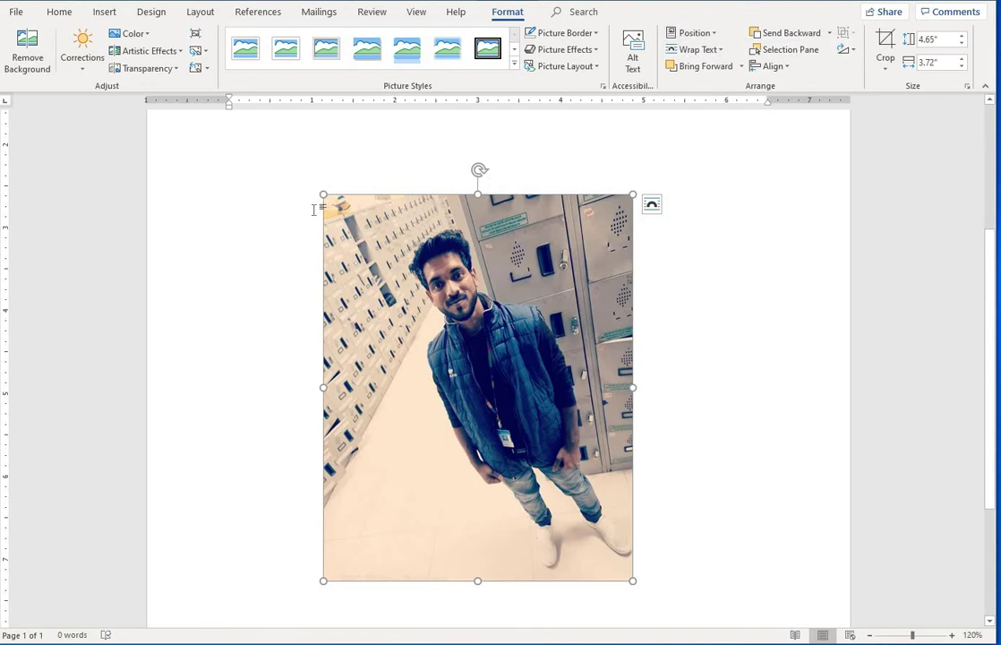
# Shrink the photo to about 2.07" high and 1.66" wide and move it near the page's upper left margin.
pyautogui.moveTo(324, 193); pyautogui.dragTo(529, 433)
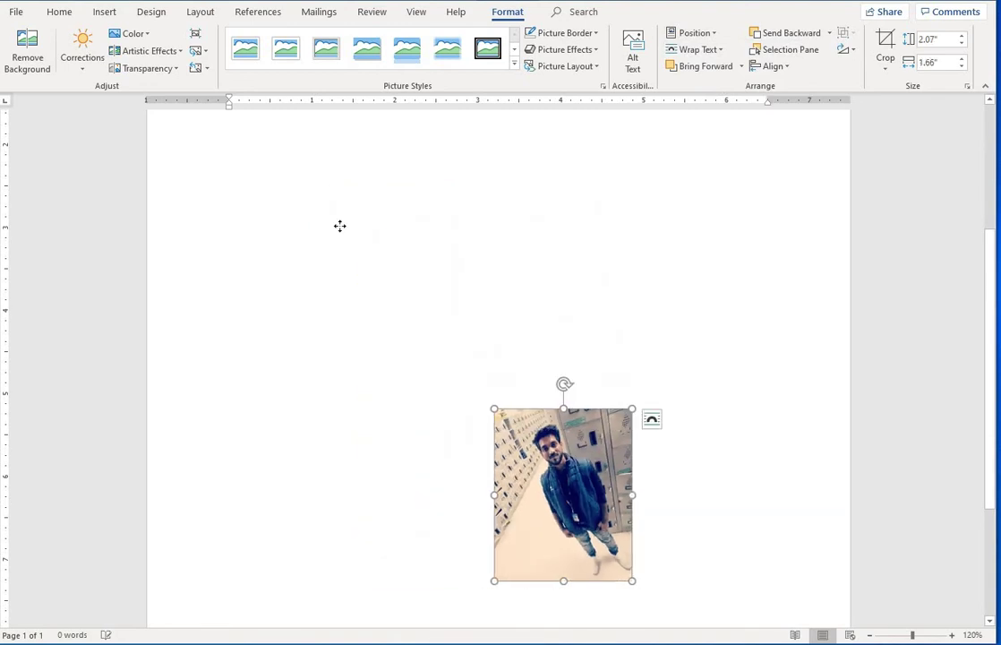
pyautogui.moveTo(339, 225); pyautogui.dragTo(339, 224)
pyautogui.click(427, 327)
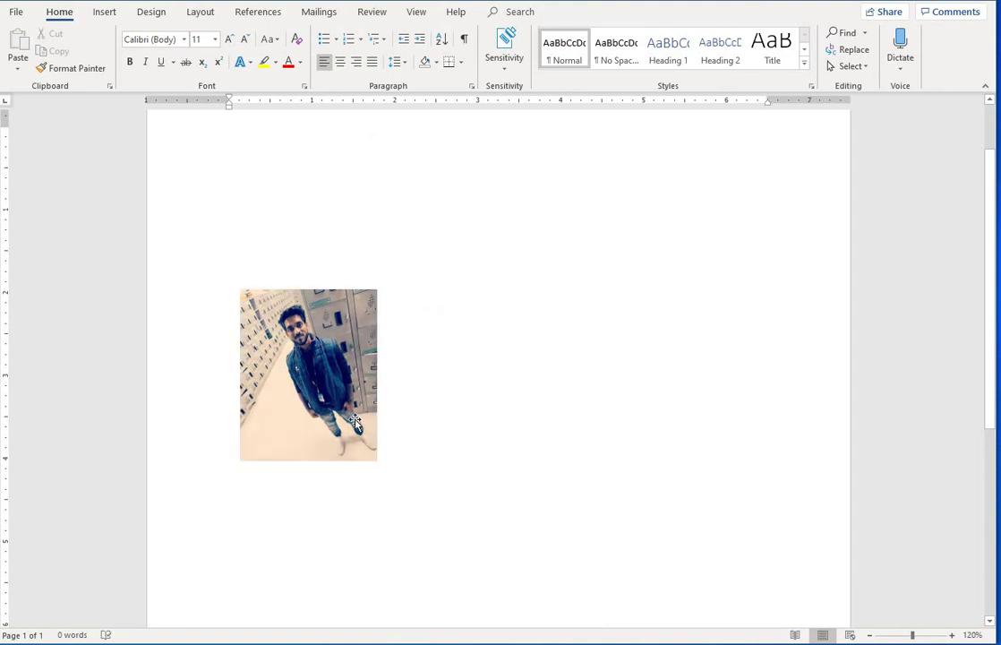
pyautogui.moveTo(356, 424); pyautogui.dragTo(355, 282)
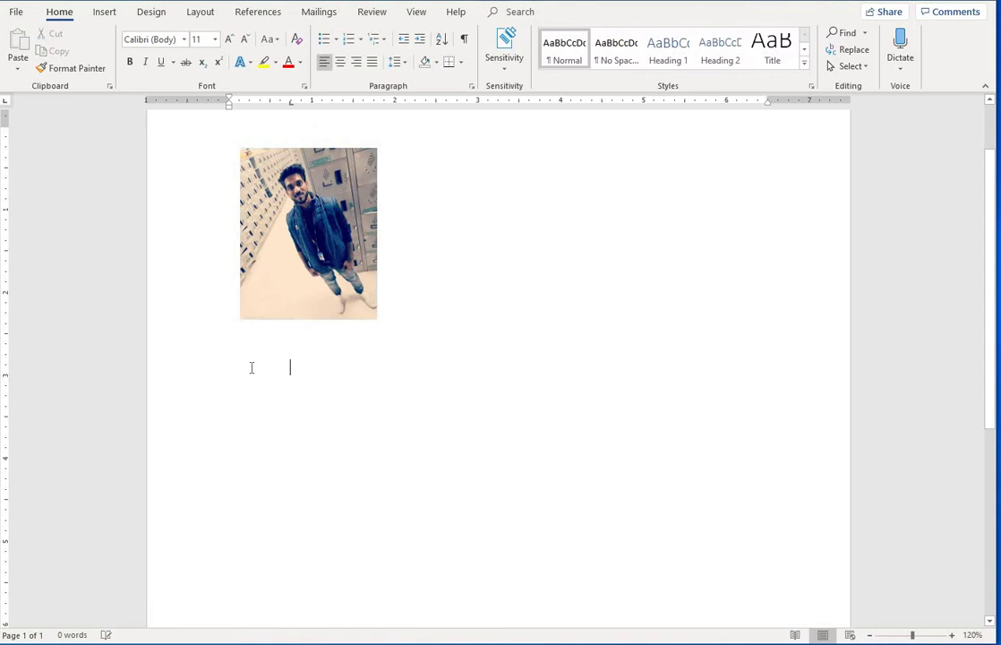
# Generate sample paragraphs below the photo with =rand().
pyautogui.write('=rand(')
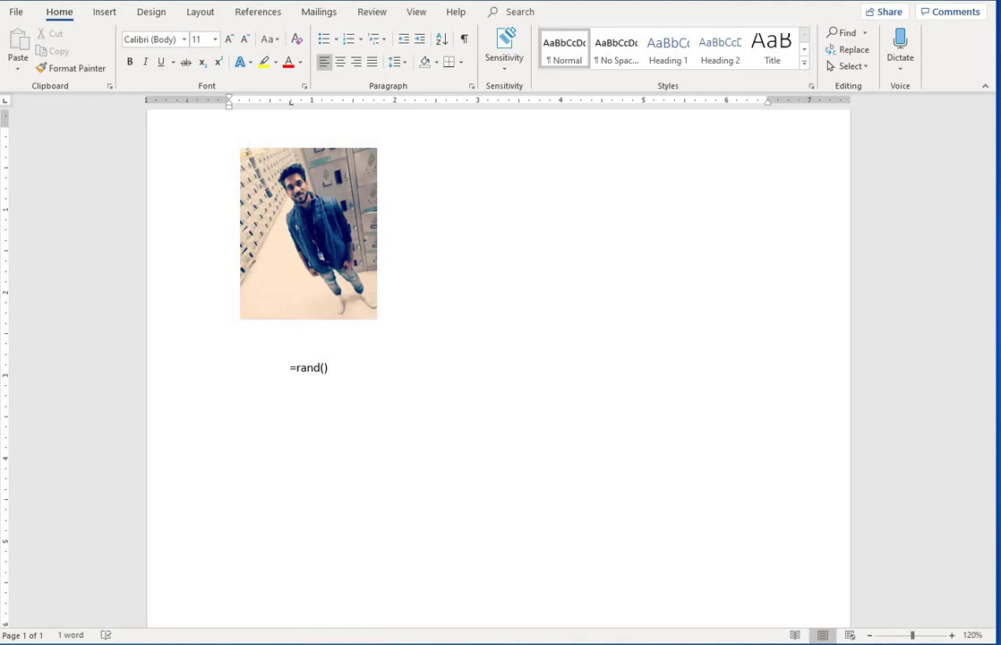
pyautogui.press('Return')
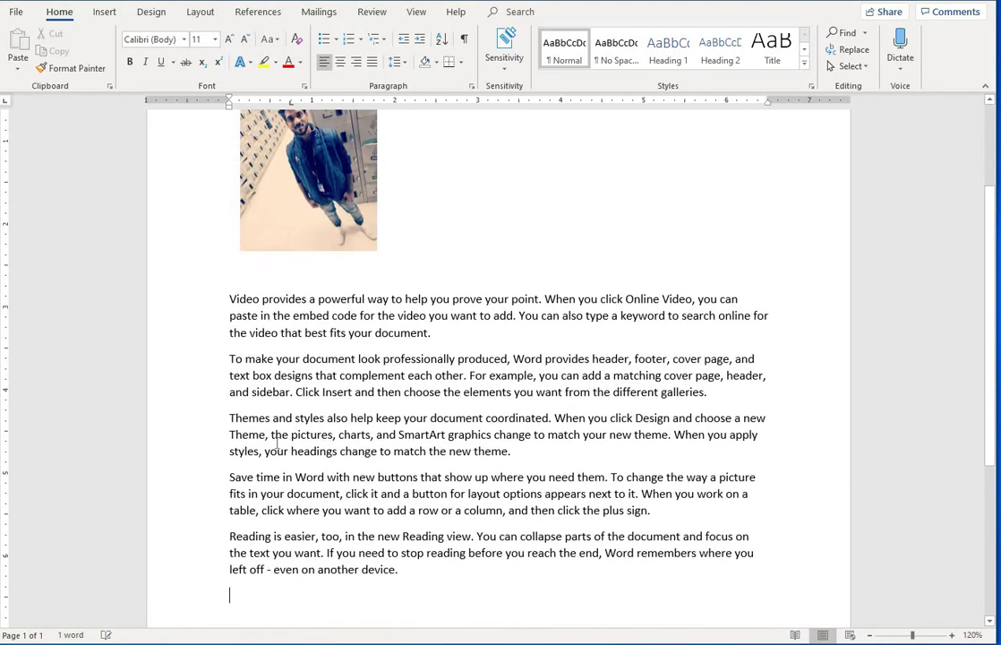
# Position the photo in the bottom right of the page with square text wrapping and check its placement.
pyautogui.scroll(3, 336, 352)
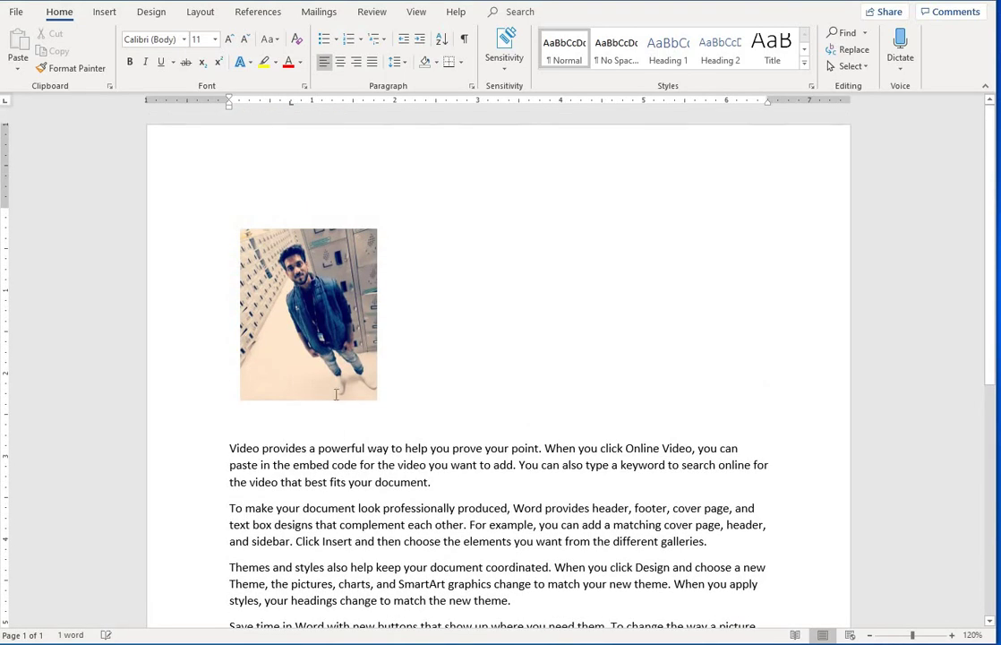
pyautogui.click(328, 332)
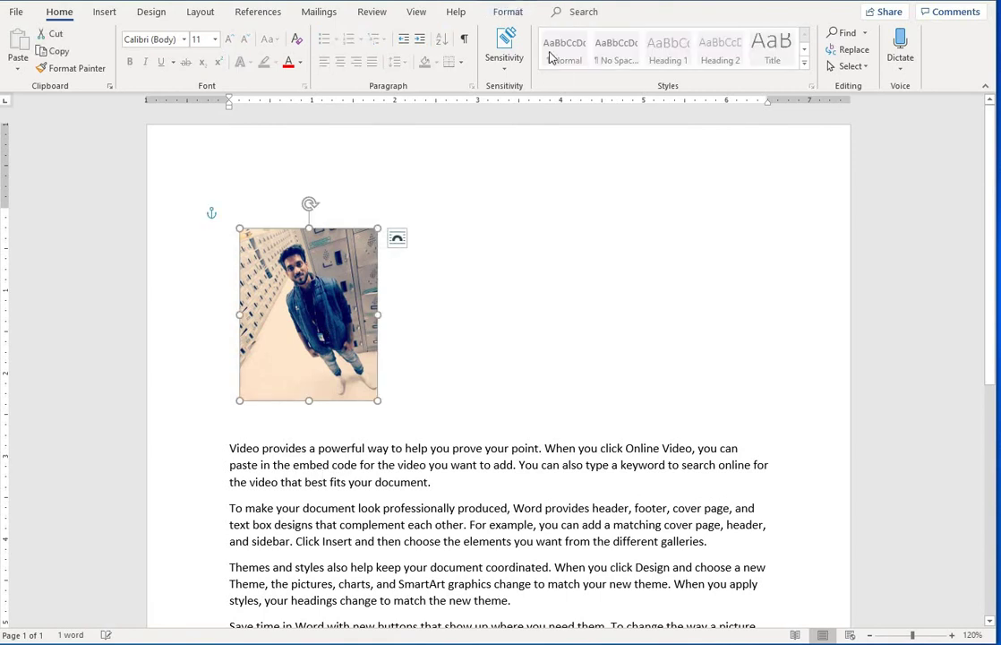
pyautogui.click(508, 11)
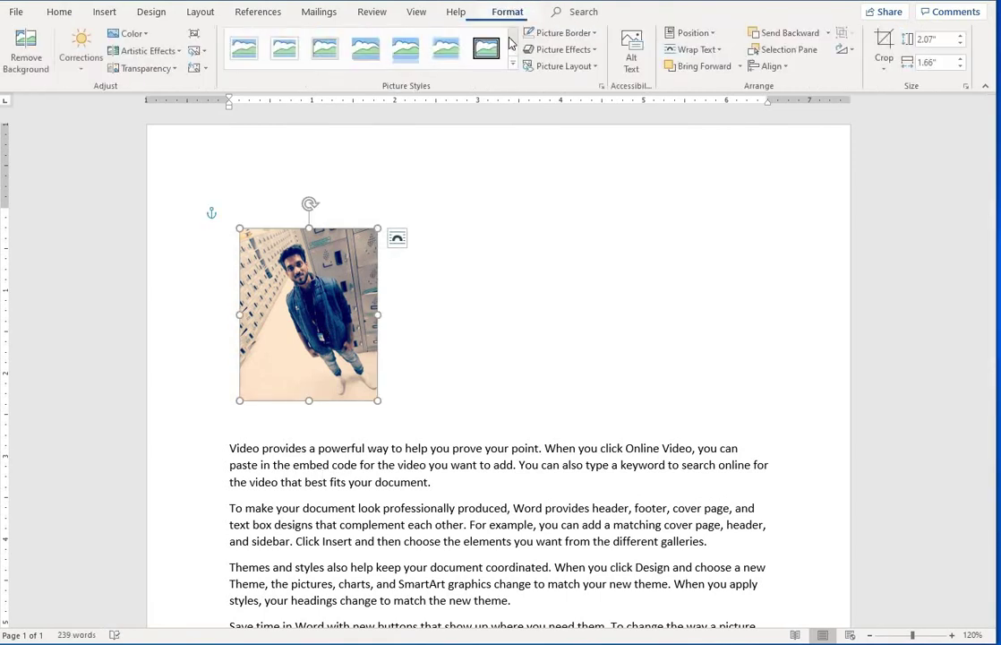
pyautogui.click(706, 36)
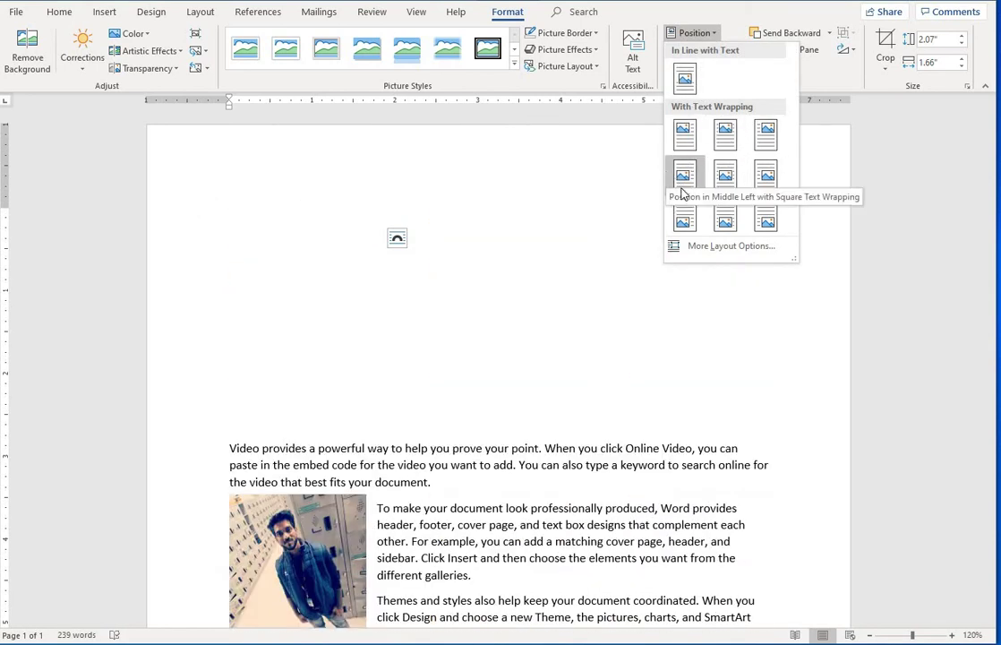
pyautogui.click(761, 221)
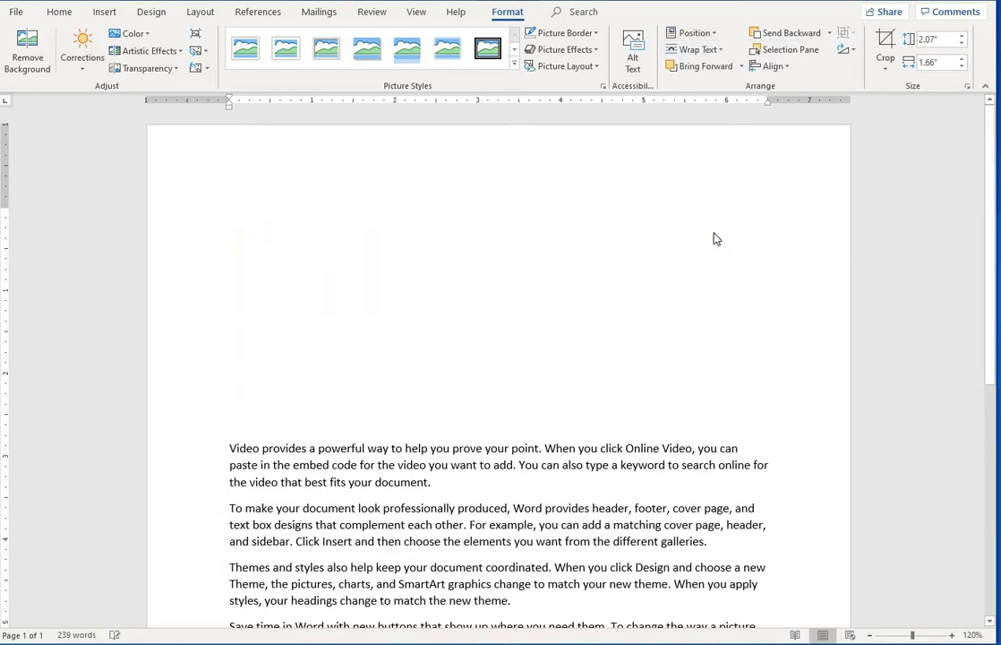
pyautogui.scroll(-8, 542, 347)
pyautogui.scroll(8, 620, 354)
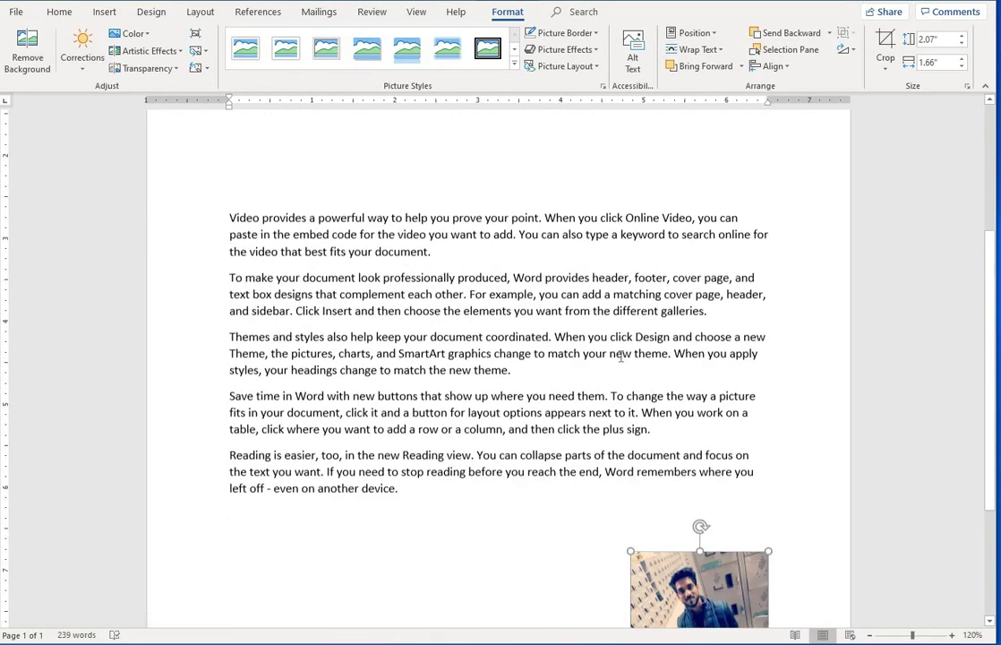
# Change the photo's position to In Line with Text.
pyautogui.click(695, 34)
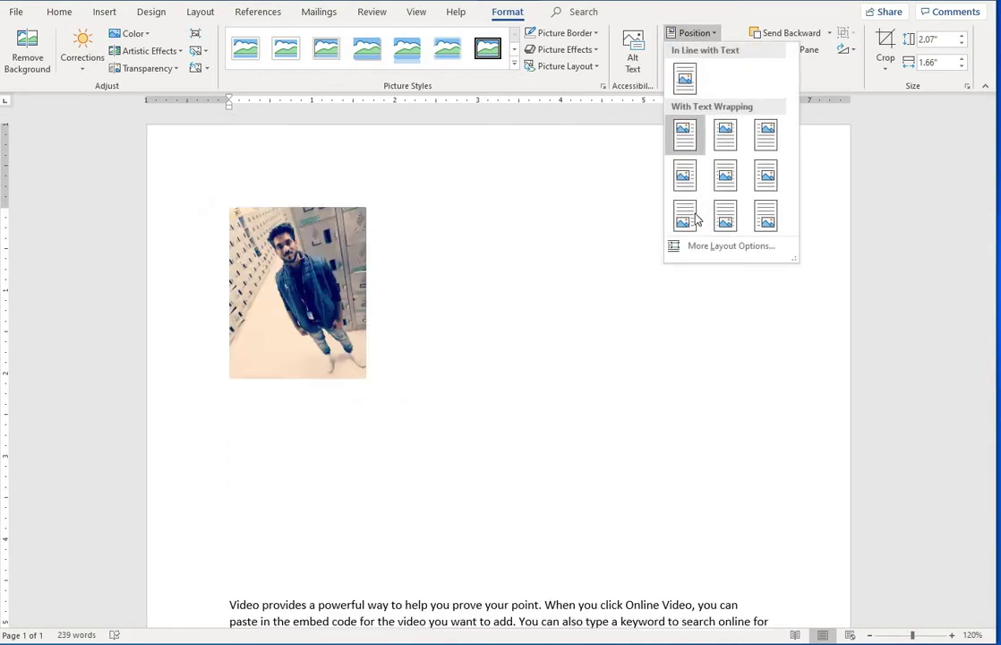
pyautogui.click(685, 81)
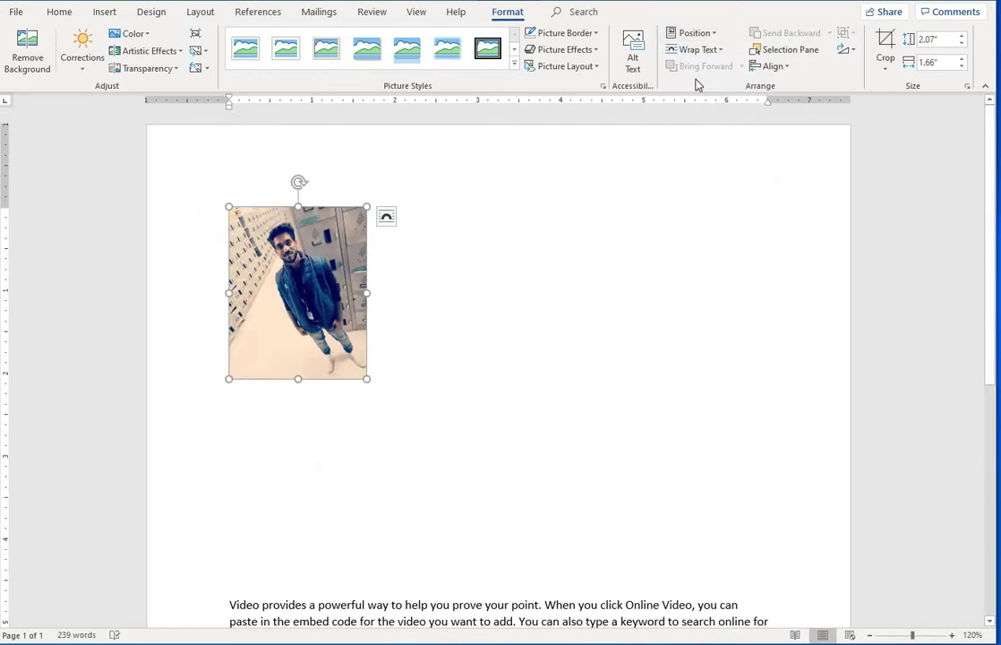
# Set the photo's text wrapping to In Line with Text and reselect the photo.
pyautogui.click(699, 50)
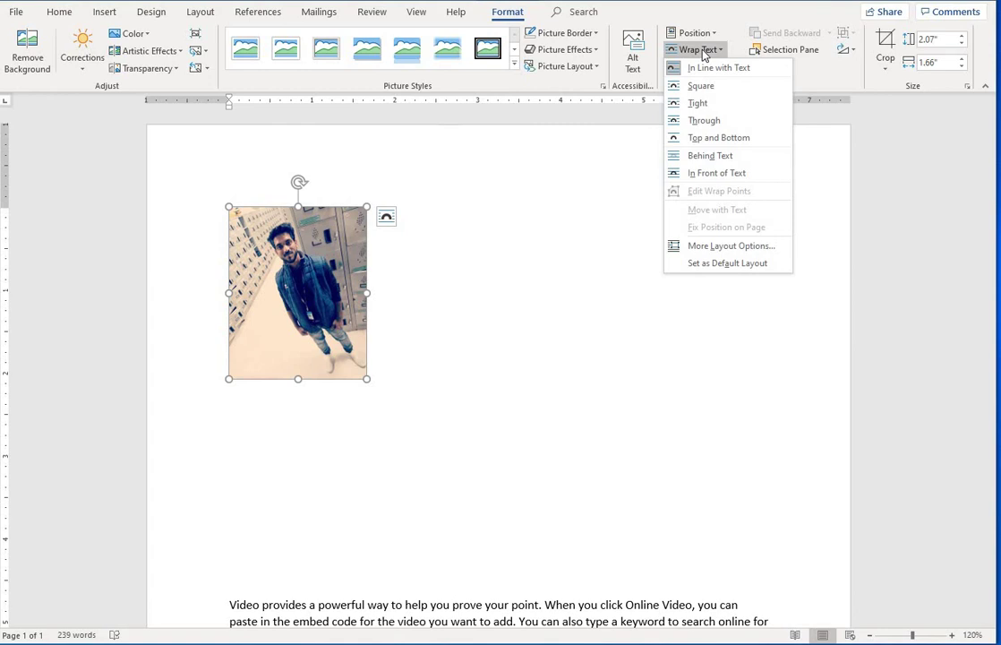
pyautogui.click(718, 68)
pyautogui.click(465, 335)
pyautogui.click(344, 305)
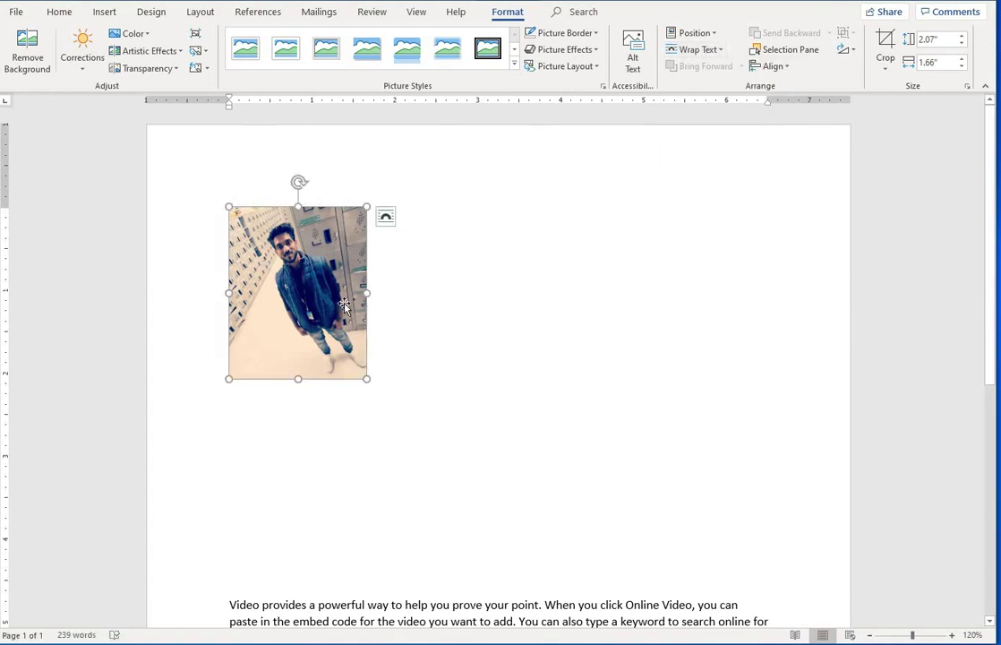
# Set the photo's text wrapping to Square and move it down into the middle of the sample paragraphs.
pyautogui.click(697, 50)
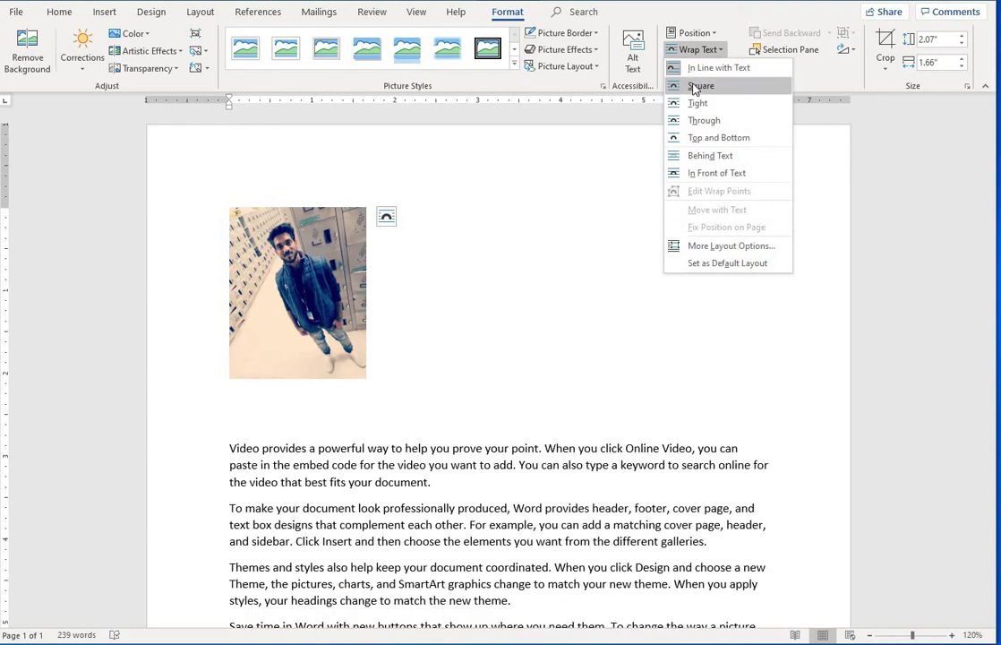
pyautogui.click(699, 86)
pyautogui.moveTo(306, 355); pyautogui.dragTo(442, 503)
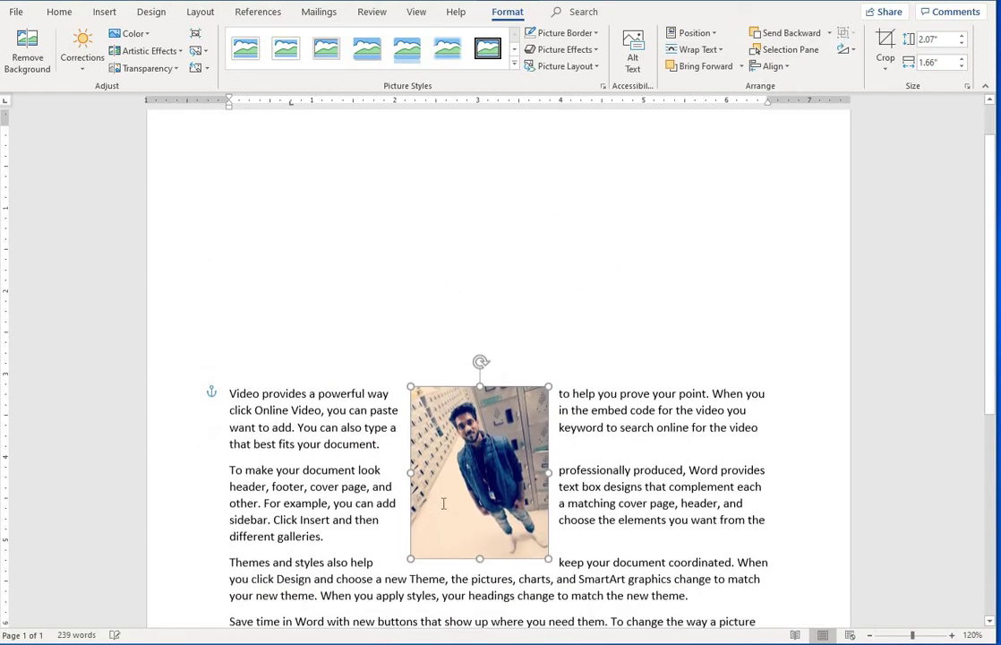
pyautogui.scroll(-4, 442, 430)
pyautogui.moveTo(447, 362); pyautogui.dragTo(447, 419)
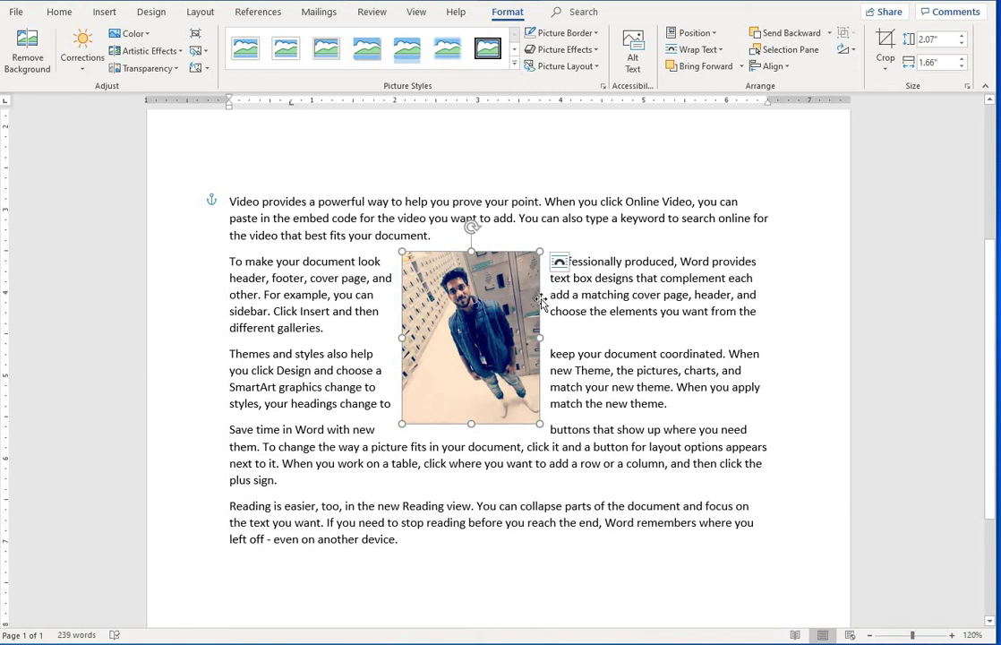
# Place the photo Behind Text and enlarge it to about 2.84" high and 2.27" wide.
pyautogui.click(699, 49)
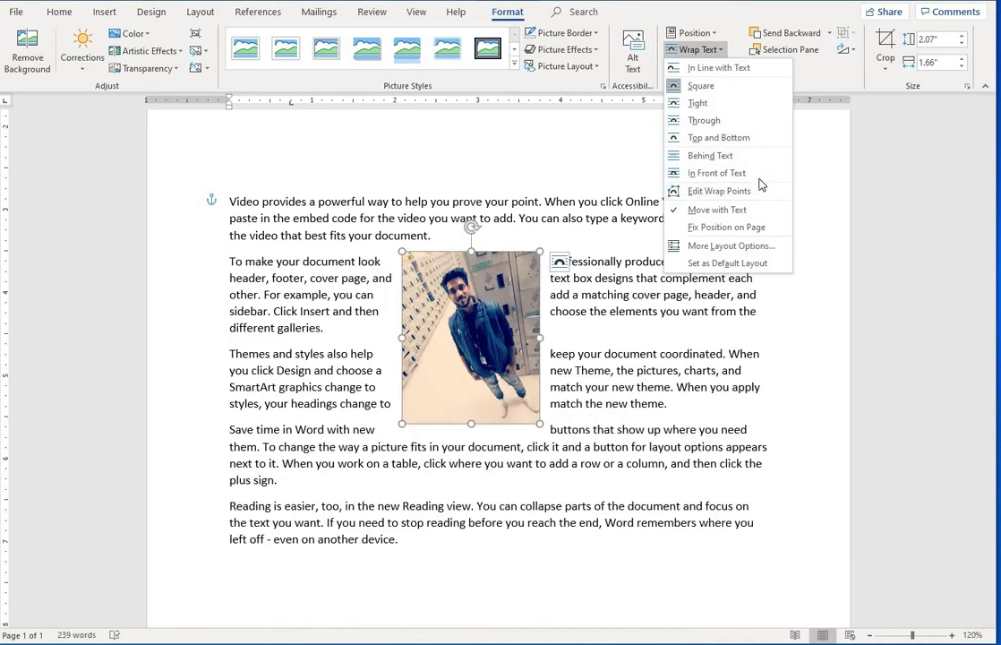
pyautogui.click(746, 155)
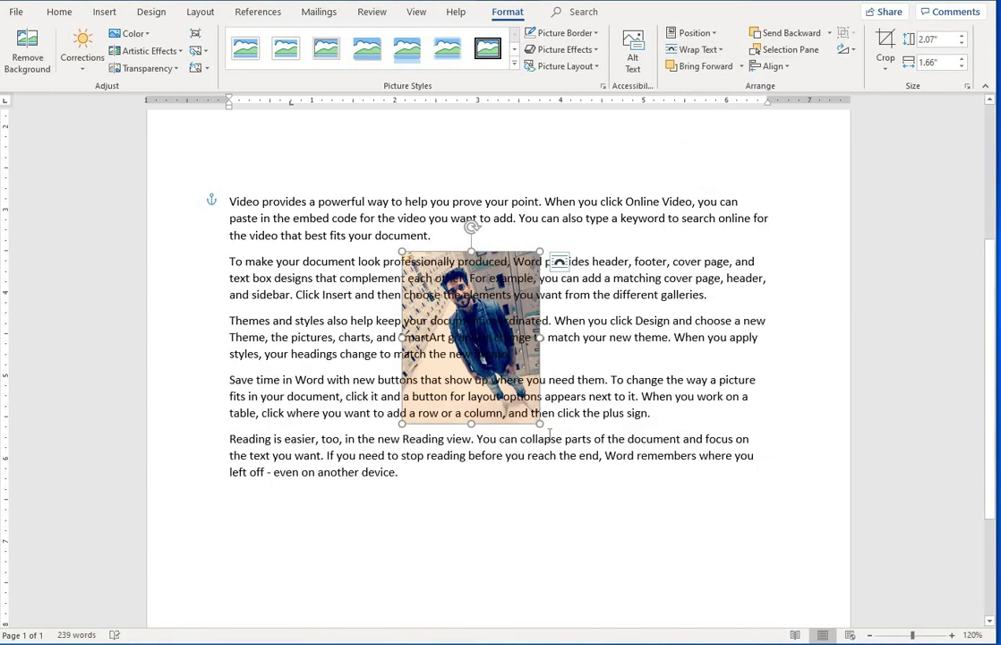
pyautogui.moveTo(591, 479); pyautogui.dragTo(591, 488)
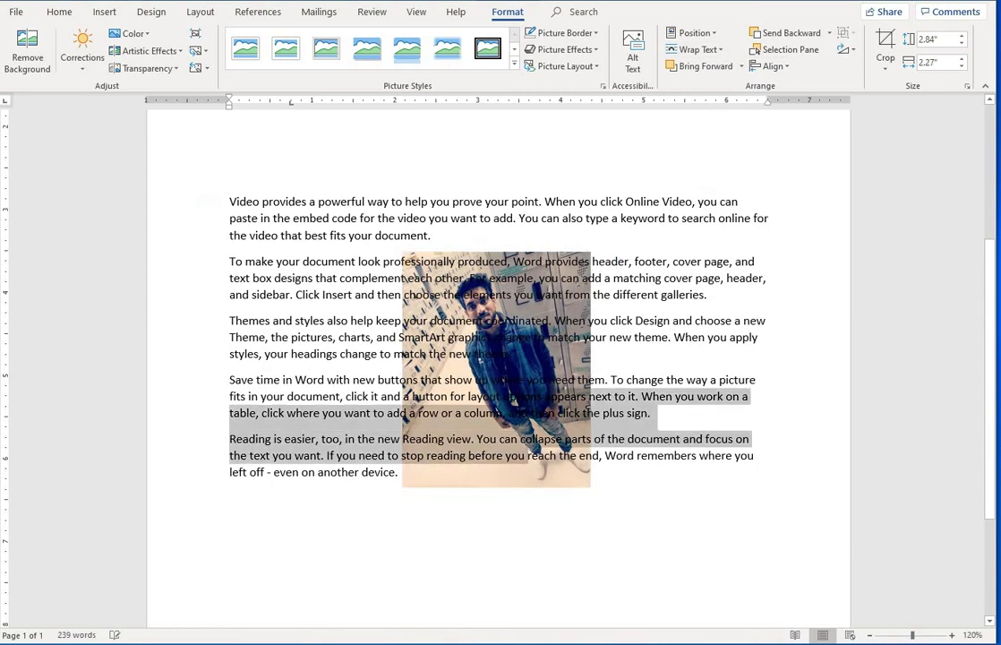
# Try a different font color on the sample text running over the photo and undo the change.
pyautogui.click(486, 552)
pyautogui.moveTo(400, 473); pyautogui.dragTo(224, 218)
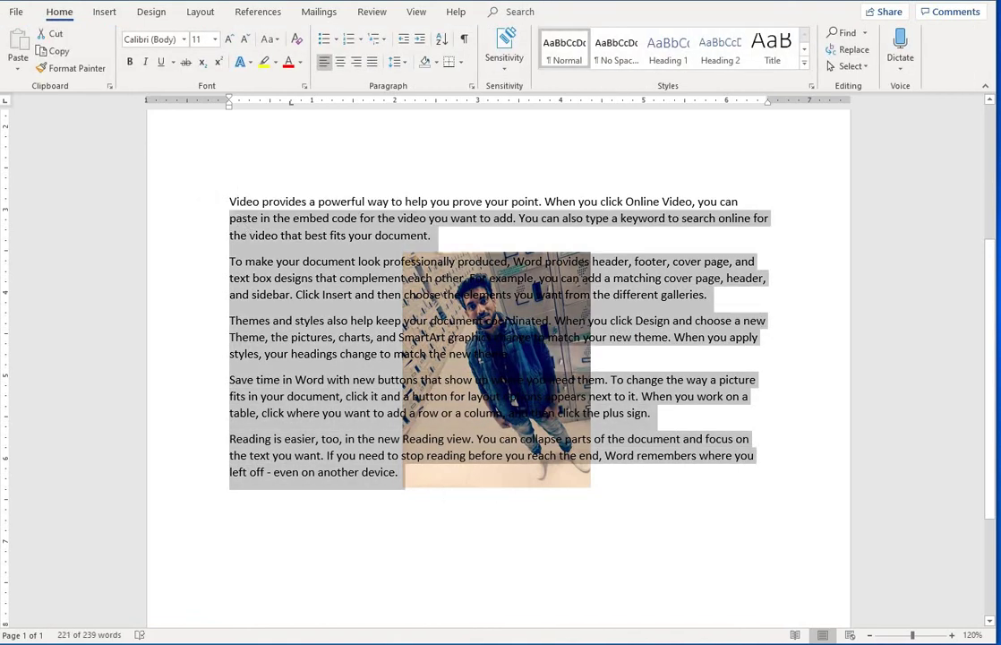
pyautogui.click(288, 61)
pyautogui.click(300, 62)
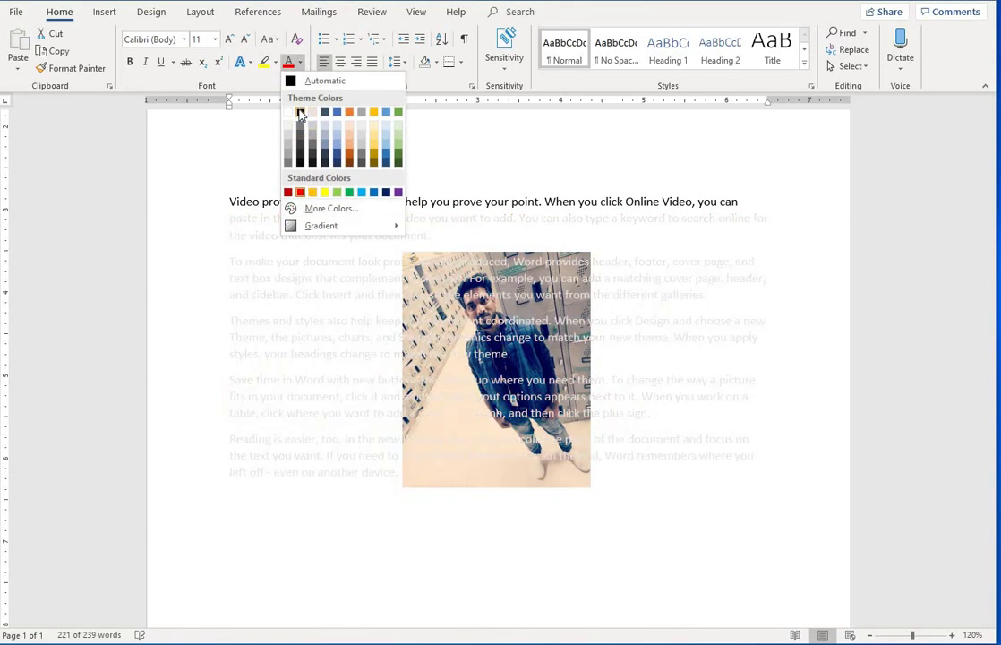
pyautogui.hotkey('ctrl', 'z')
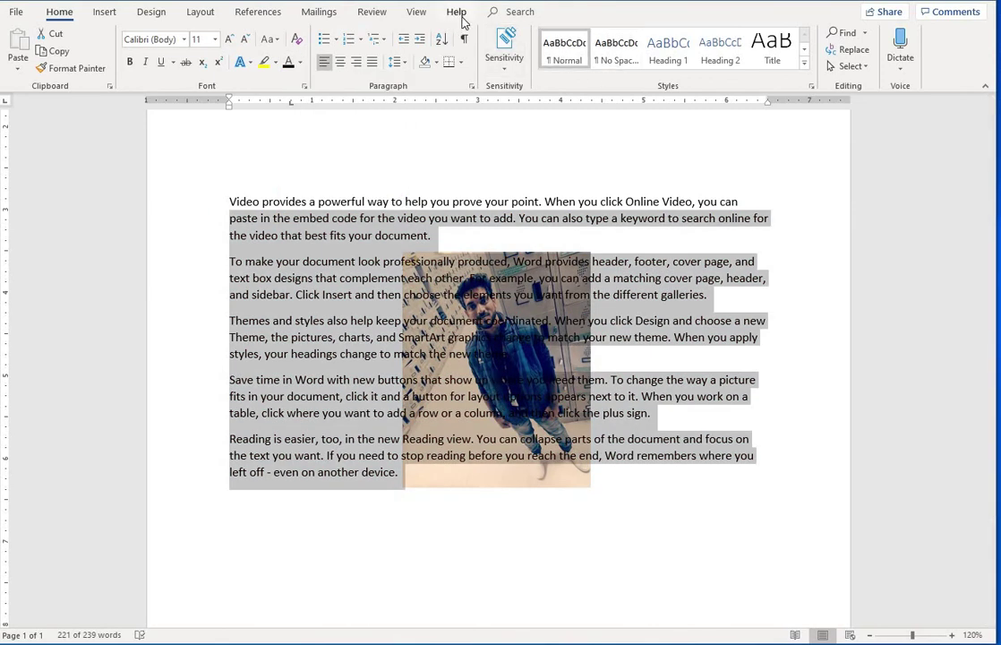
pyautogui.click(561, 328)
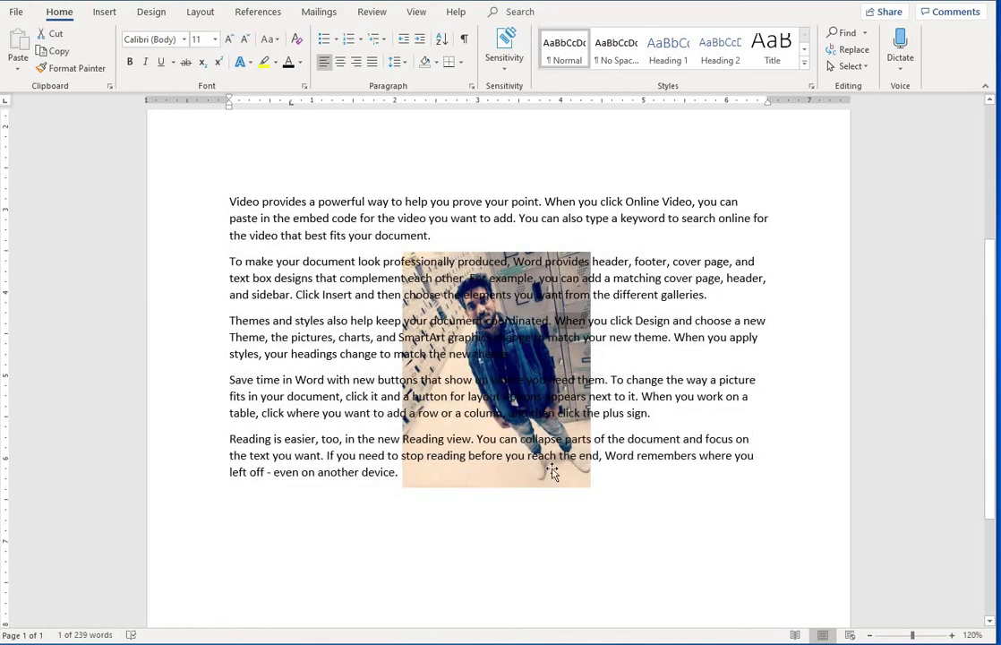
# Set the photo's text wrapping to In Front of Text and move it slightly up over the paragraphs.
pyautogui.click(507, 12)
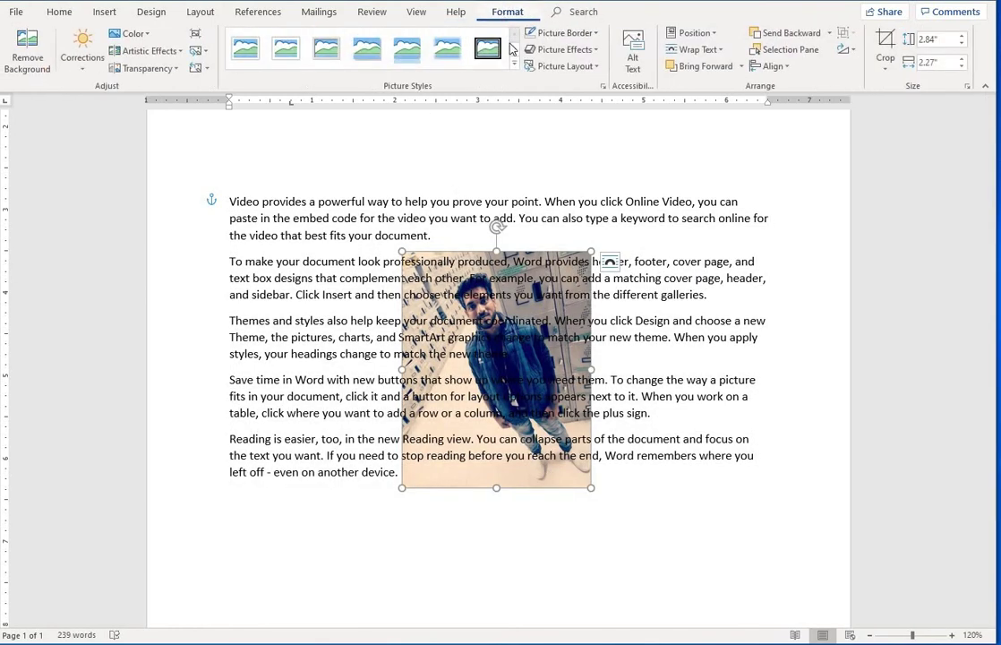
pyautogui.click(697, 50)
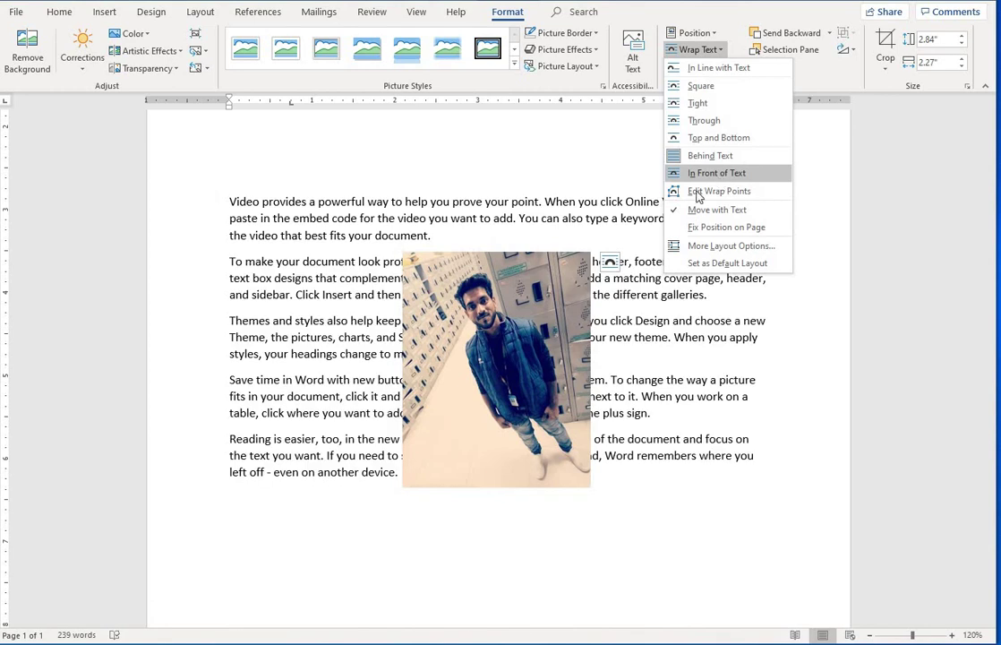
pyautogui.click(712, 173)
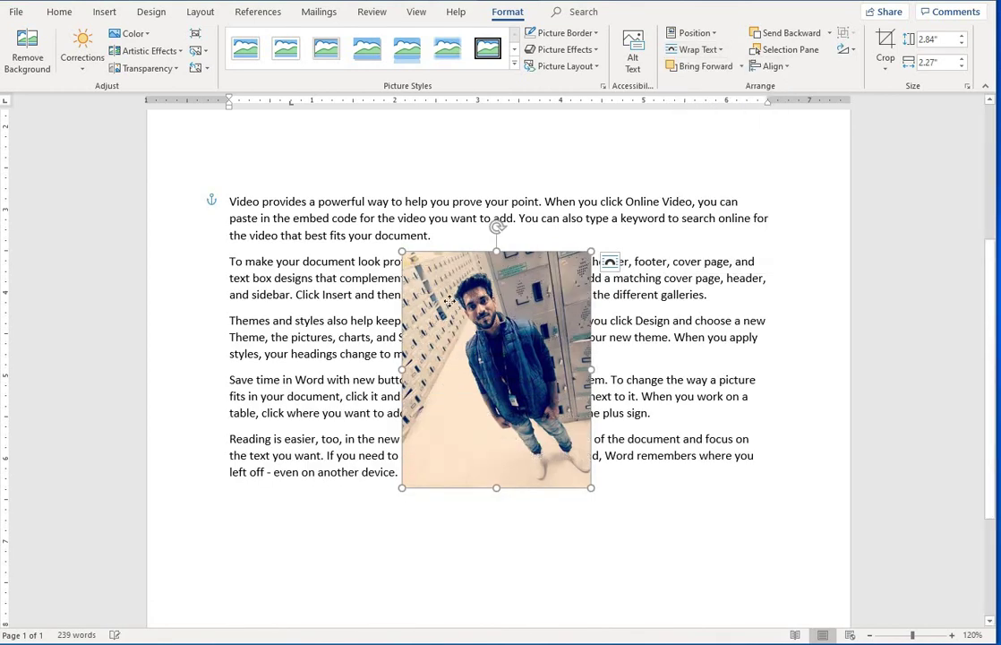
pyautogui.moveTo(450, 301); pyautogui.dragTo(432, 257)
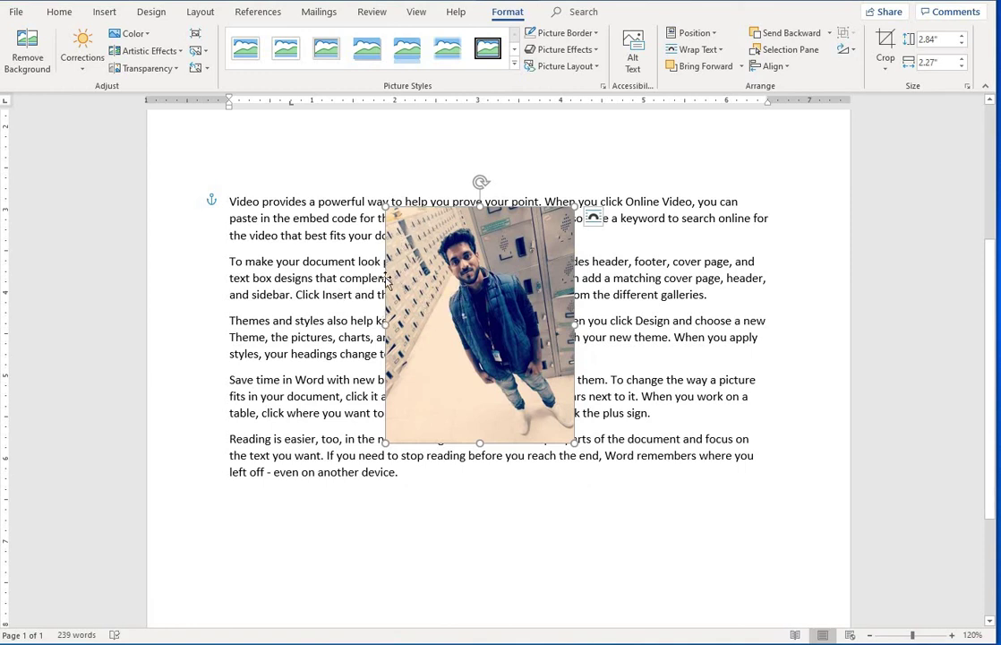
# Edit the photo's wrap points, pulling its two upper corners outward and down and reshaping the lower right side.
pyautogui.click(698, 49)
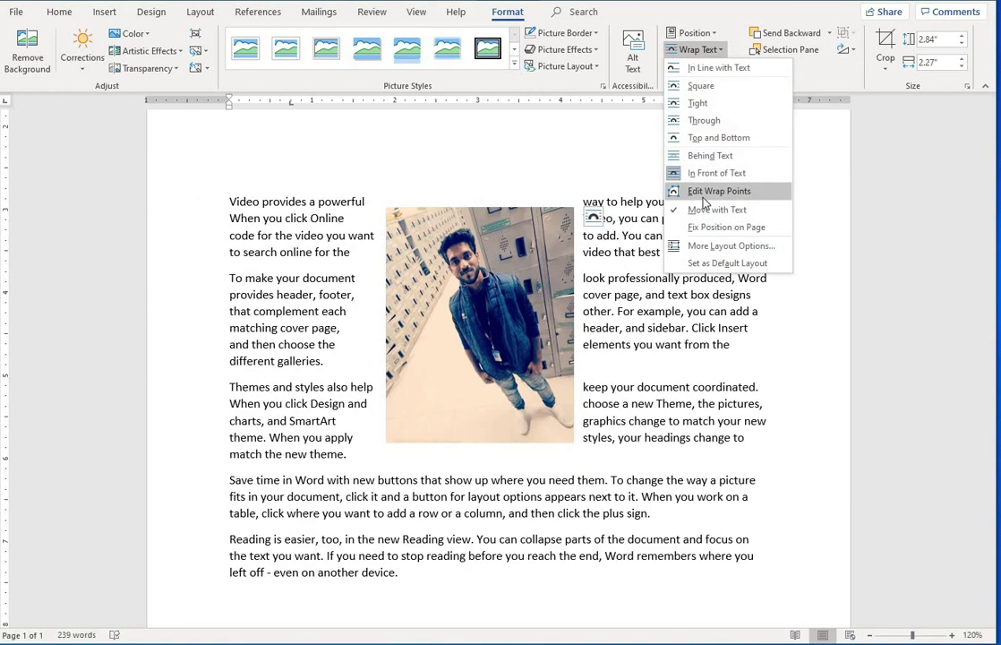
pyautogui.click(706, 190)
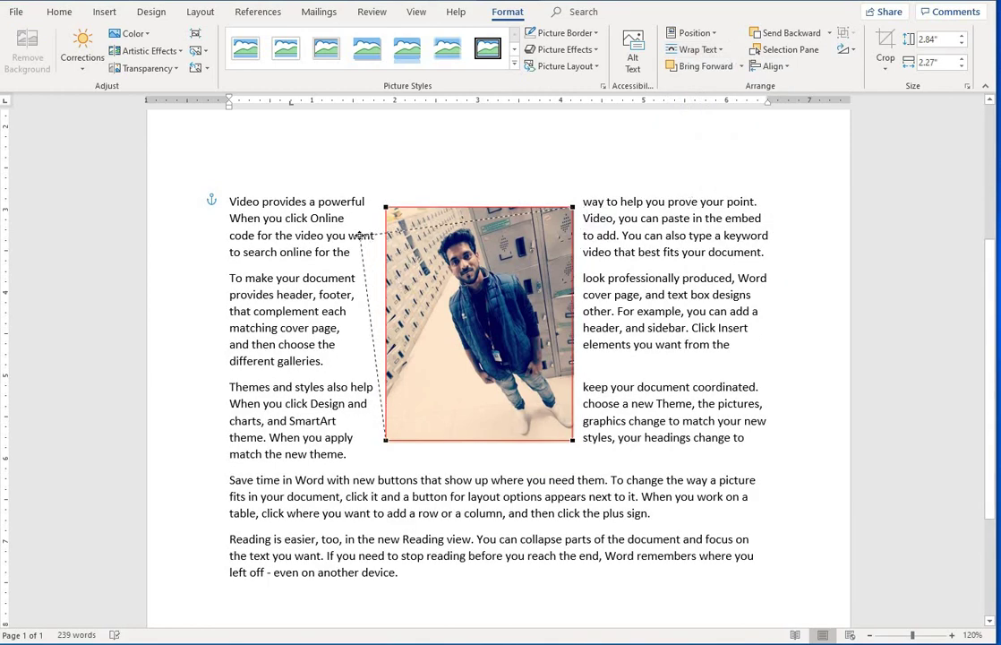
pyautogui.moveTo(385, 207); pyautogui.dragTo(360, 236)
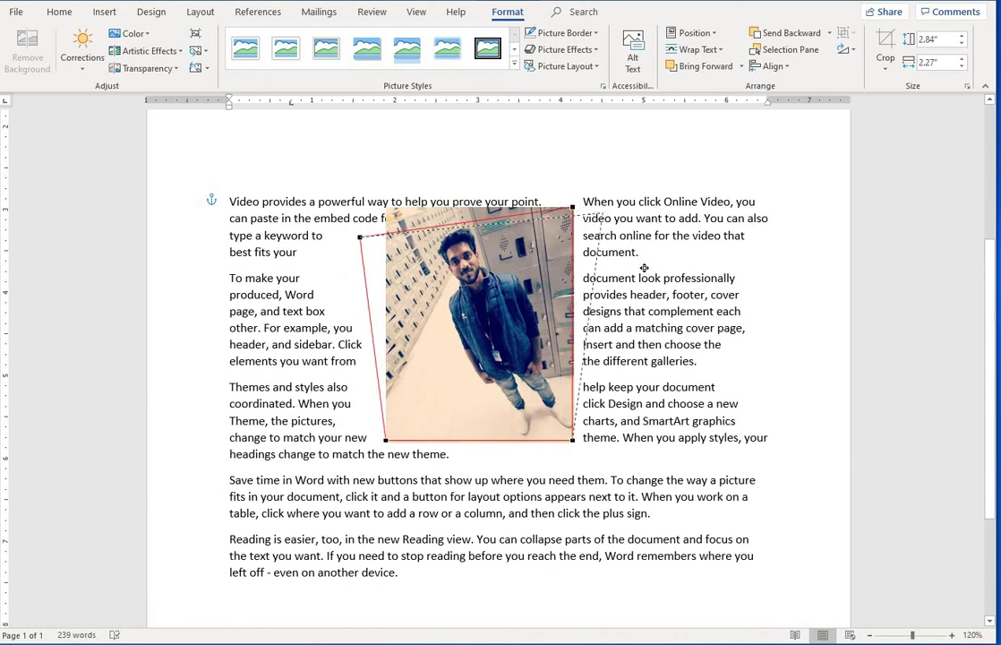
pyautogui.moveTo(571, 207); pyautogui.dragTo(644, 270)
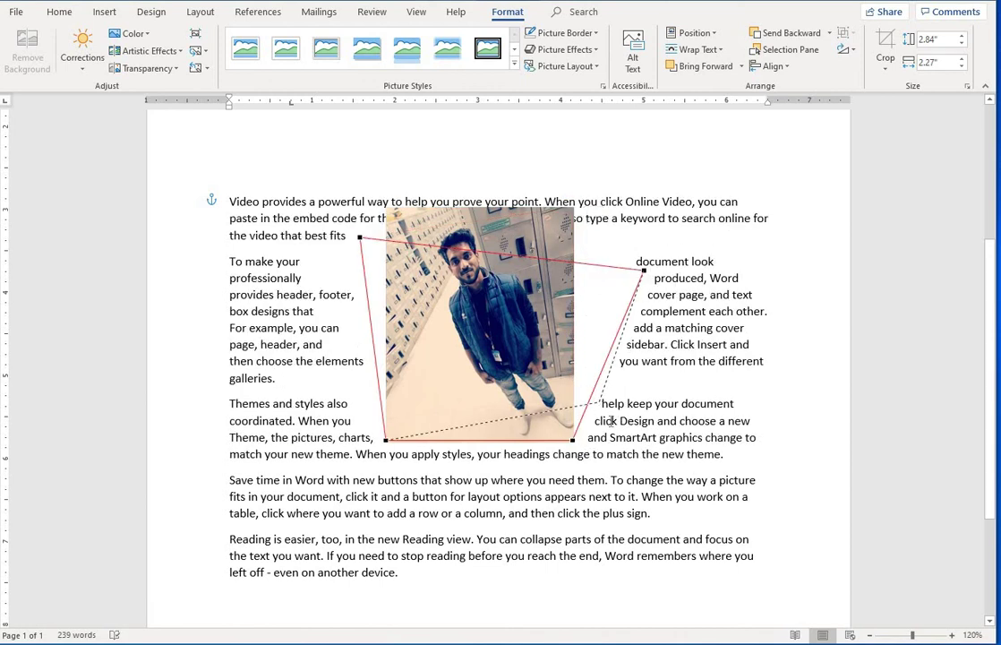
pyautogui.moveTo(598, 407); pyautogui.dragTo(577, 414)
pyautogui.press('Escape')
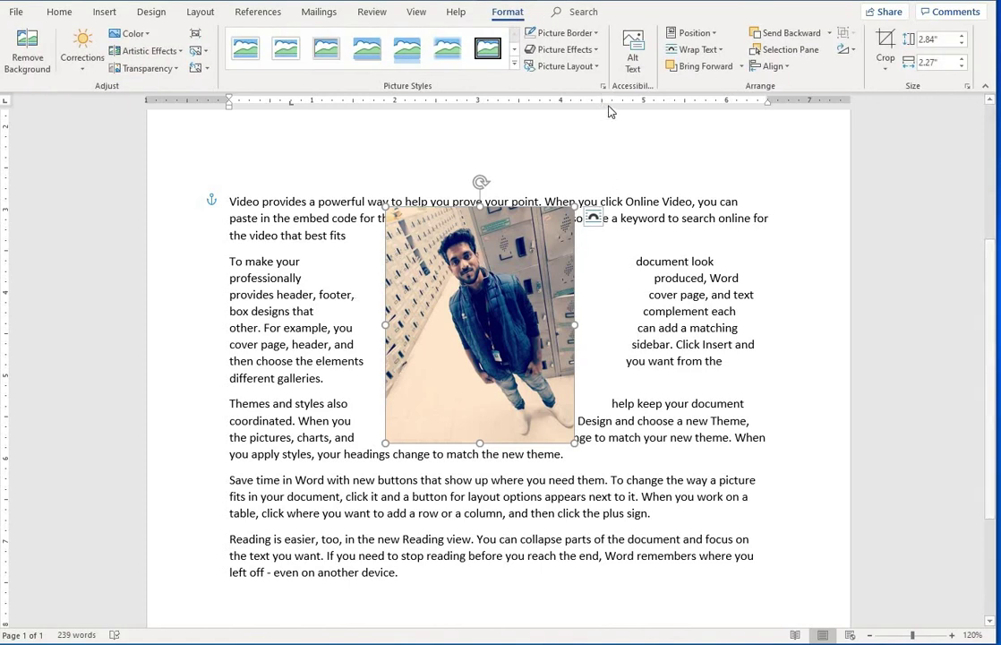
# Fix the photo's position on the page and move it lower among the paragraphs.
pyautogui.click(707, 51)
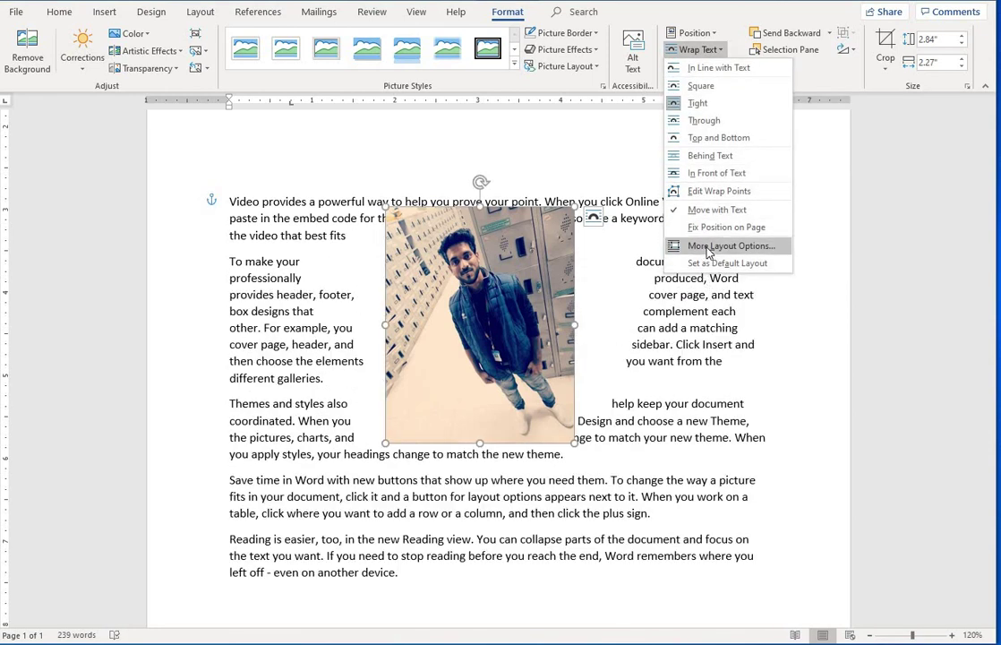
pyautogui.click(707, 232)
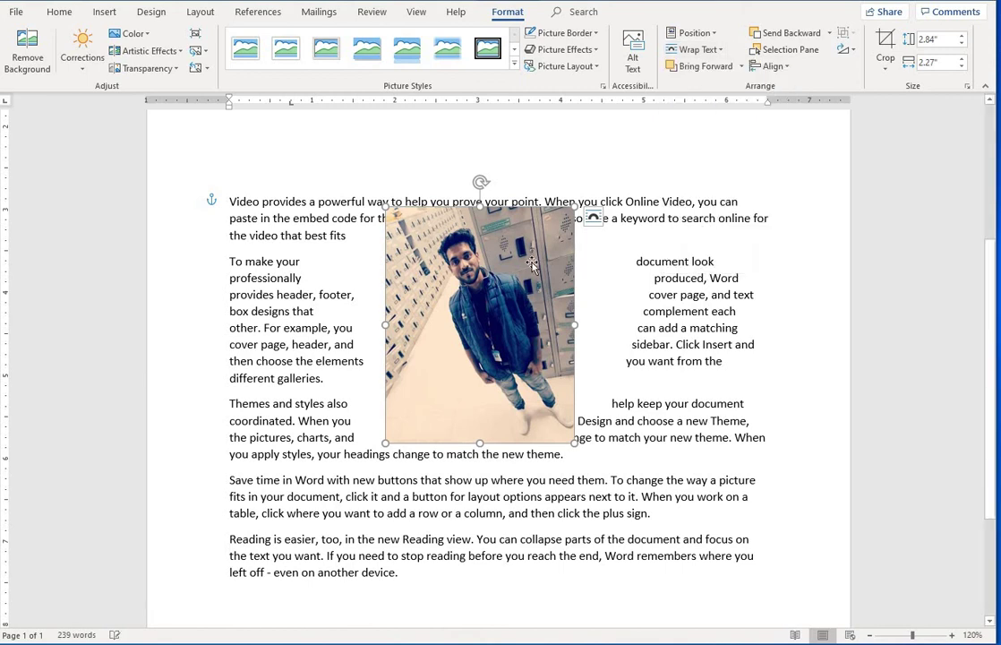
pyautogui.moveTo(532, 265); pyautogui.dragTo(537, 316)
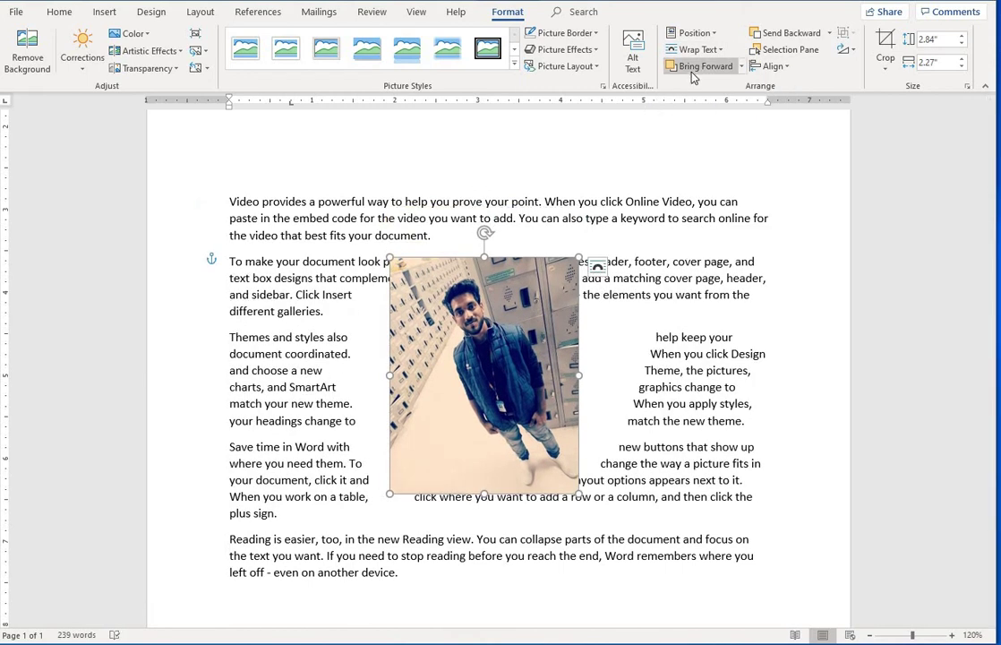
pyautogui.click(742, 68)
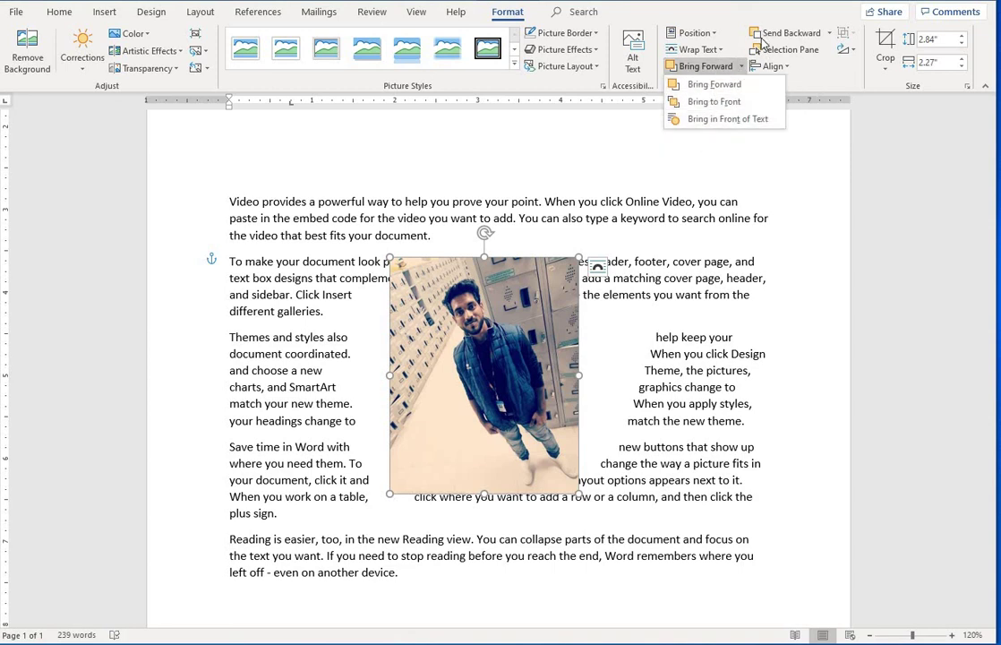
pyautogui.click(707, 66)
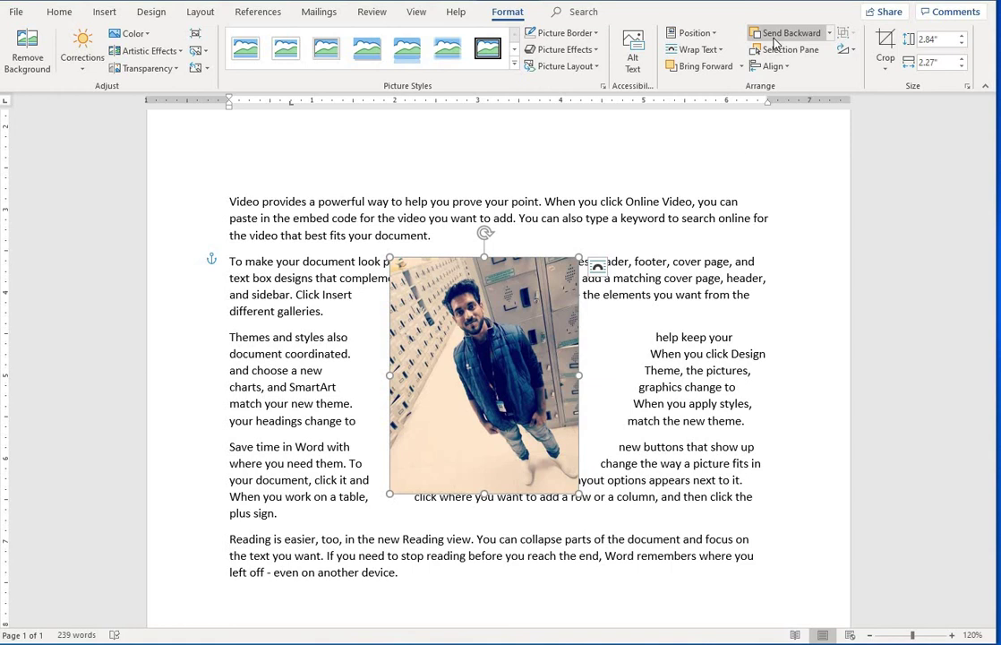
# Insert the red-shirt photo from the pic folder into the second paragraph and shrink it to about 2.79" by 2.79".
pyautogui.click(338, 289)
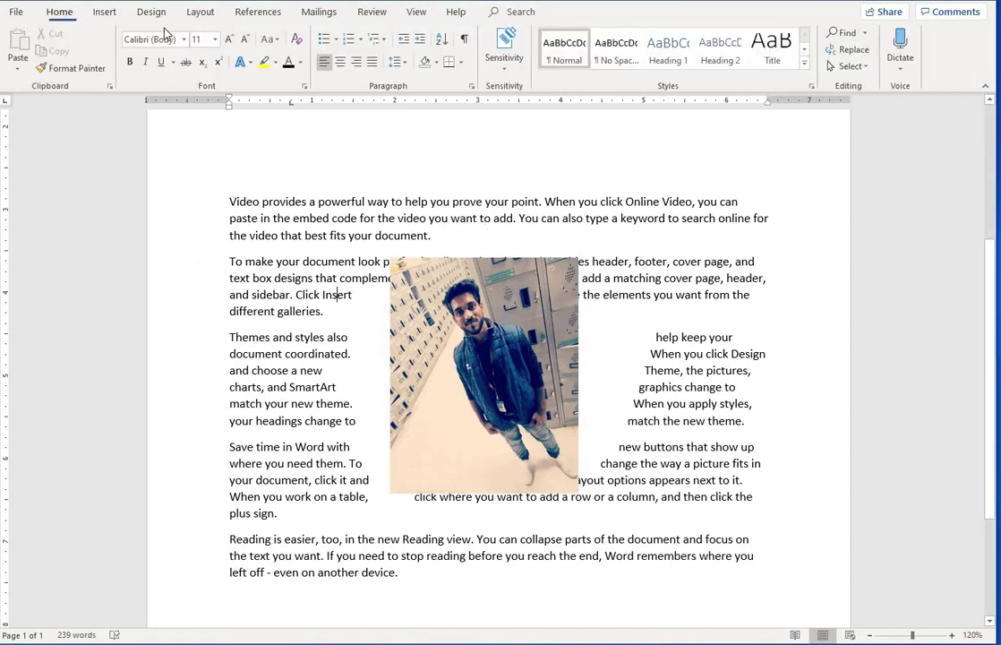
pyautogui.click(104, 11)
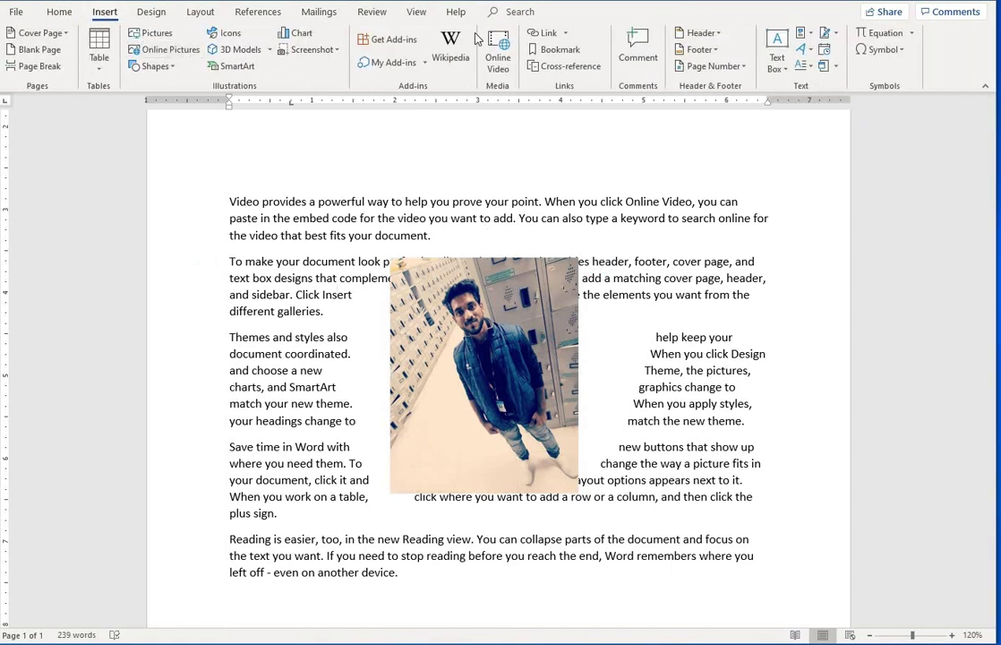
pyautogui.click(151, 33)
pyautogui.click(420, 253)
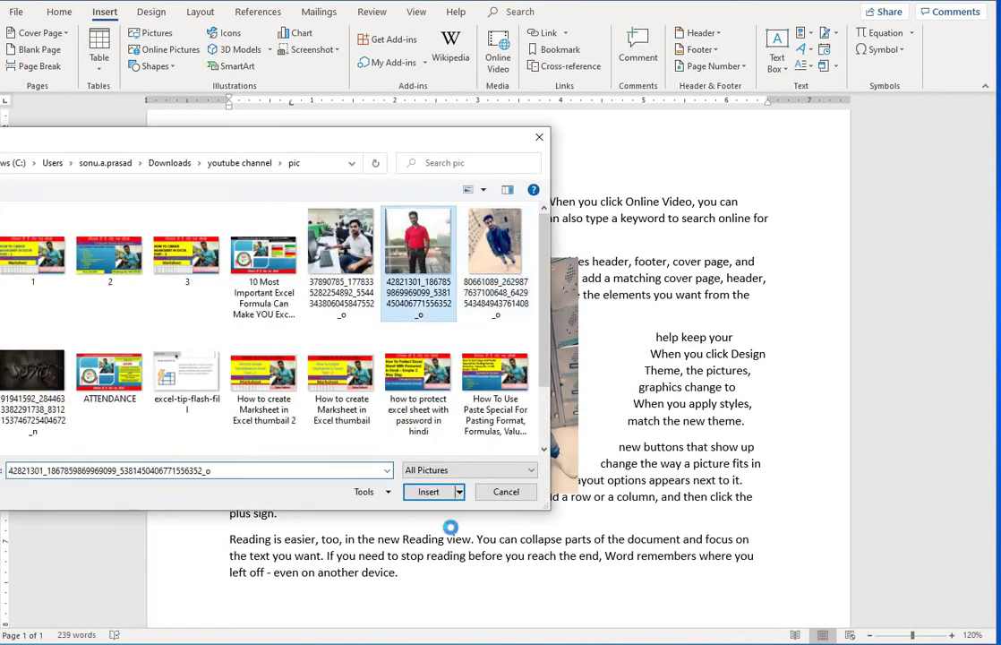
pyautogui.click(428, 491)
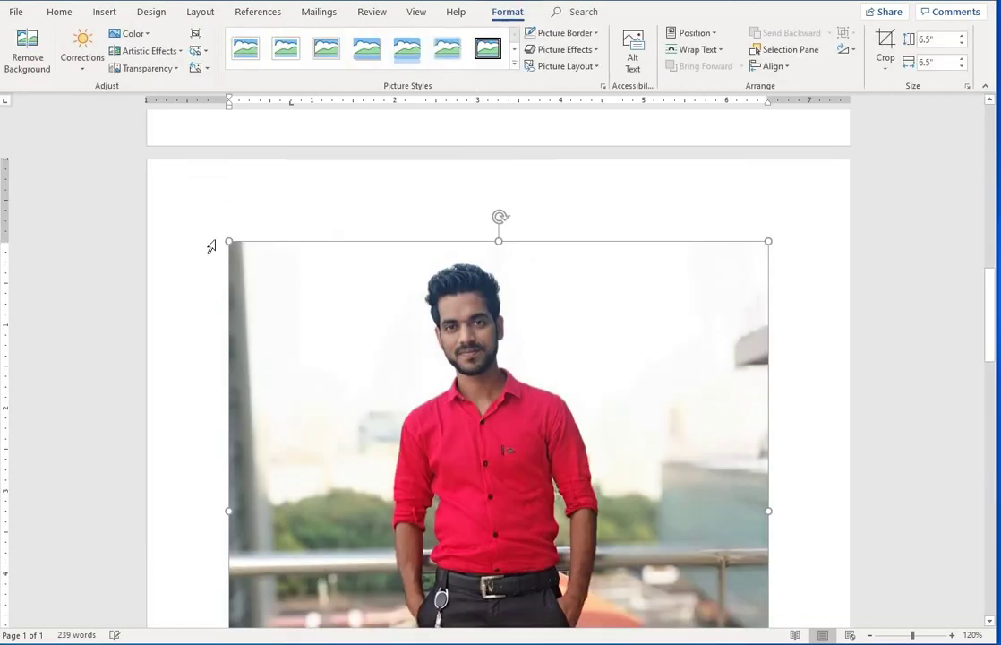
pyautogui.moveTo(226, 236); pyautogui.dragTo(537, 414)
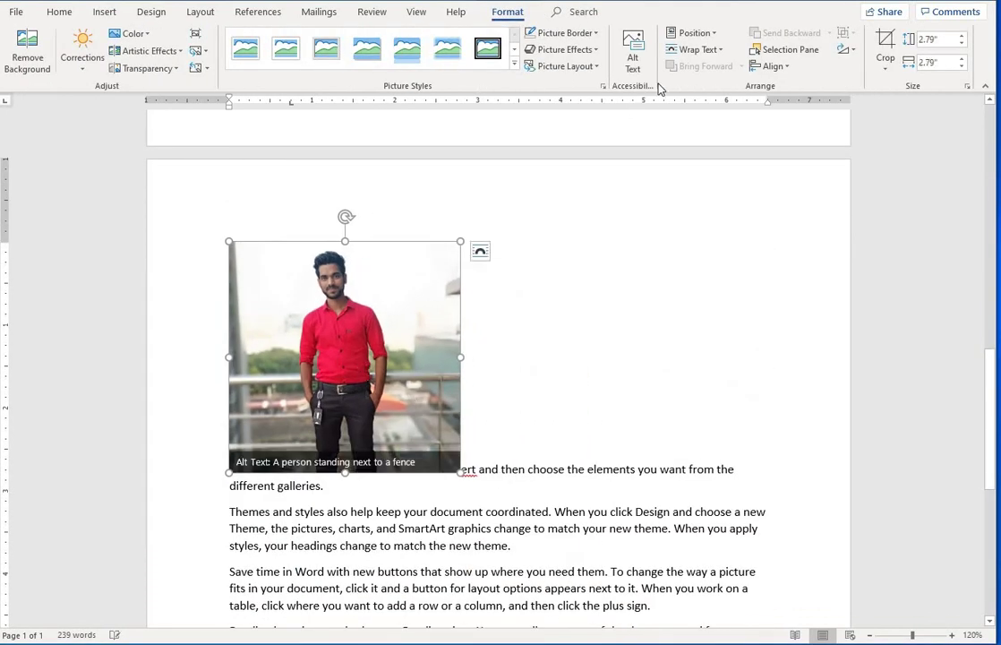
# Give the red-shirt photo a floating text wrap and move it up onto the first page.
pyautogui.click(708, 38)
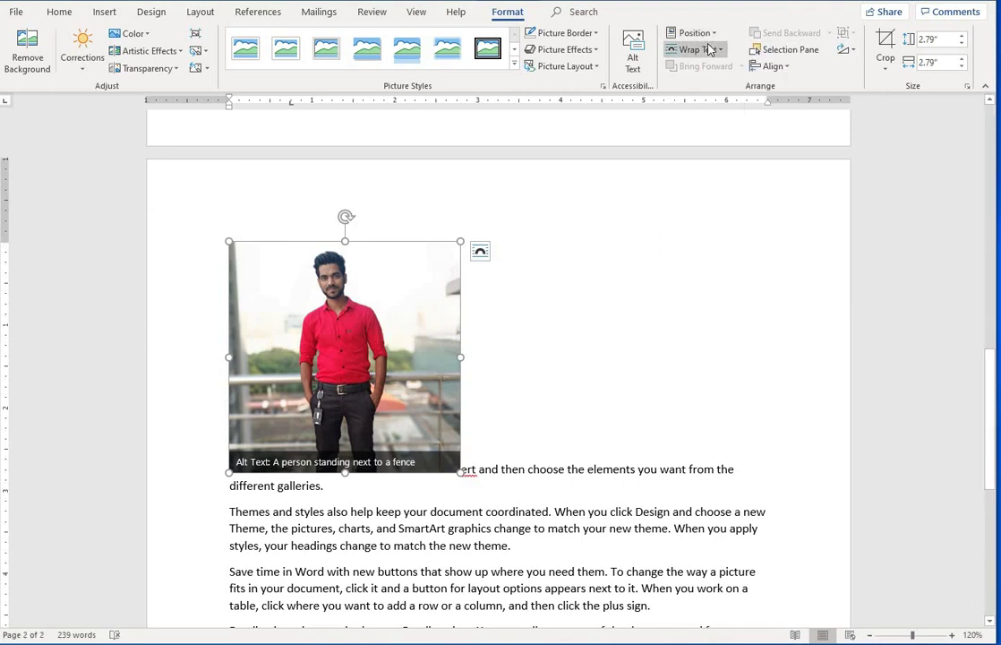
pyautogui.click(699, 49)
pyautogui.click(699, 148)
pyautogui.scroll(10, 529, 410)
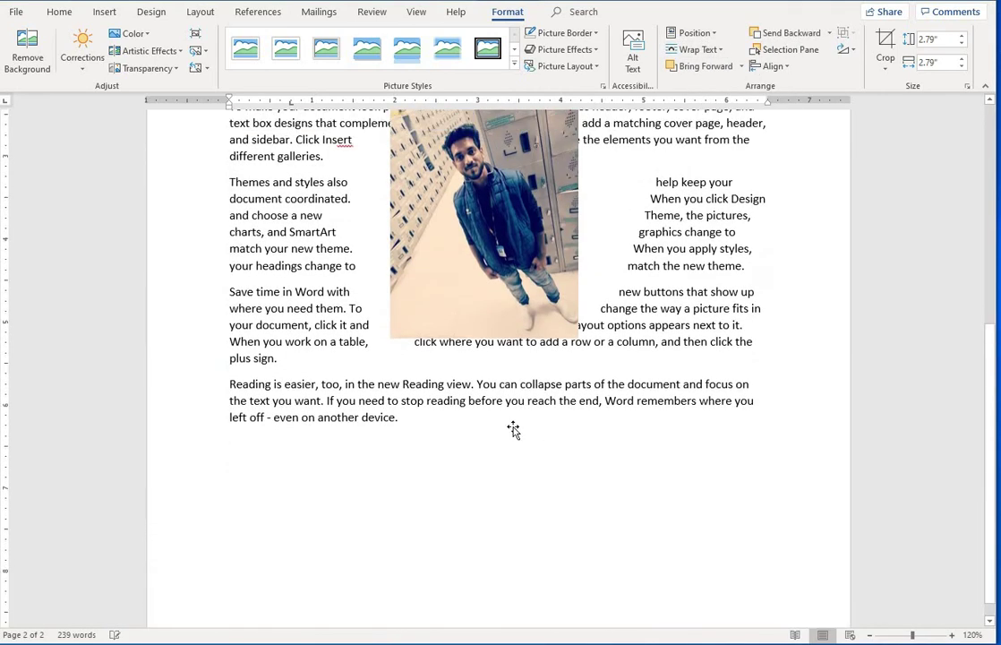
pyautogui.moveTo(578, 501); pyautogui.dragTo(585, 374)
# Move the locker-room photo near the top of the first page so that it partly overlaps the red-shirt photo.
pyautogui.moveTo(498, 516); pyautogui.dragTo(510, 482)
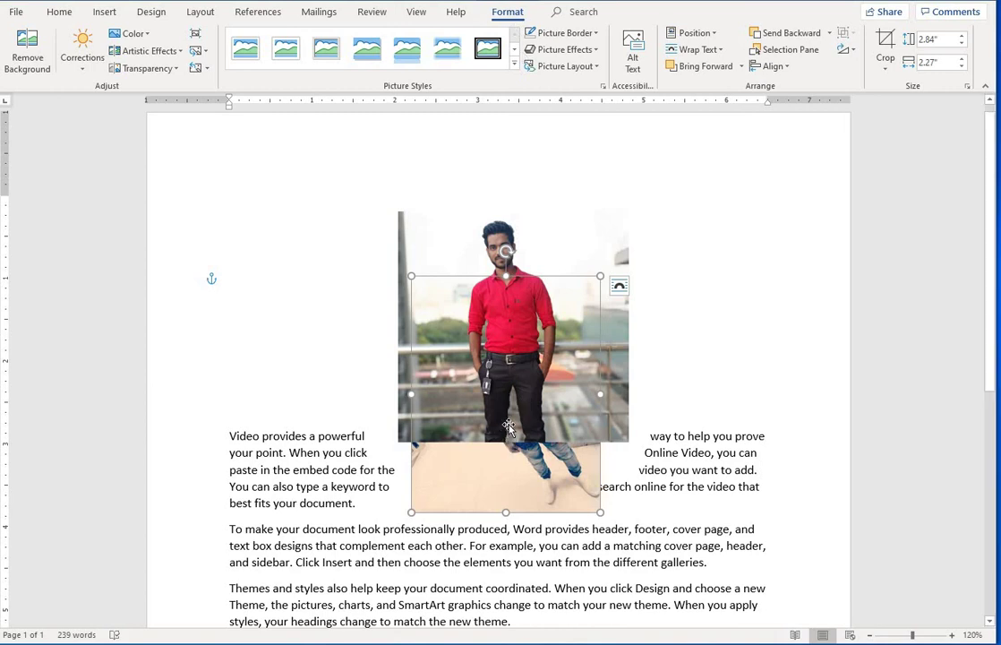
pyautogui.moveTo(506, 434); pyautogui.dragTo(674, 446)
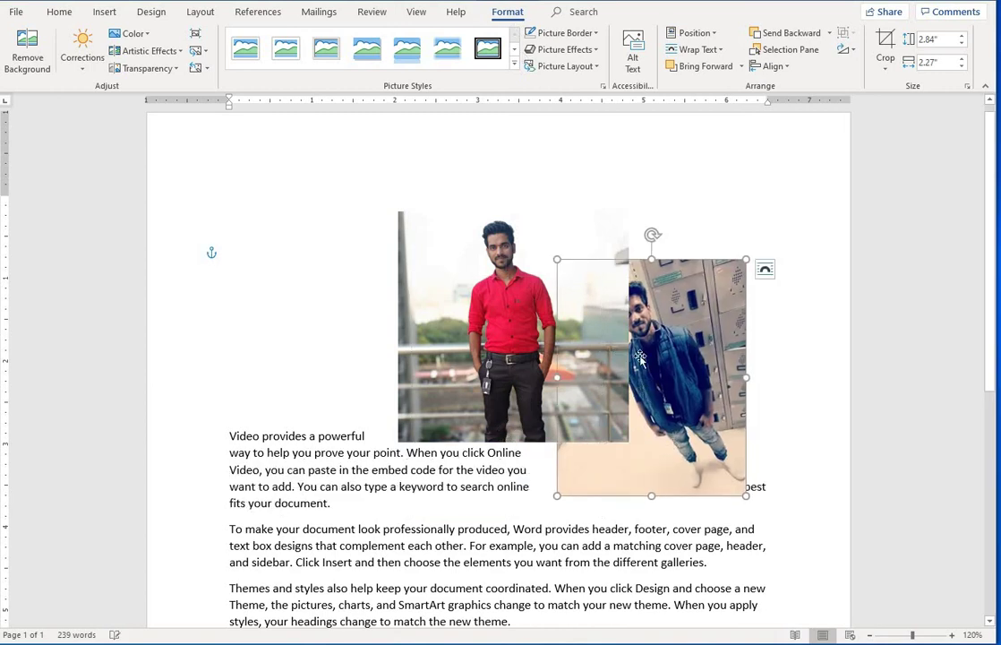
# Shift the locker-room photo slightly left over the red-shirt photo and bring it to the front.
pyautogui.moveTo(619, 313); pyautogui.dragTo(597, 308)
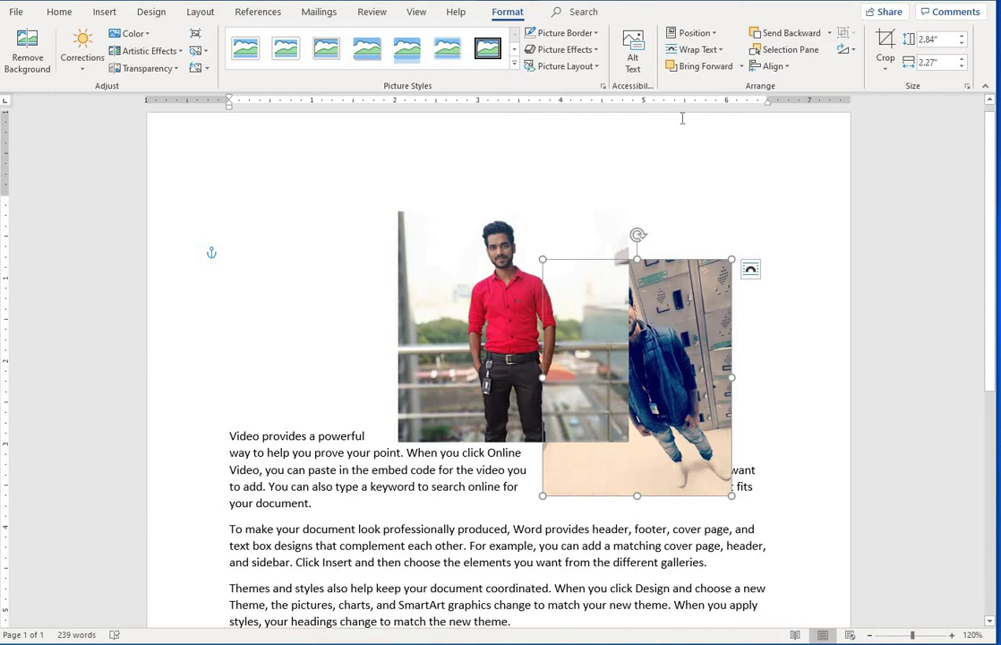
pyautogui.click(741, 66)
pyautogui.click(721, 84)
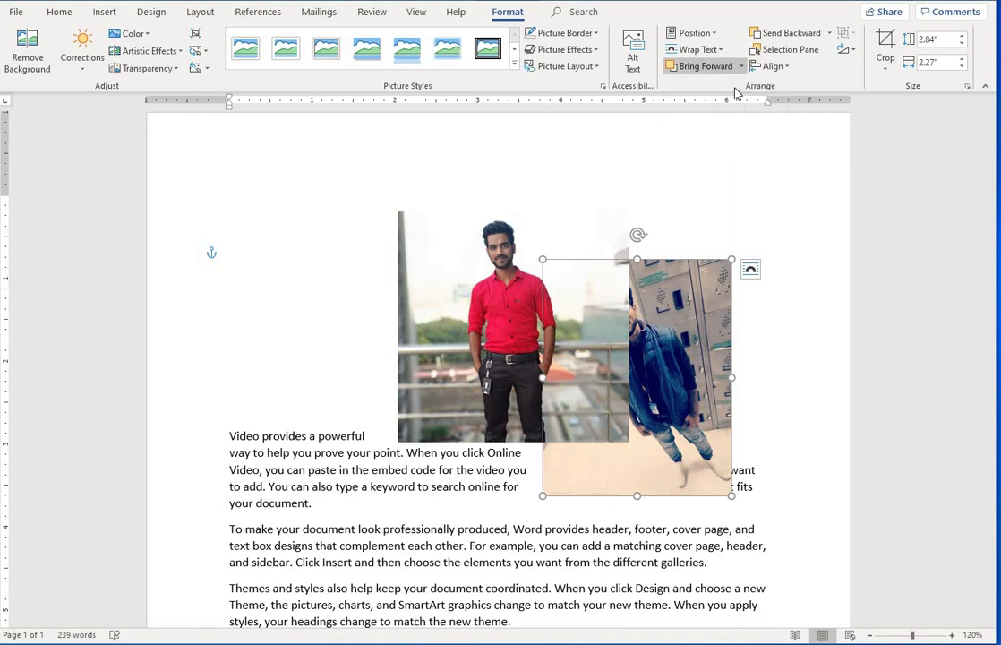
pyautogui.click(761, 36)
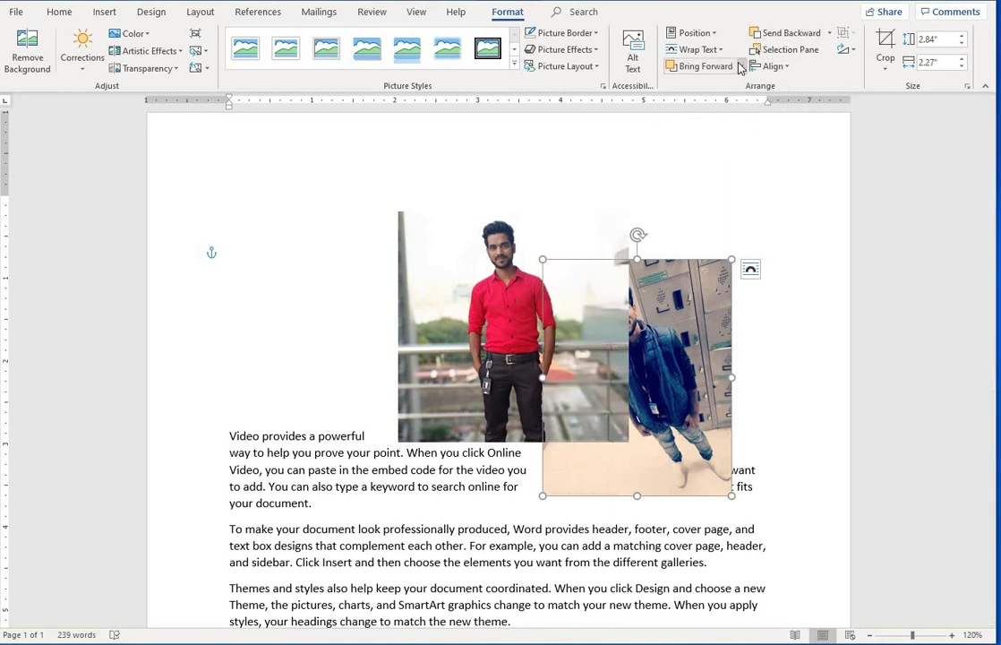
pyautogui.click(741, 67)
pyautogui.click(727, 103)
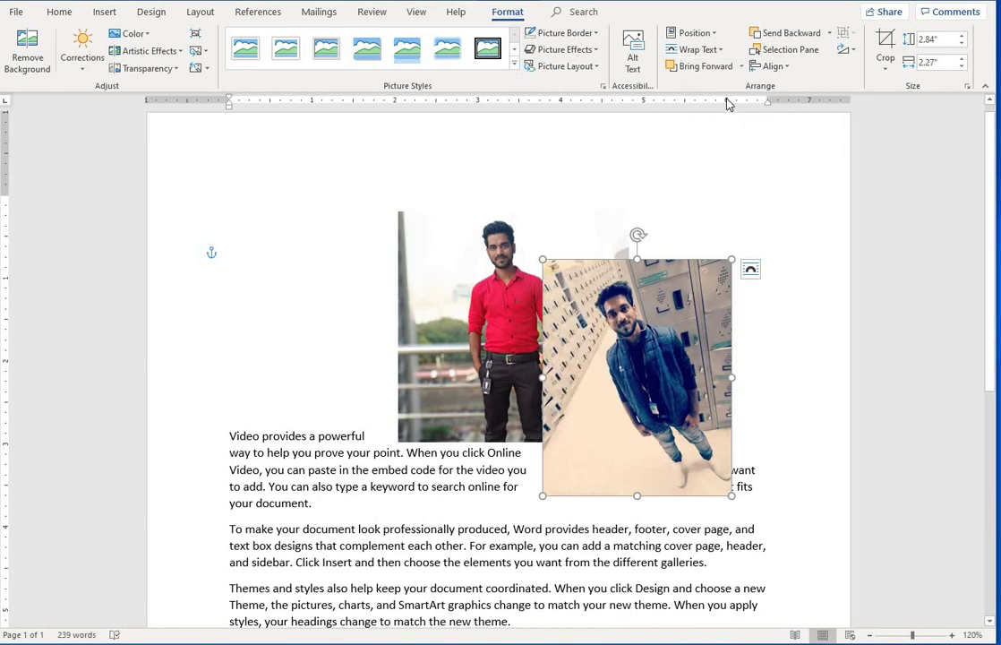
pyautogui.click(742, 66)
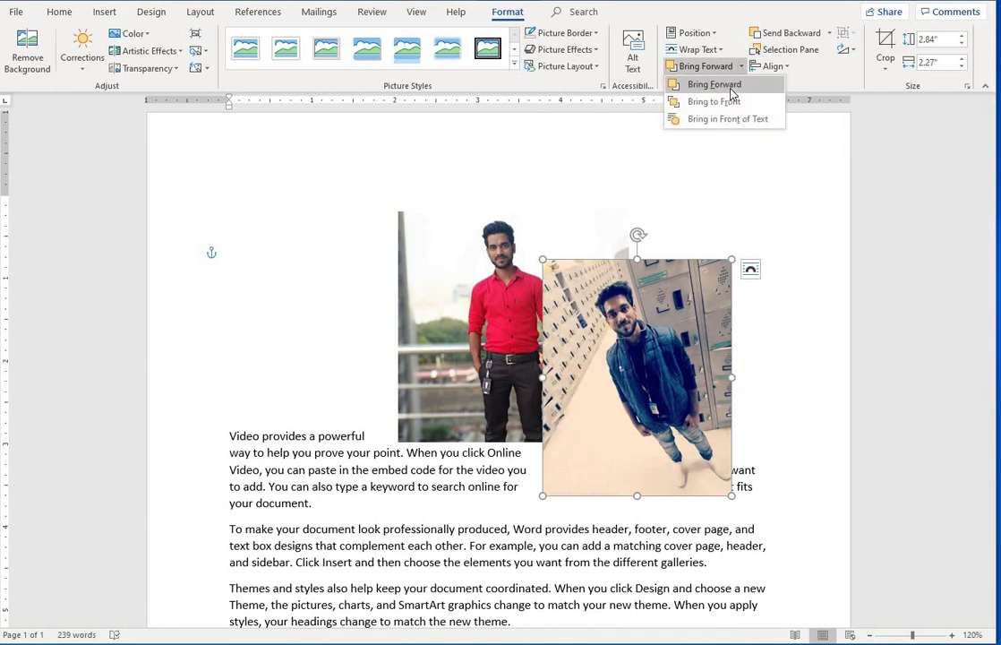
pyautogui.click(731, 74)
pyautogui.click(740, 66)
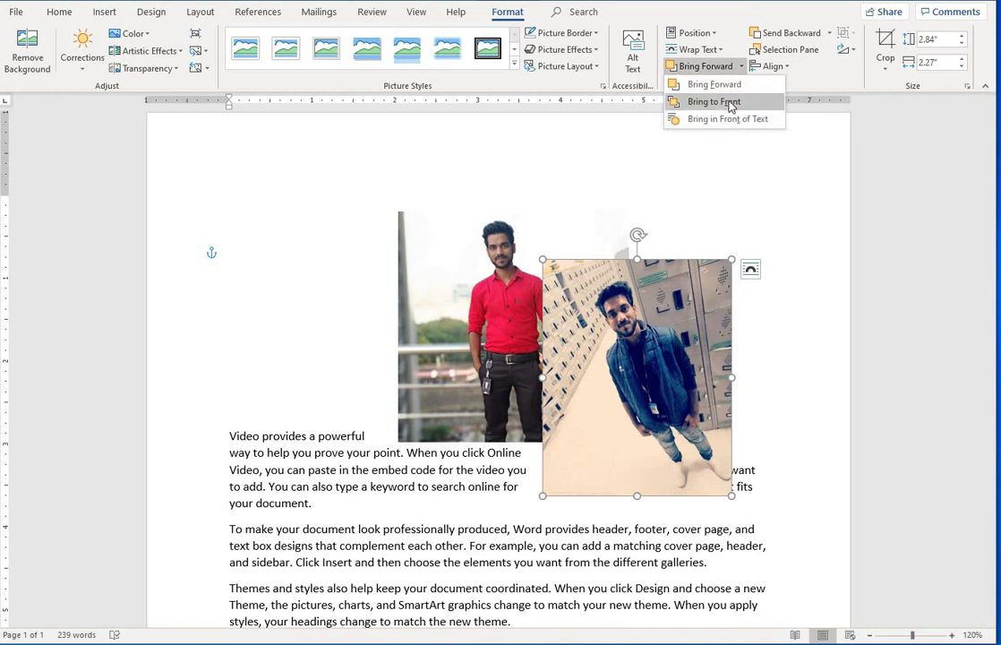
pyautogui.click(719, 100)
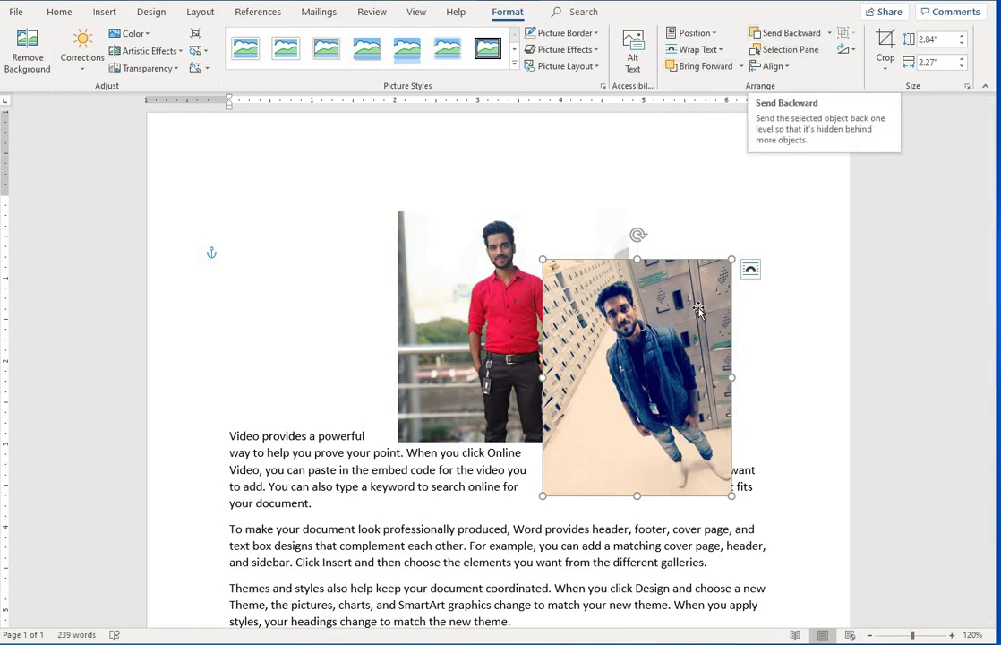
# Send the locker-room photo one level backward, and do the same with the red-shirt photo.
pyautogui.click(789, 34)
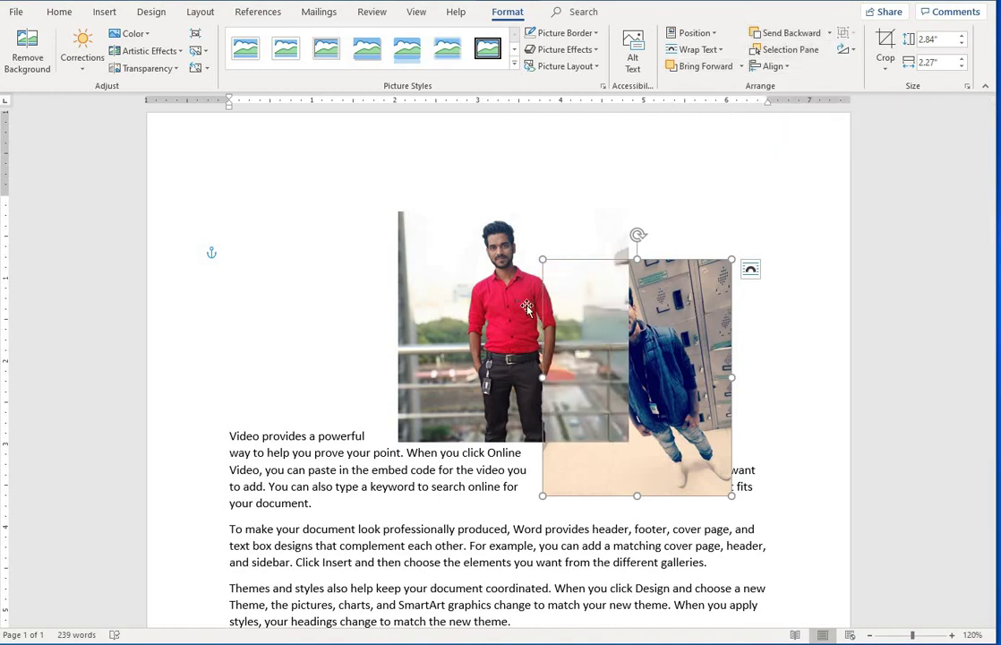
pyautogui.click(463, 282)
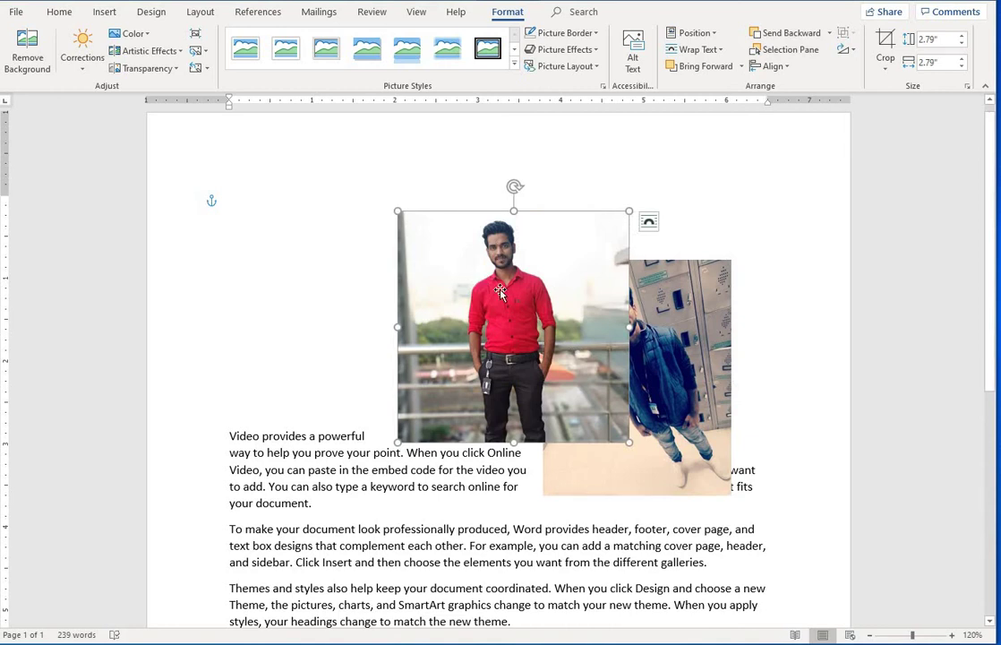
pyautogui.click(776, 33)
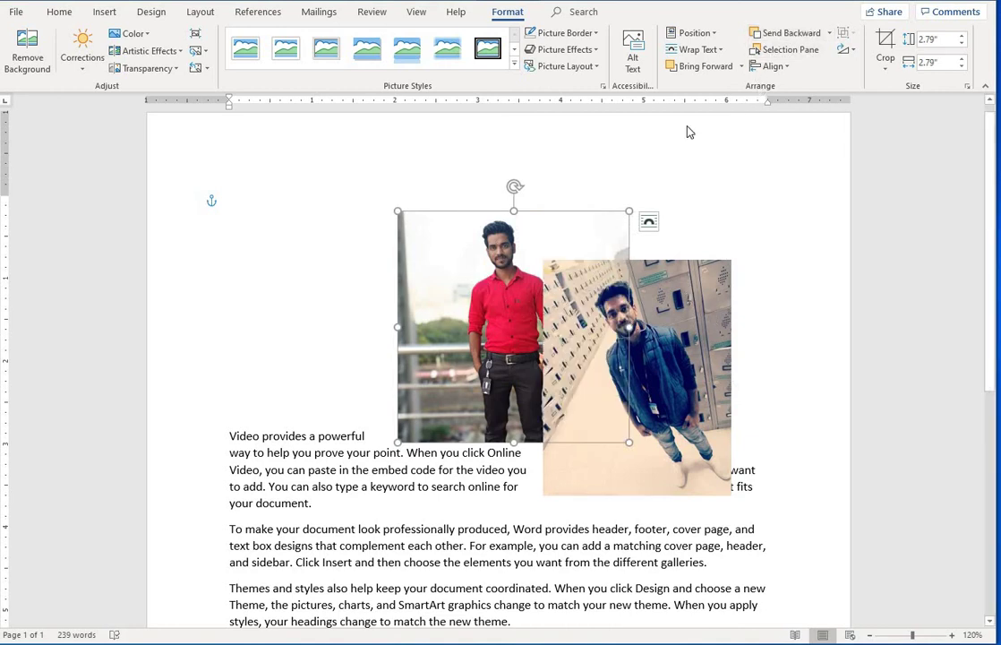
# Send the red-shirt photo to the back and move the locker-room photo down over its lower edge and the first paragraphs.
pyautogui.click(741, 67)
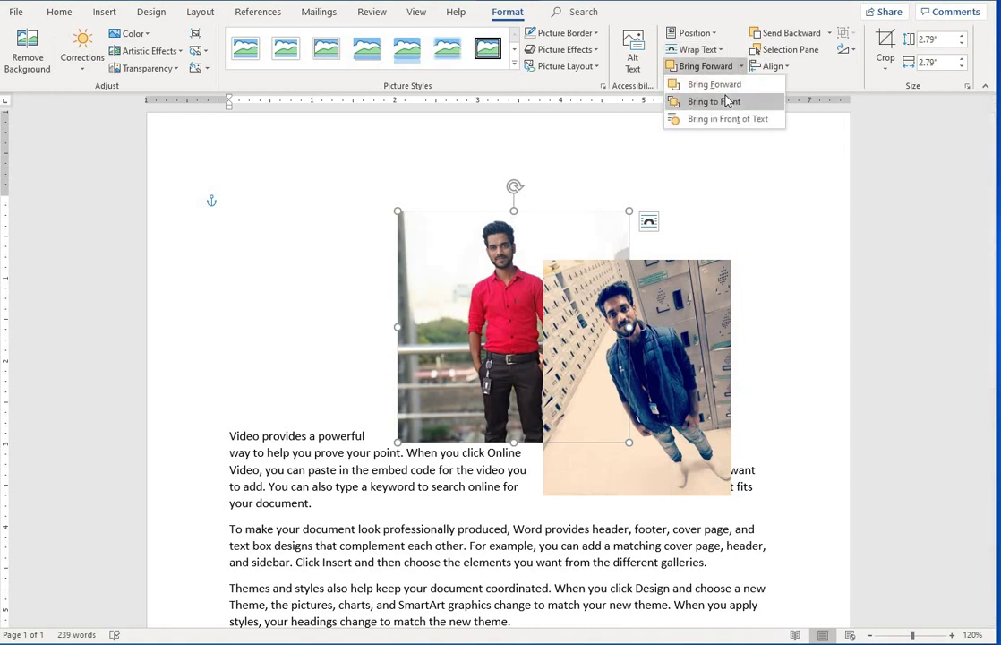
pyautogui.click(829, 34)
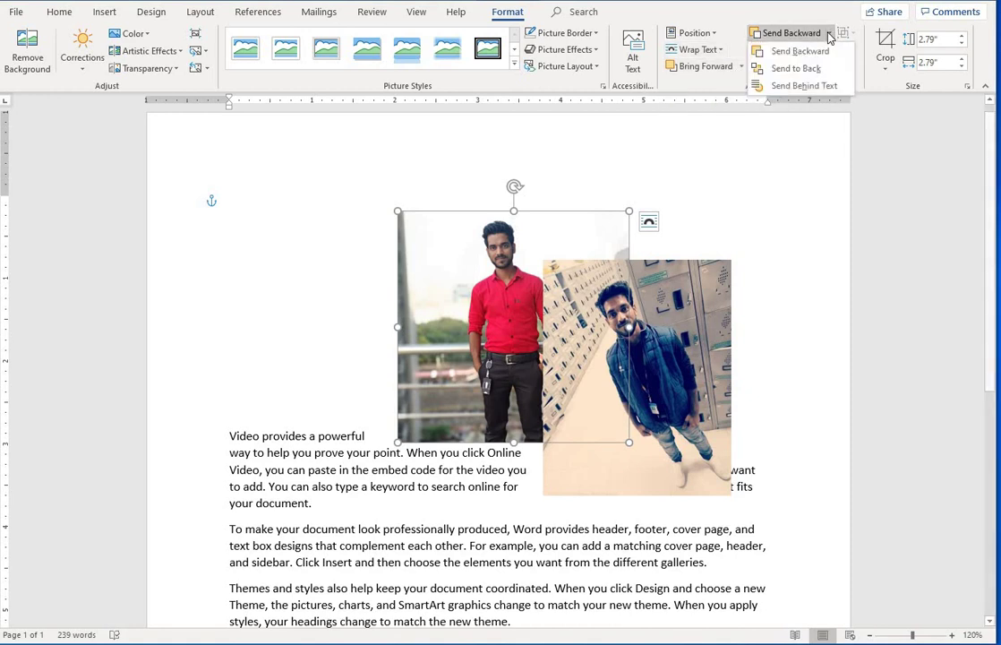
pyautogui.click(804, 69)
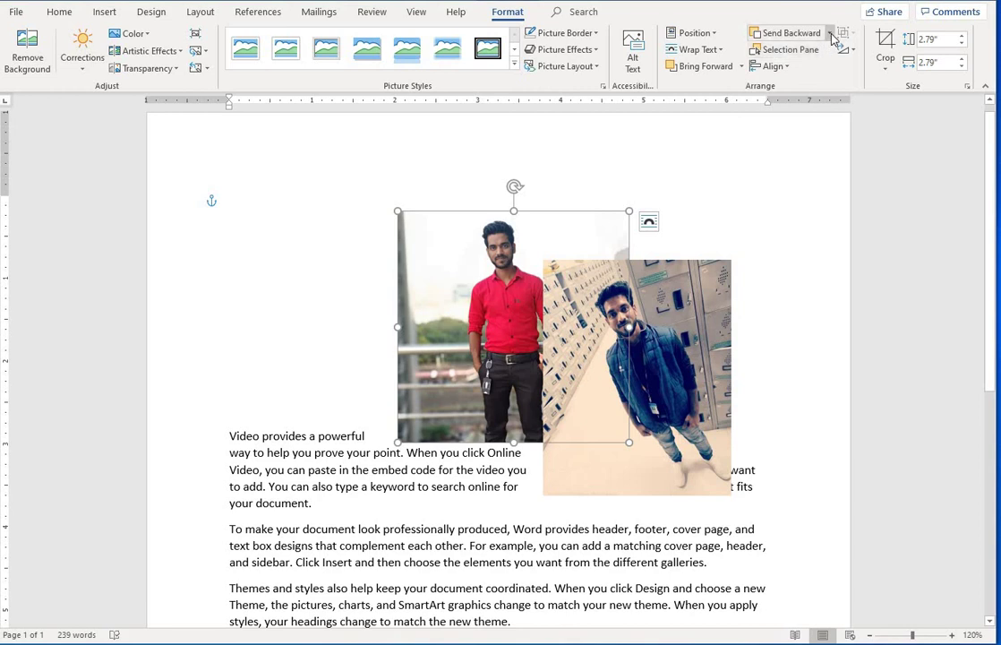
pyautogui.click(830, 34)
pyautogui.click(802, 69)
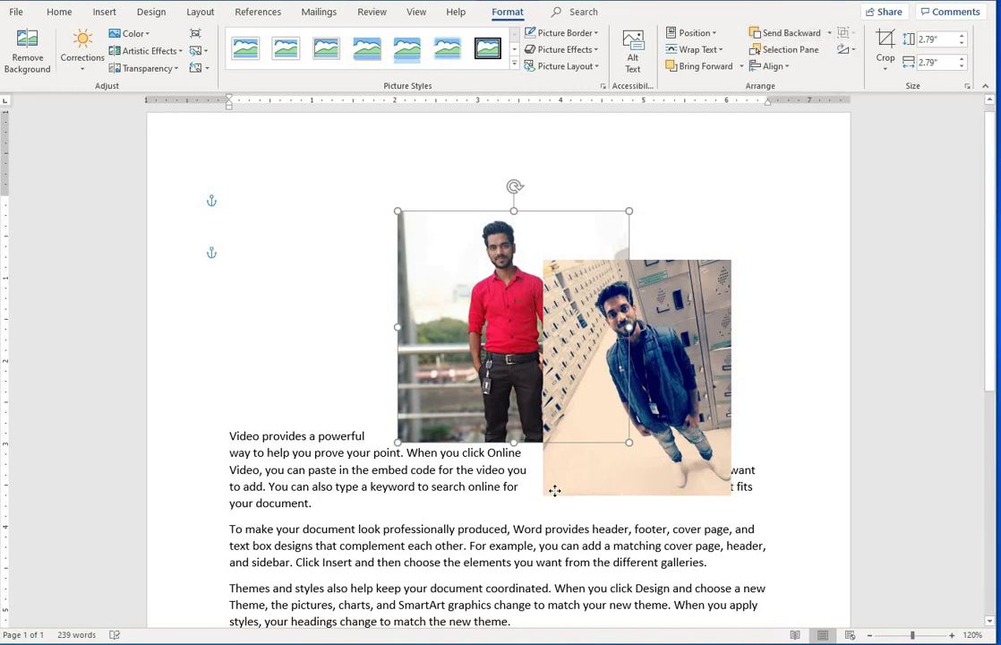
pyautogui.moveTo(552, 488); pyautogui.dragTo(432, 614)
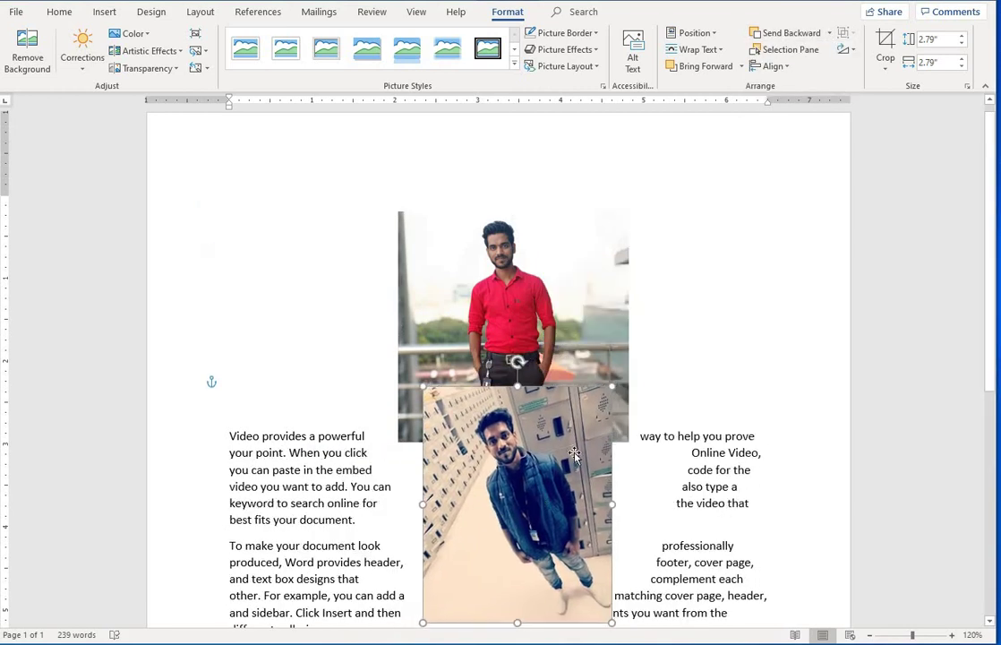
# Hide and show Picture 4 and Picture 5 using the Selection Pane, and close it.
pyautogui.click(814, 51)
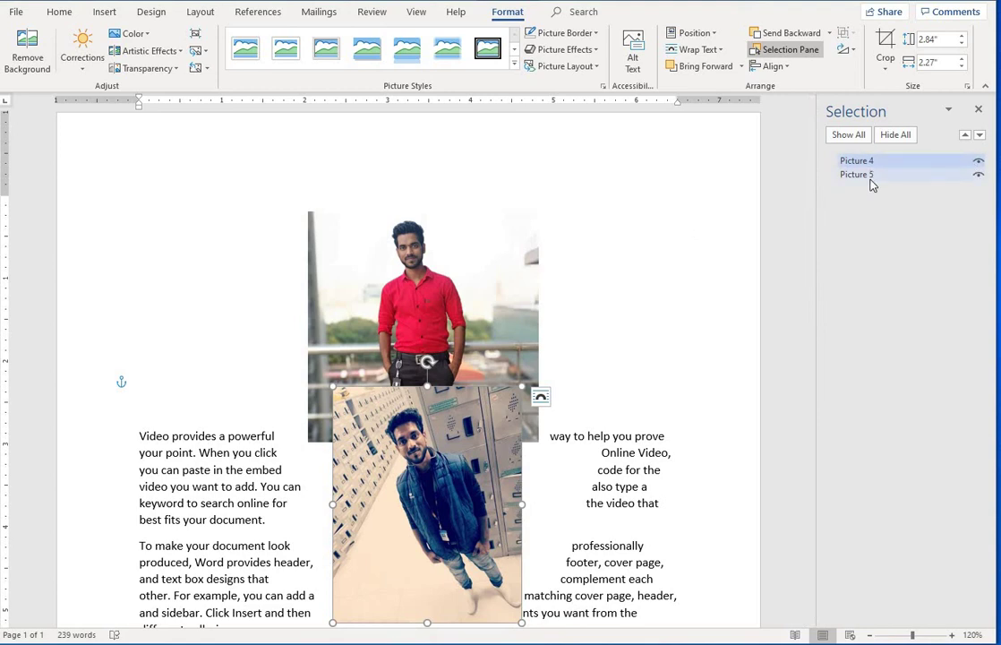
pyautogui.click(979, 164)
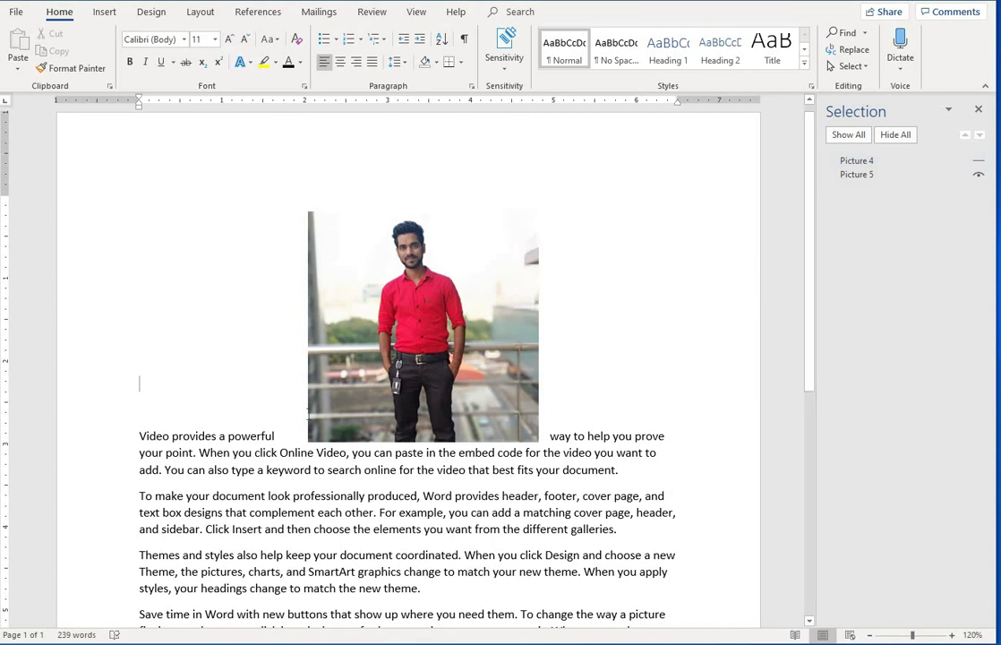
pyautogui.click(978, 163)
pyautogui.click(977, 176)
pyautogui.click(977, 177)
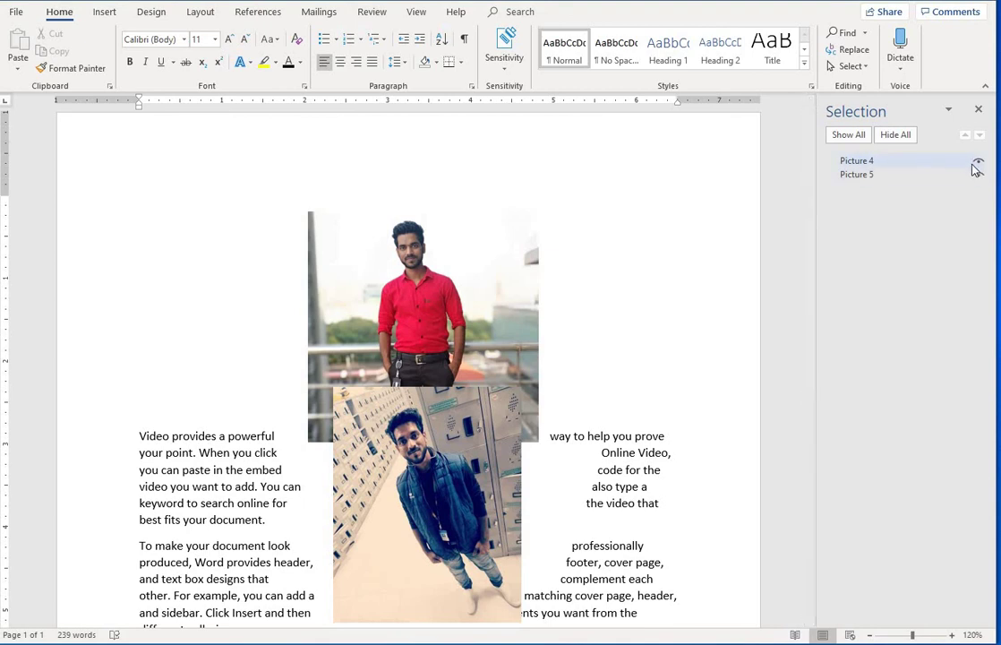
pyautogui.click(975, 169)
pyautogui.click(973, 165)
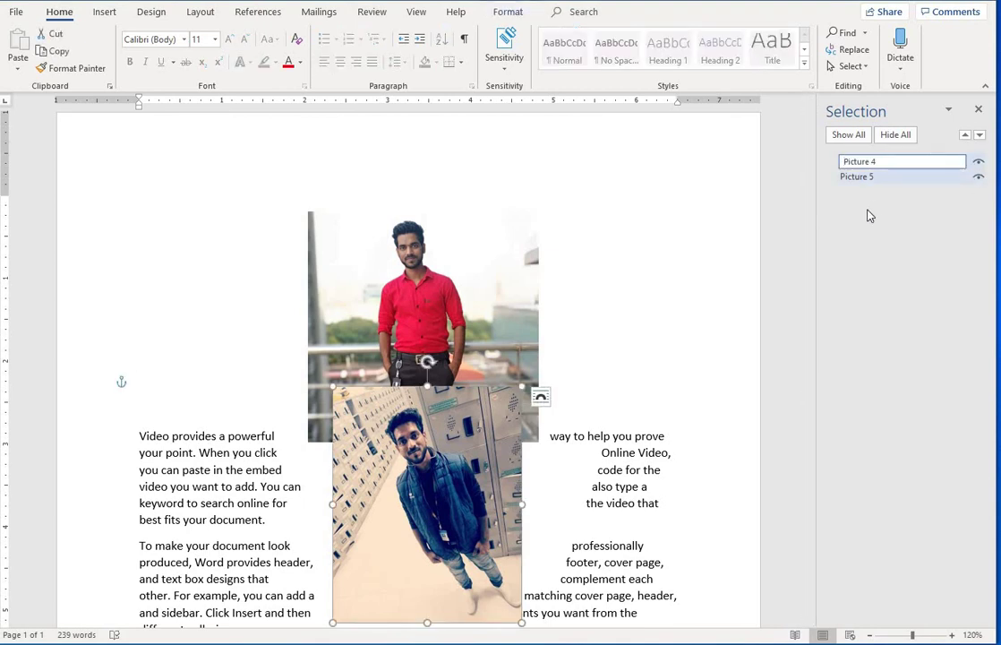
pyautogui.click(978, 109)
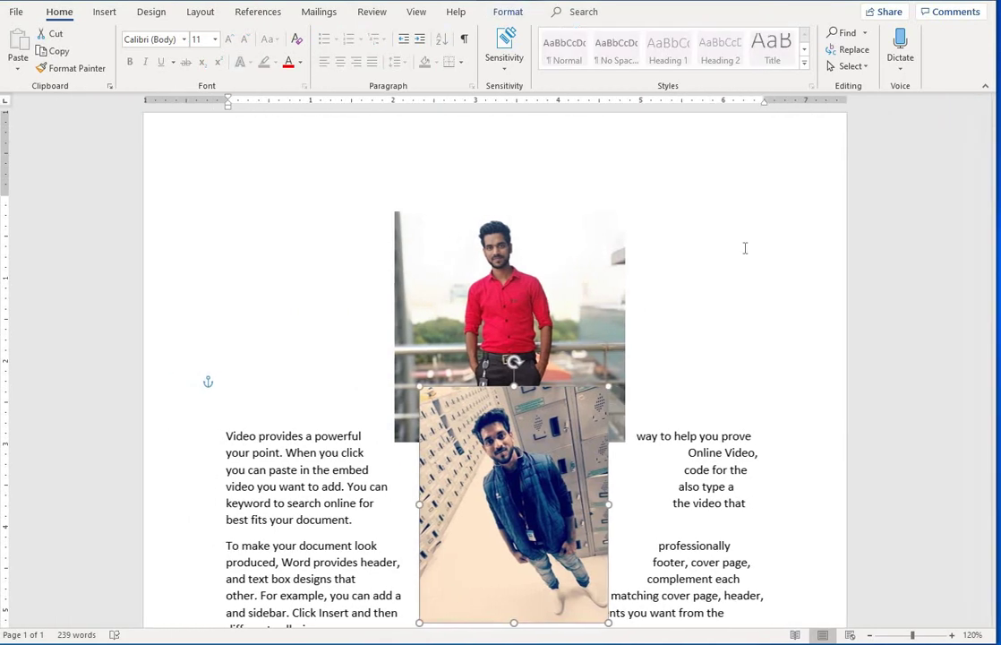
# Align the red-shirt photo to the center of the margins and move the locker-room photo up to its right.
pyautogui.click(505, 286)
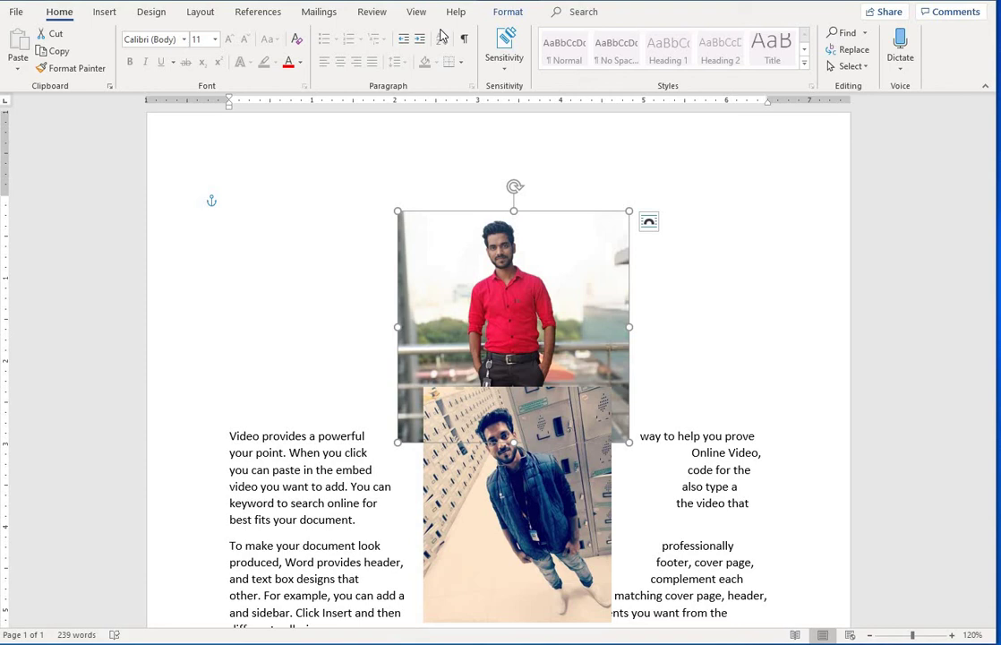
pyautogui.click(508, 13)
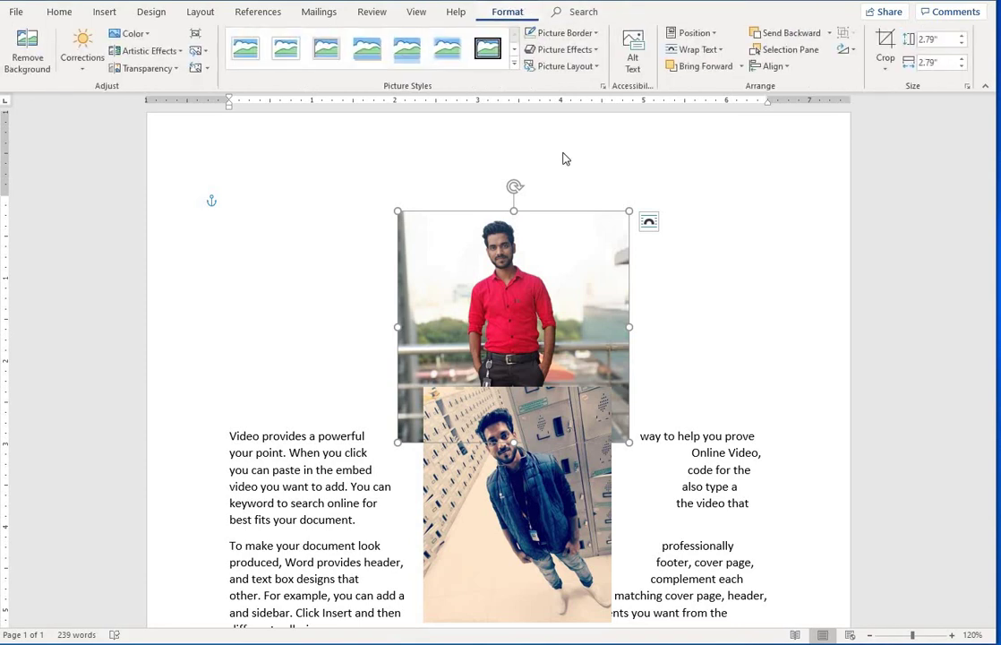
pyautogui.click(774, 66)
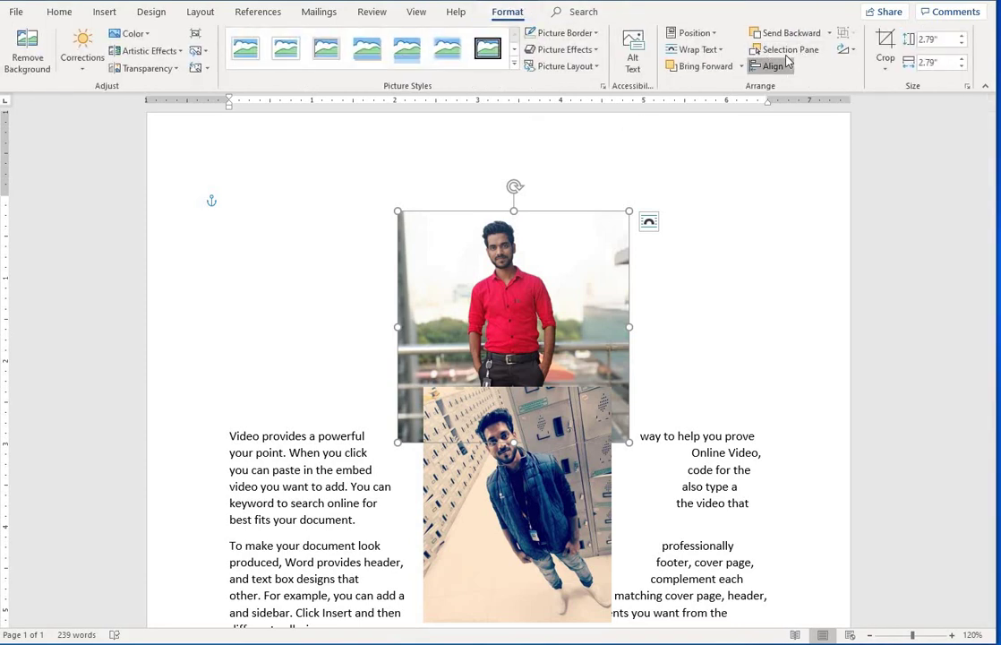
pyautogui.click(794, 104)
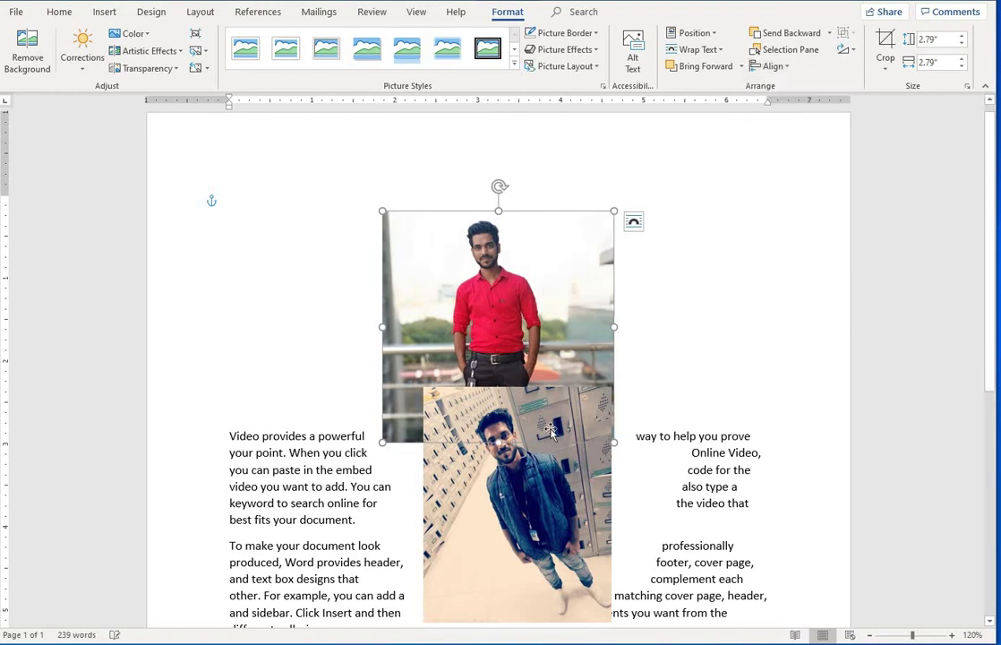
pyautogui.moveTo(727, 357); pyautogui.dragTo(730, 355)
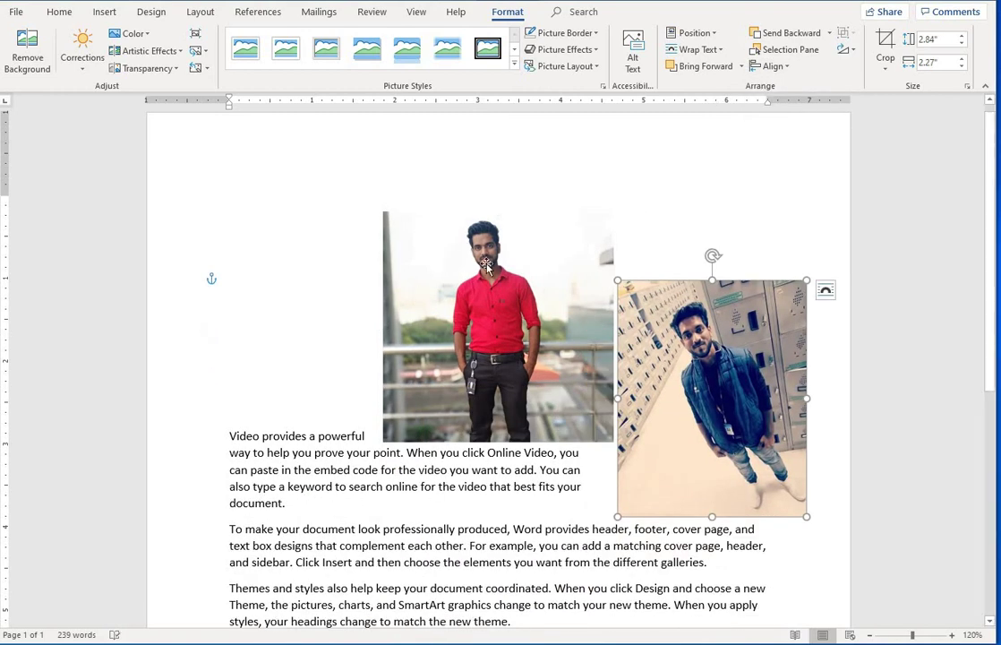
# Move the red-shirt photo lower and slightly left in the text, and align it to the top margin.
pyautogui.click(423, 235)
pyautogui.click(773, 68)
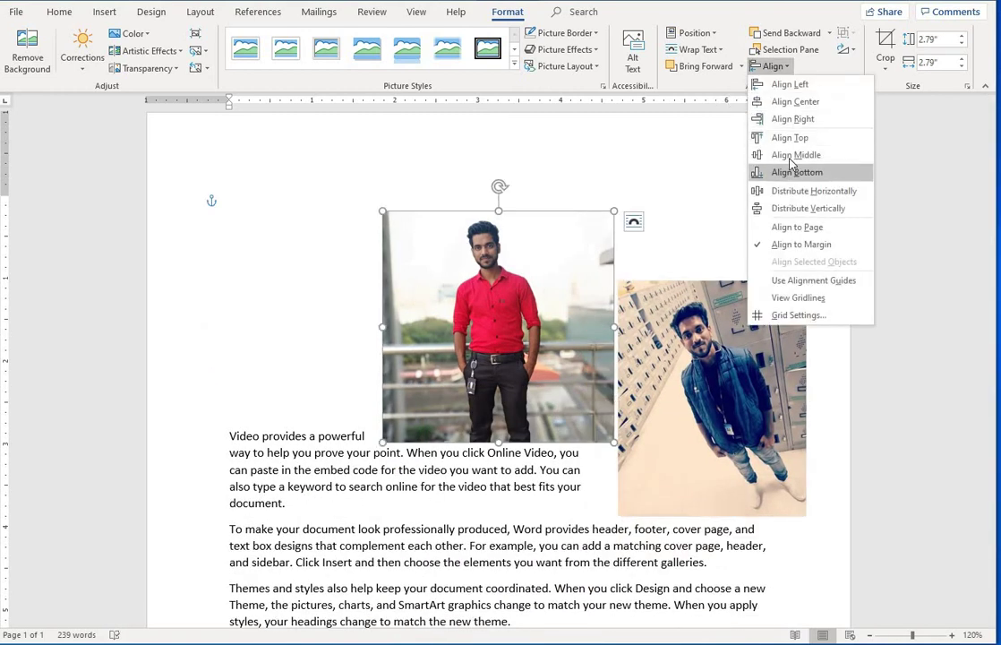
pyautogui.press('Escape')
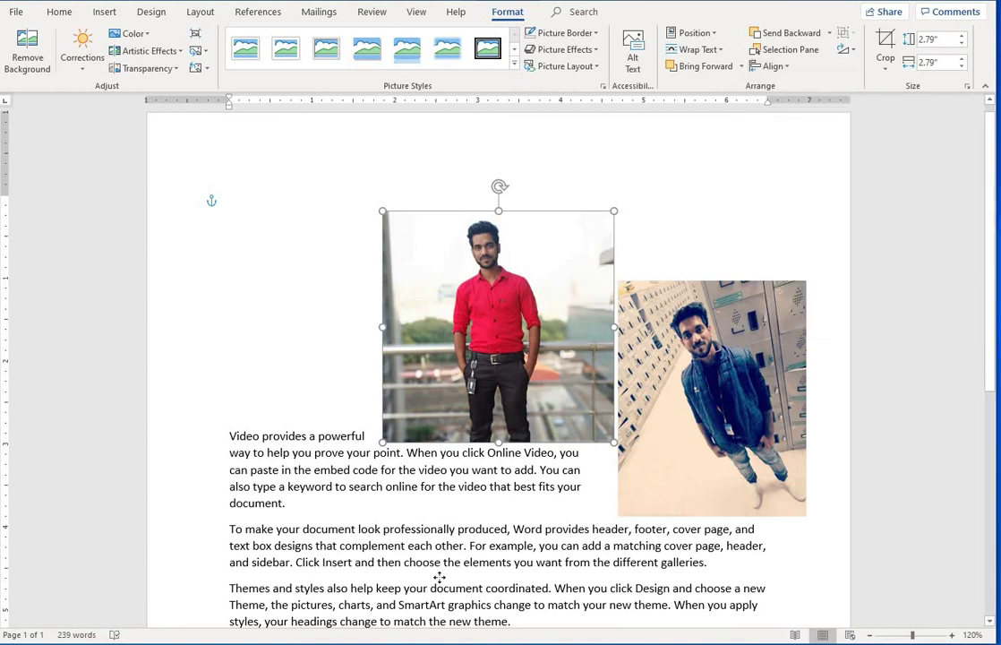
pyautogui.moveTo(439, 577); pyautogui.dragTo(551, 400)
pyautogui.click(773, 65)
pyautogui.click(790, 134)
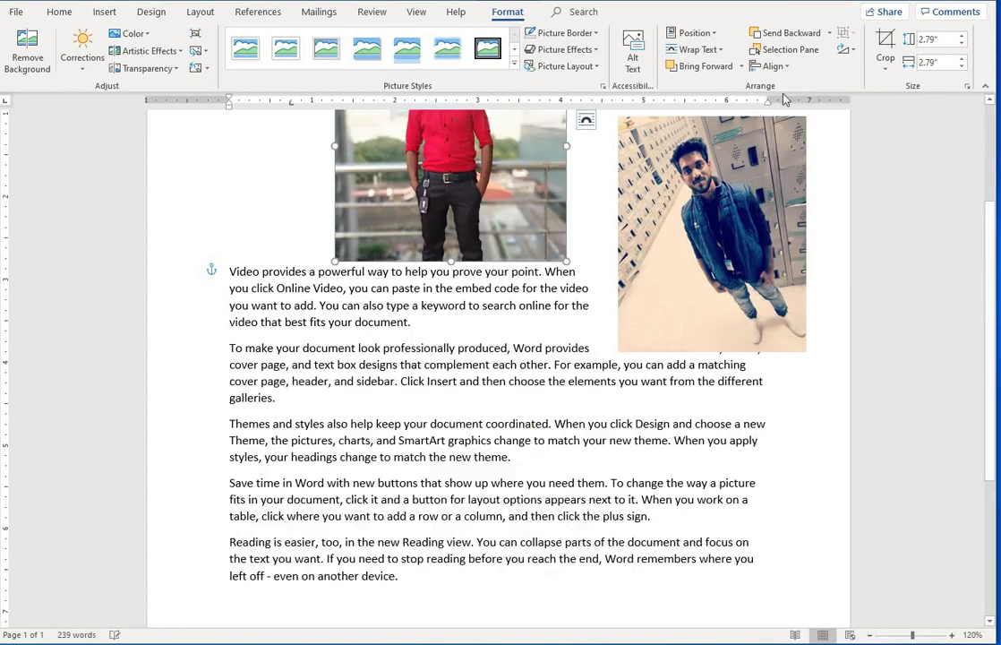
# Align the red-shirt photo to the bottom margin, and move it up among the first three paragraphs.
pyautogui.click(769, 65)
pyautogui.click(783, 172)
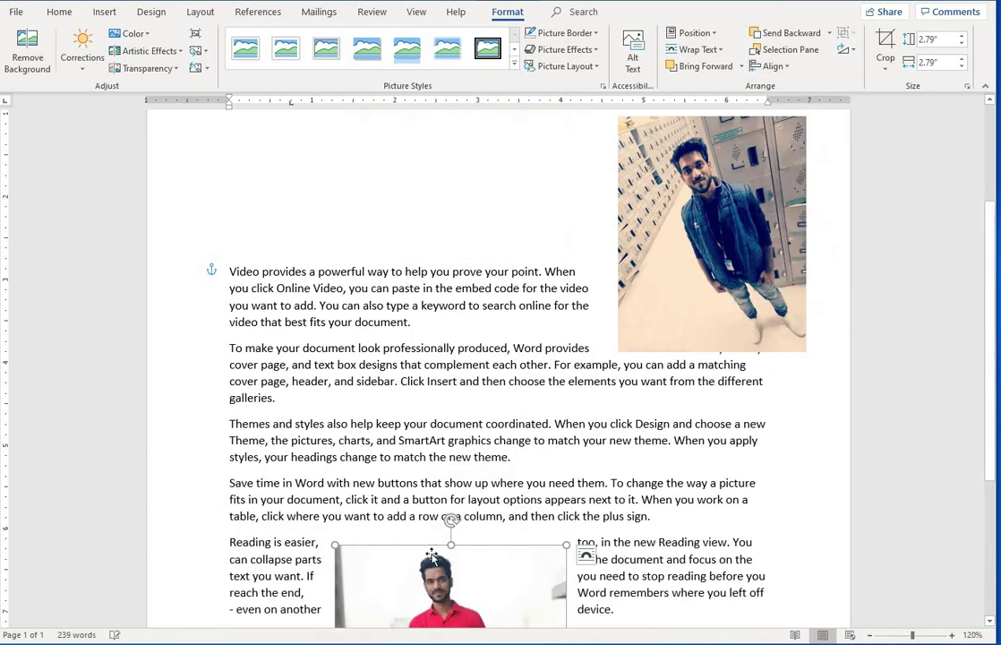
pyautogui.moveTo(432, 555); pyautogui.dragTo(432, 312)
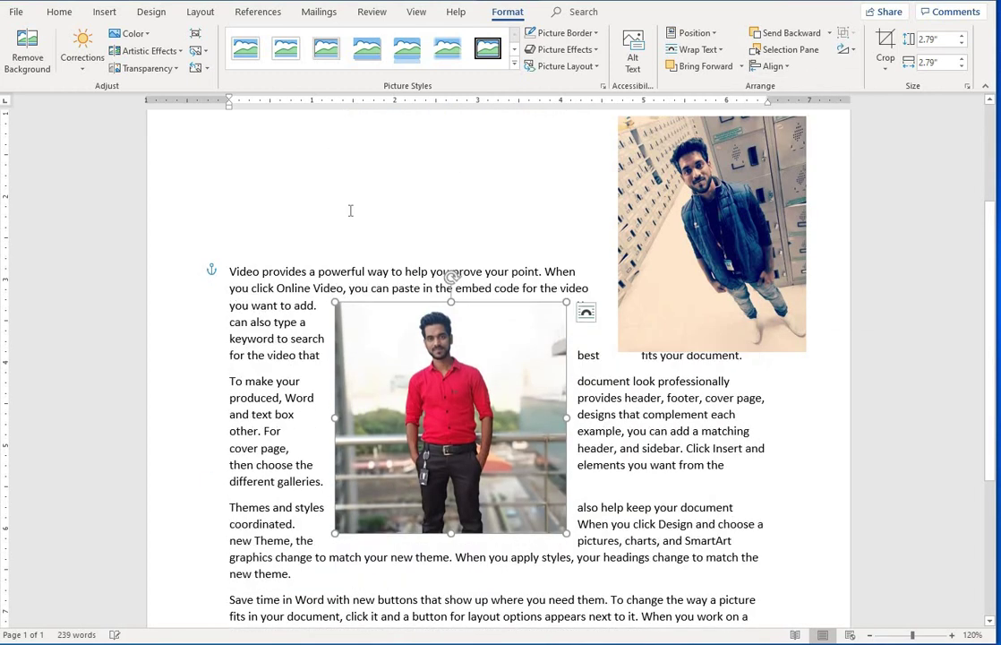
pyautogui.click(773, 65)
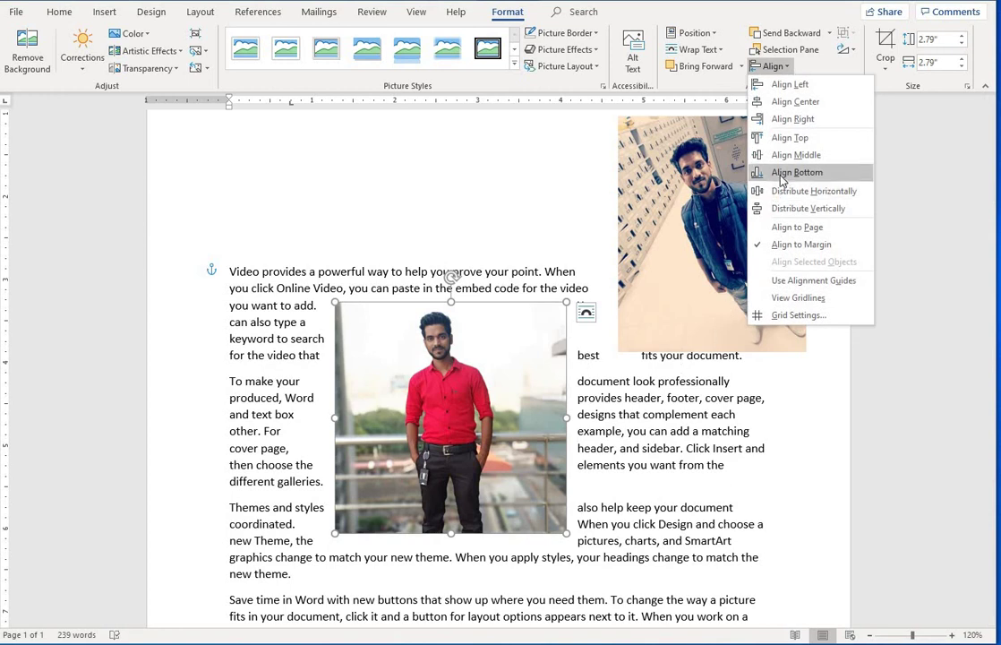
pyautogui.click(474, 381)
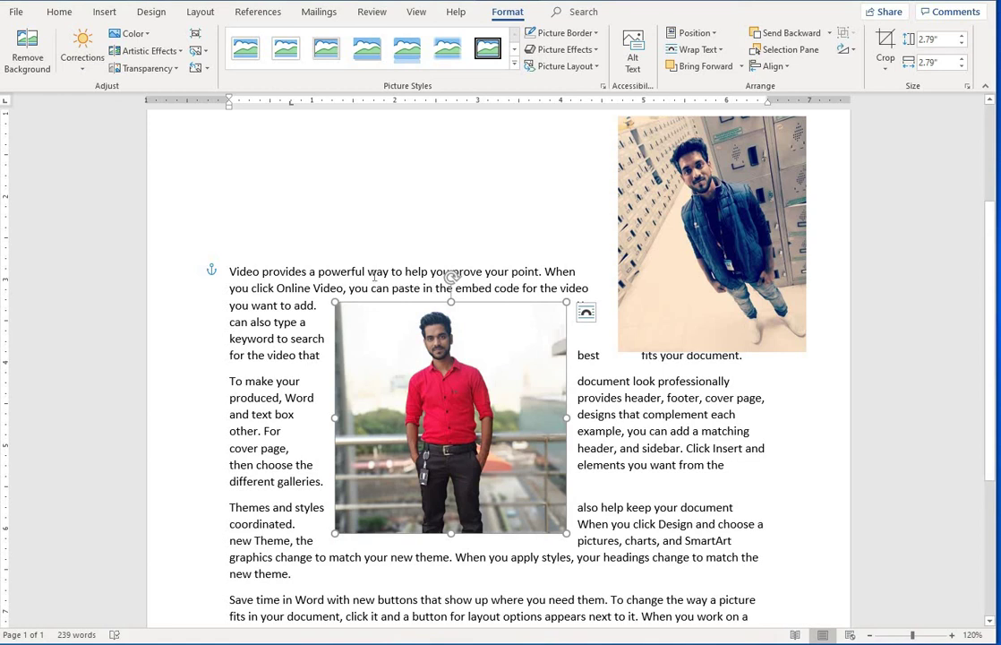
# Delete both the red-shirt photo and the locker-room photo from the document.
pyautogui.click(102, 14)
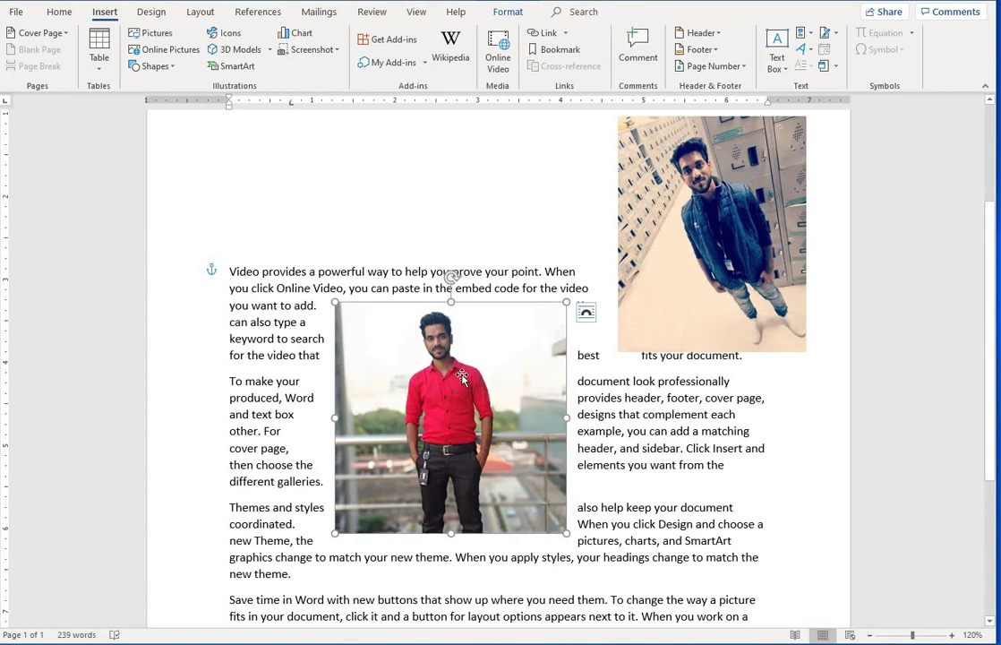
pyautogui.click(508, 13)
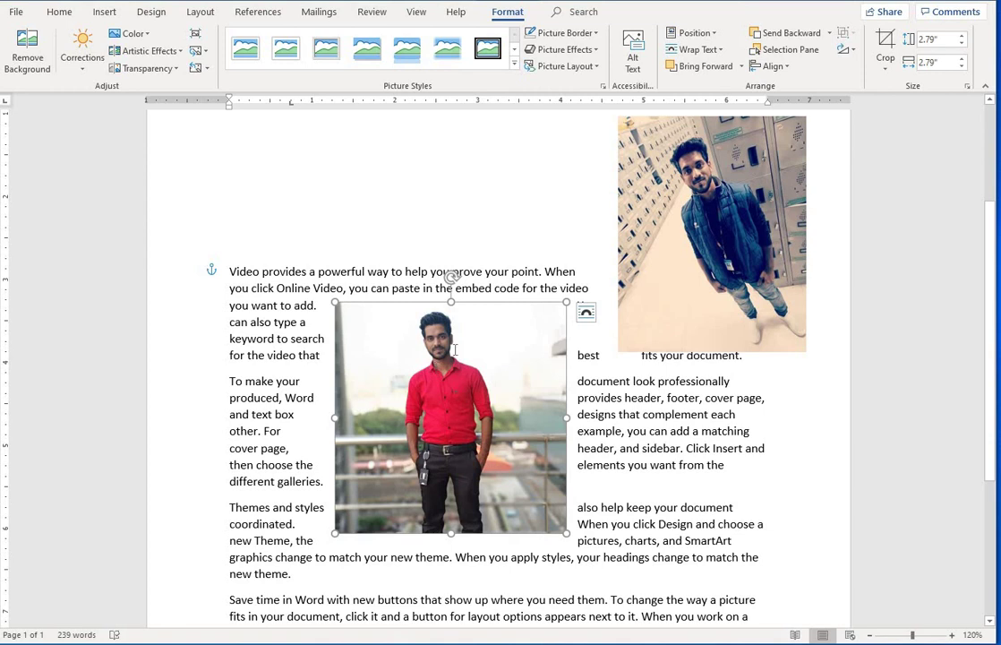
pyautogui.press('Delete')
pyautogui.click(620, 287)
pyautogui.press('Delete')
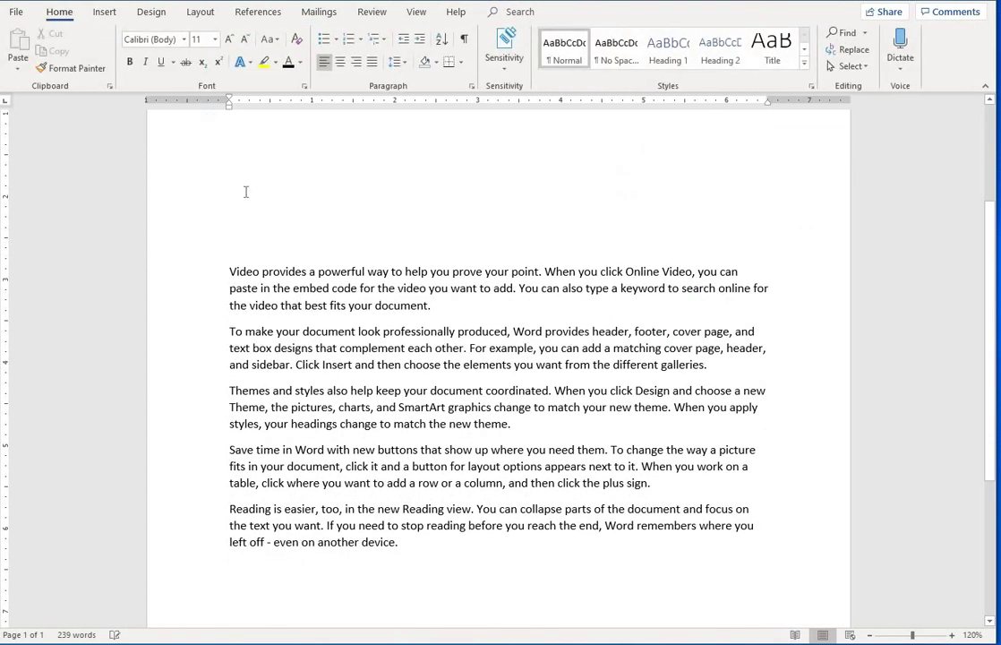
# Add six blank lines above the paragraph that begins "Video provides a powerful way".
pyautogui.press('Return')
pyautogui.press('Return')
pyautogui.press('Return')
pyautogui.press('Return')
pyautogui.press('Return')
pyautogui.press('Return')
# Draw a heart shape about 2.1" high and 2.65" wide in the blank space above the first paragraph.
pyautogui.click(109, 12)
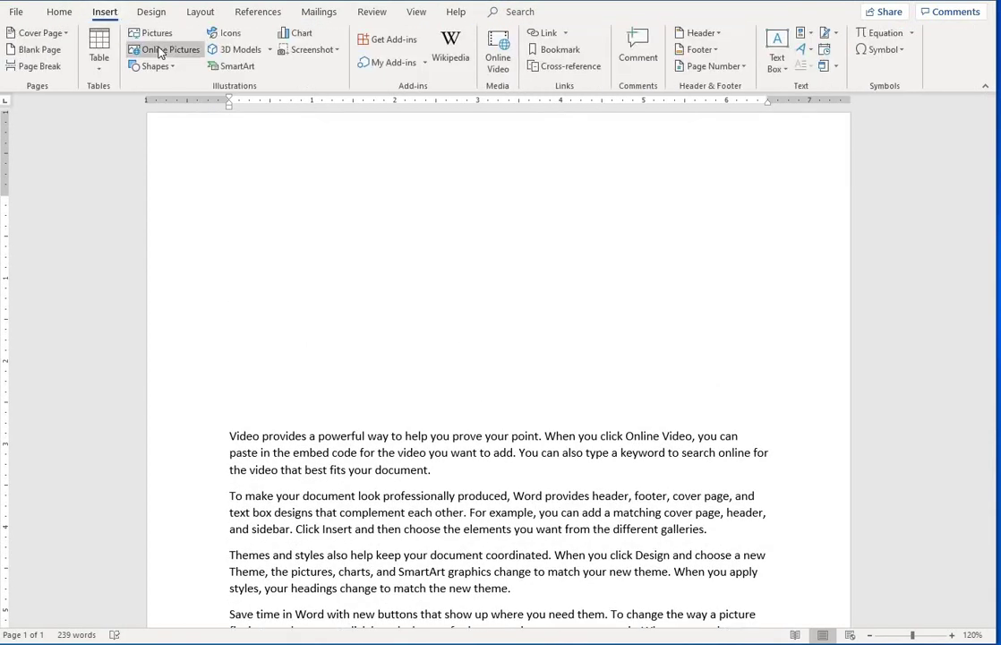
pyautogui.click(169, 68)
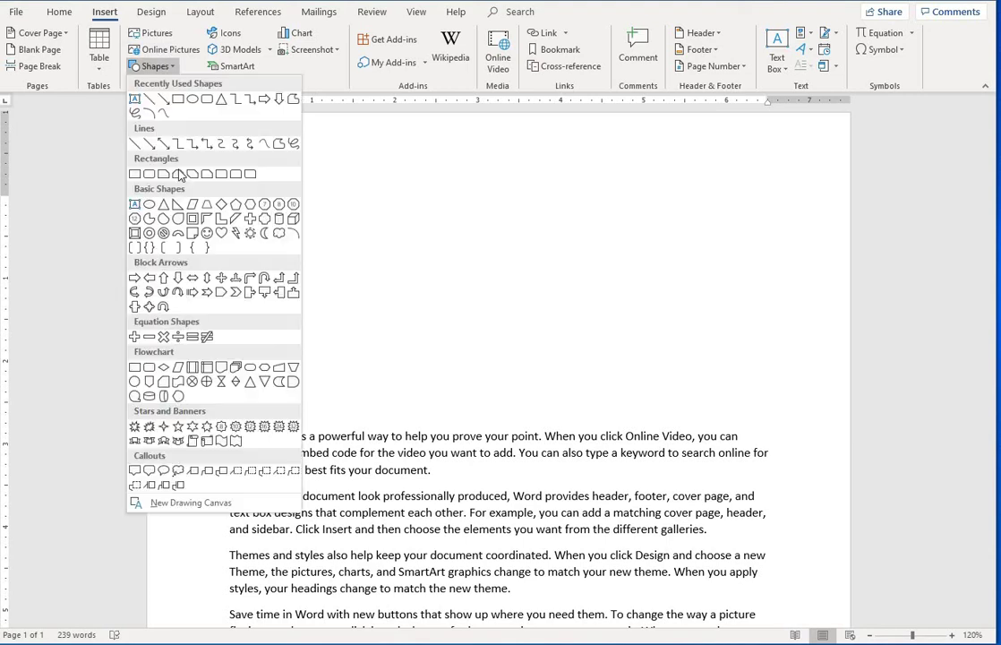
pyautogui.click(222, 233)
pyautogui.moveTo(359, 199); pyautogui.dragTo(581, 374)
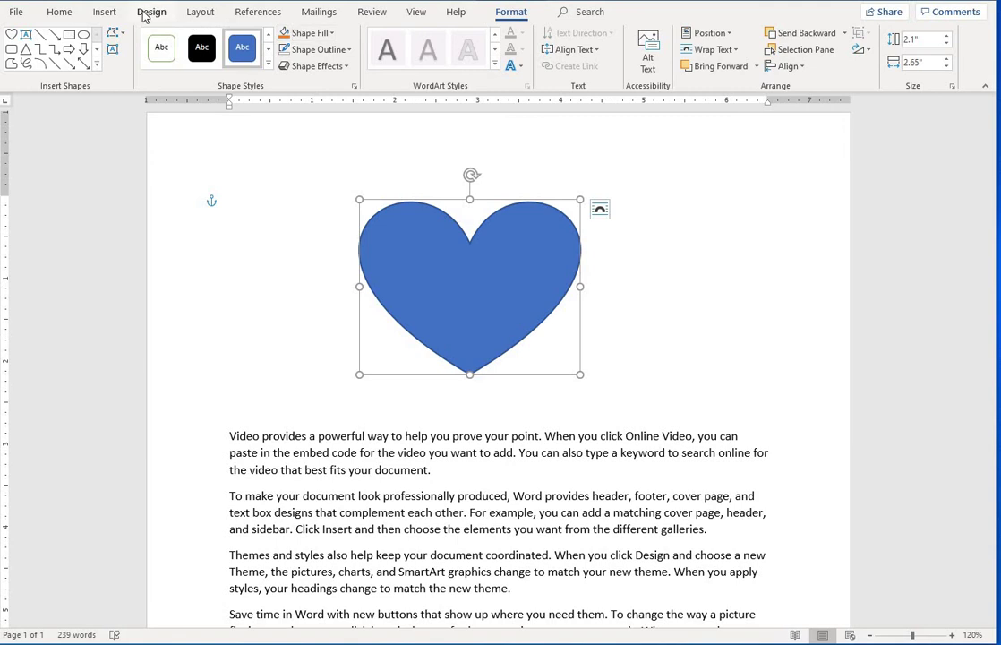
# Check the insert and shape formatting options with the heart selected, and delete the heart from the page.
pyautogui.click(107, 13)
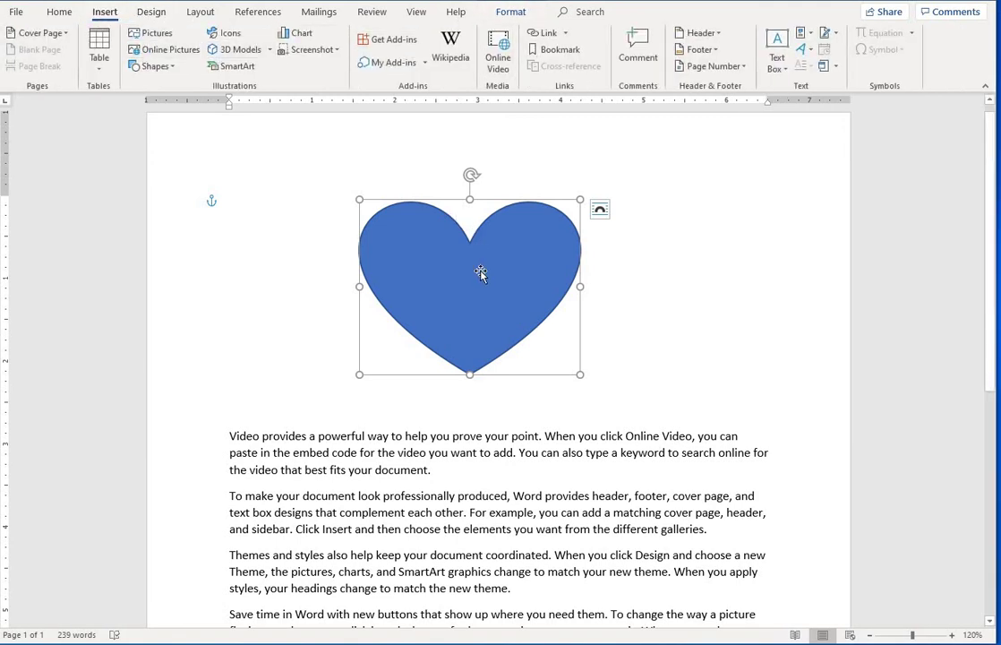
pyautogui.click(512, 11)
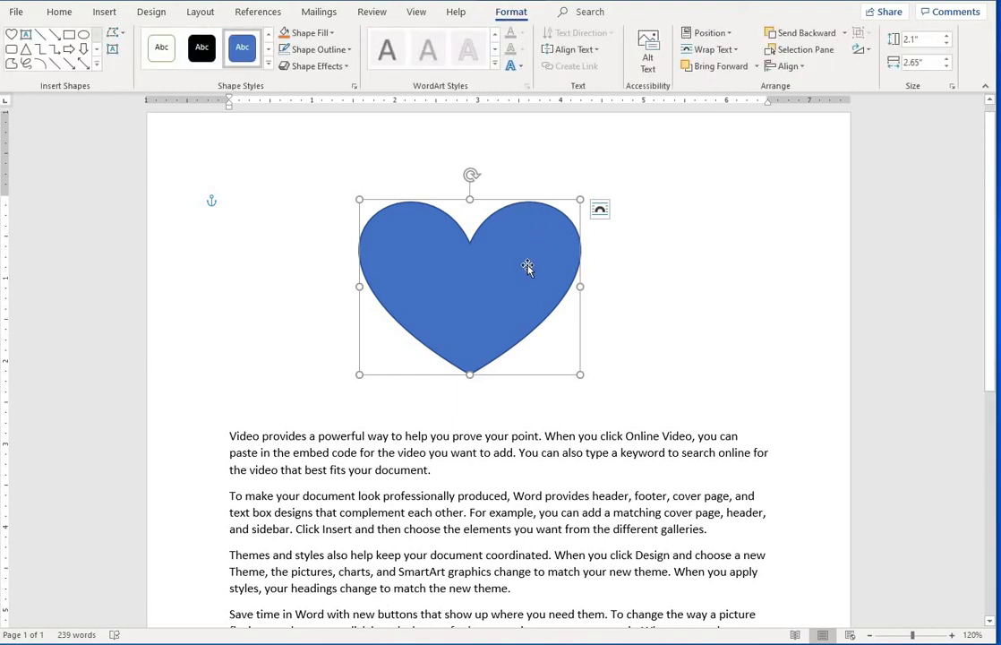
pyautogui.press('Delete')
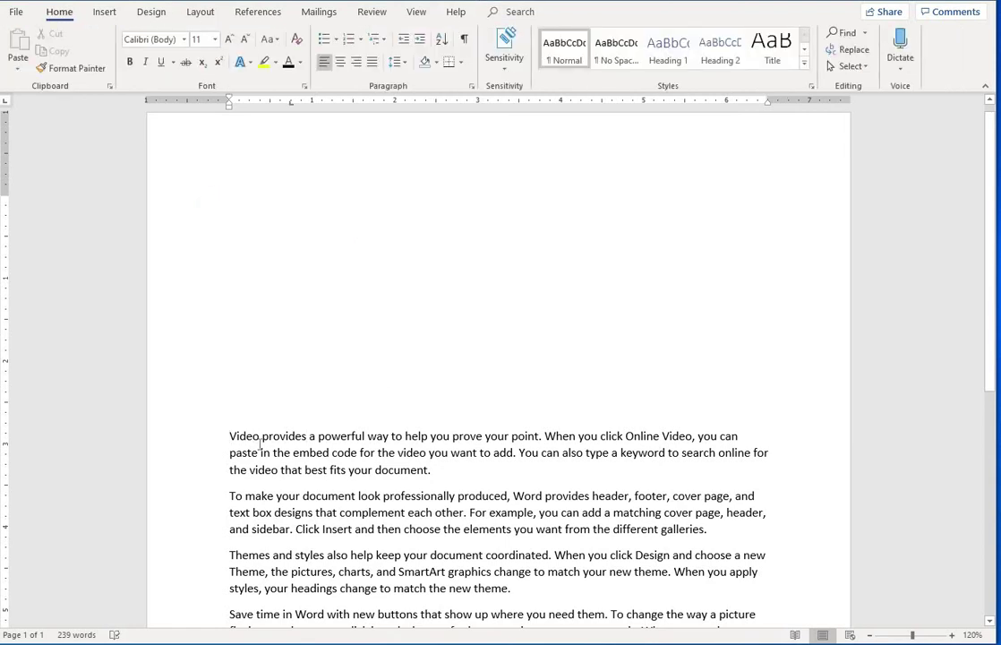
# Remove all the blank lines above the first paragraph so the text starts at the top margin.
pyautogui.press('BackSpace')
pyautogui.press('BackSpace')
pyautogui.press('BackSpace')
pyautogui.press('BackSpace')
pyautogui.press('BackSpace')
pyautogui.press('BackSpace')
pyautogui.press('BackSpace')
pyautogui.press('BackSpace')
pyautogui.press('BackSpace')
pyautogui.press('BackSpace')
pyautogui.press('BackSpace')
pyautogui.press('BackSpace')
pyautogui.press('BackSpace')
pyautogui.press('BackSpace')
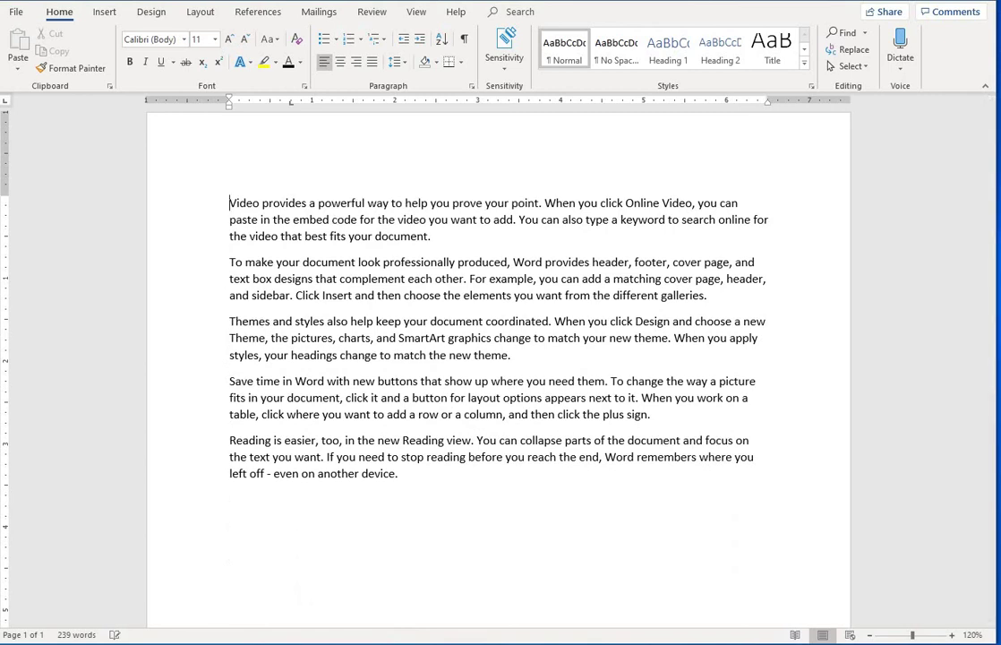